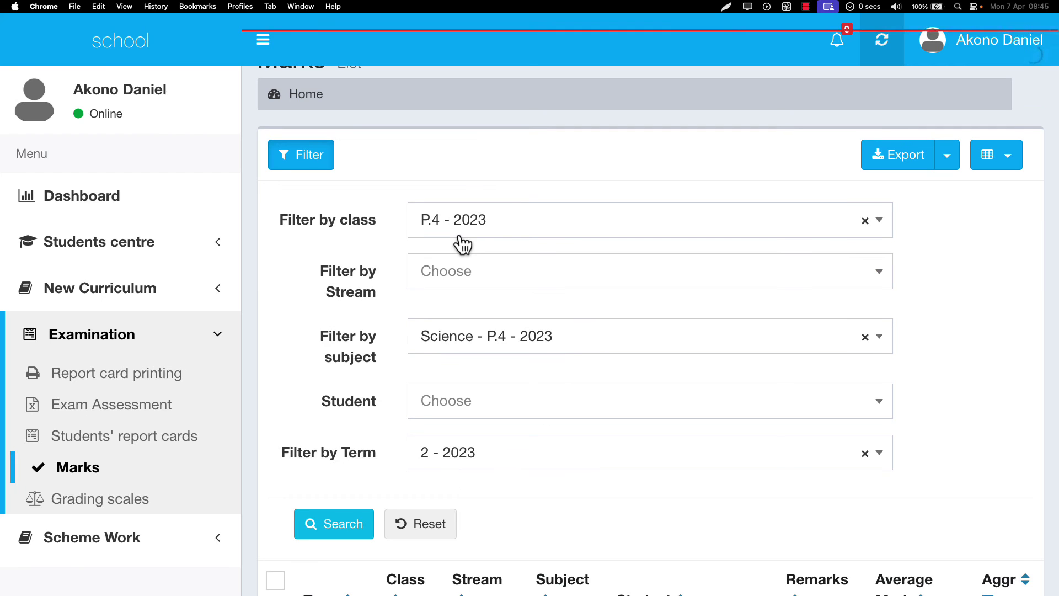
Examine the teacher account's marks list filtered to class P.4, Science and Term 2 of 2023, including its mark columns
{"action": "scroll", "coordinate": [459, 238], "scroll_direction": "down", "scroll_amount": 8}
{"action": "scroll", "coordinate": [459, 236], "scroll_direction": "down", "scroll_amount": 8}
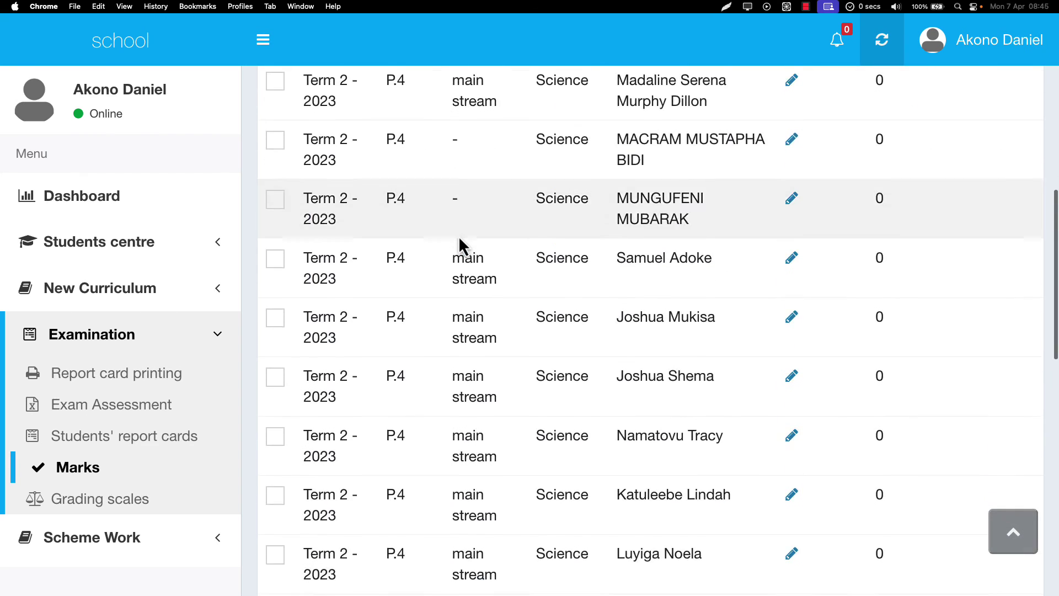
{"action": "key", "text": "ctrl+Right"}
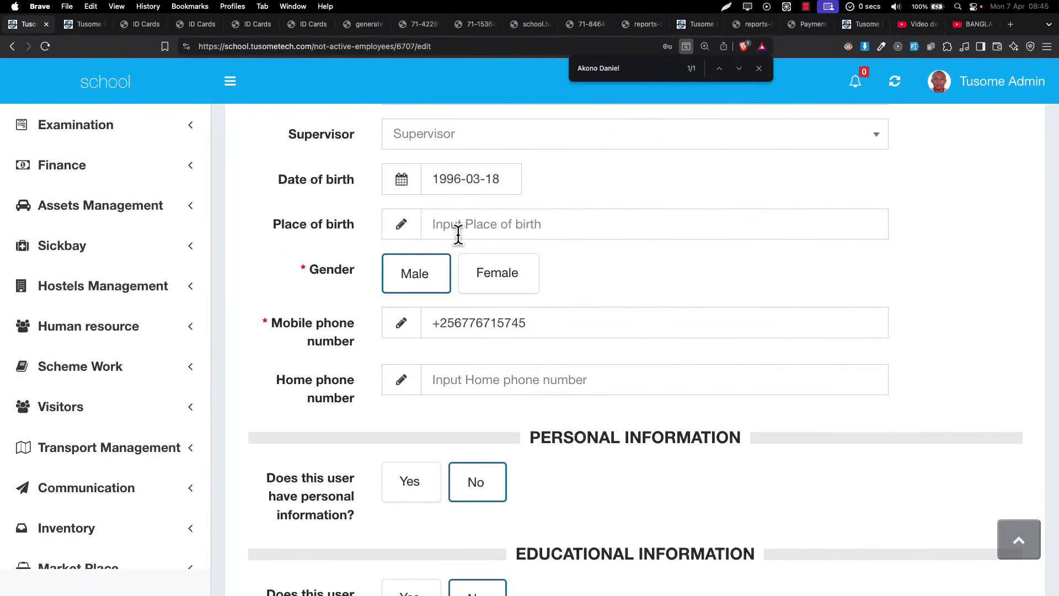
{"action": "scroll", "coordinate": [458, 234], "scroll_direction": "up", "scroll_amount": 5}
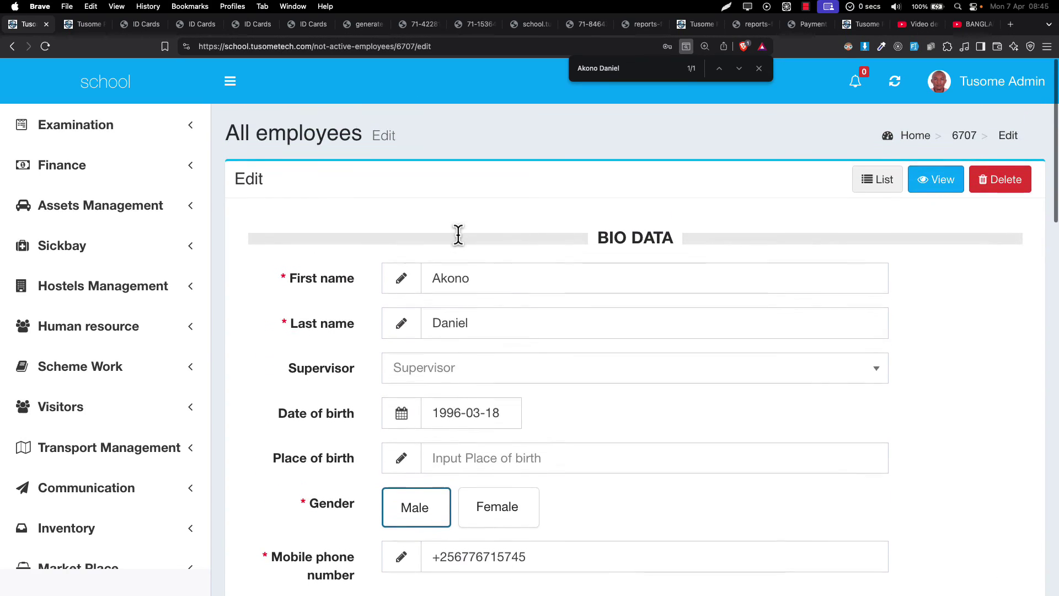
{"action": "key", "text": "ctrl+Left"}
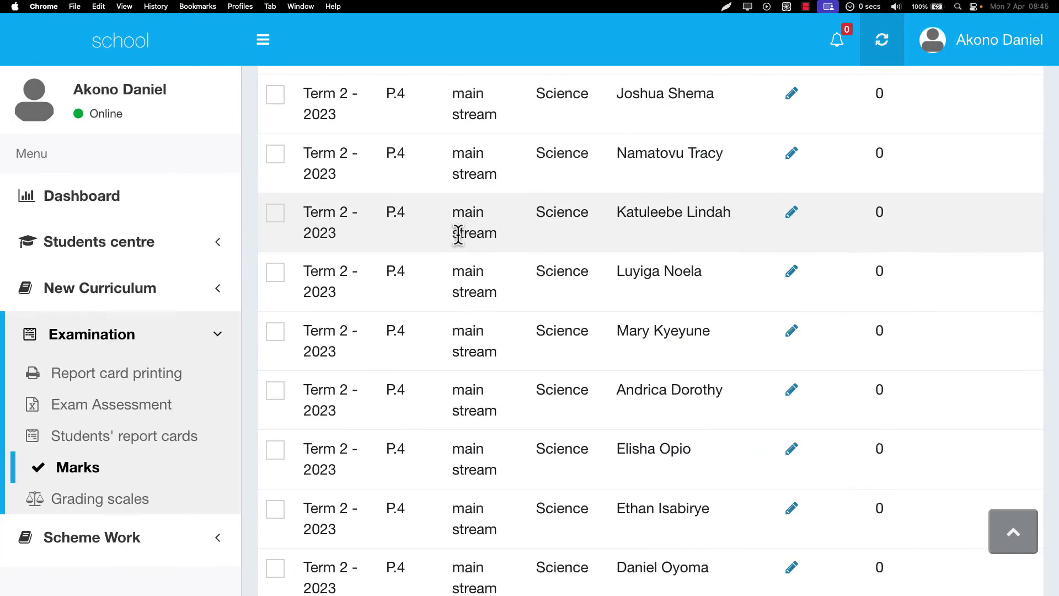
{"action": "key", "text": "ctrl+Left"}
{"action": "key", "text": "ctrl+Right"}
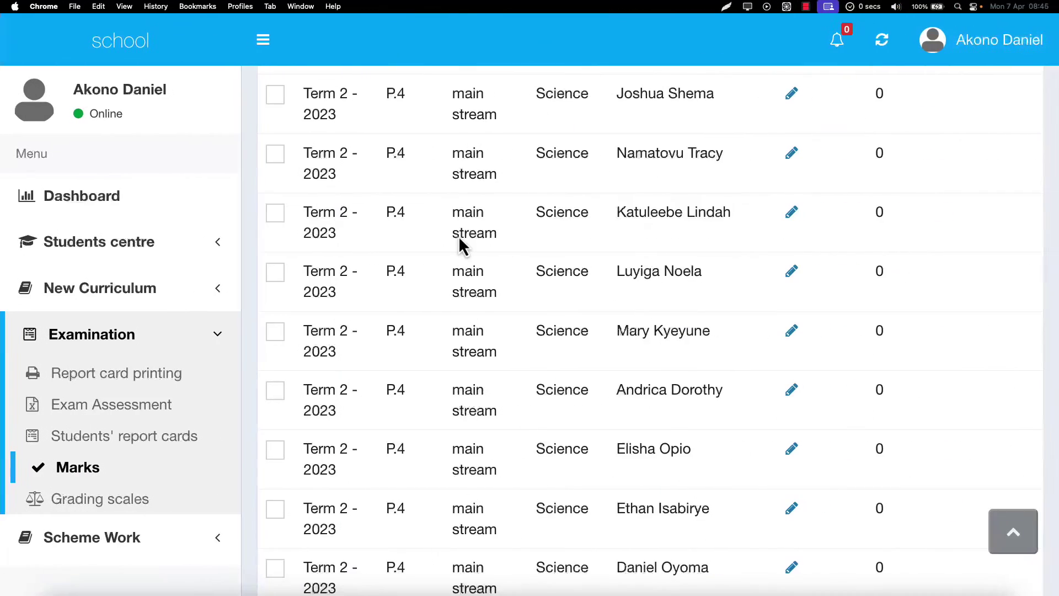
{"action": "scroll", "coordinate": [459, 236], "scroll_direction": "up", "scroll_amount": 4}
{"action": "scroll", "coordinate": [458, 236], "scroll_direction": "up", "scroll_amount": 10}
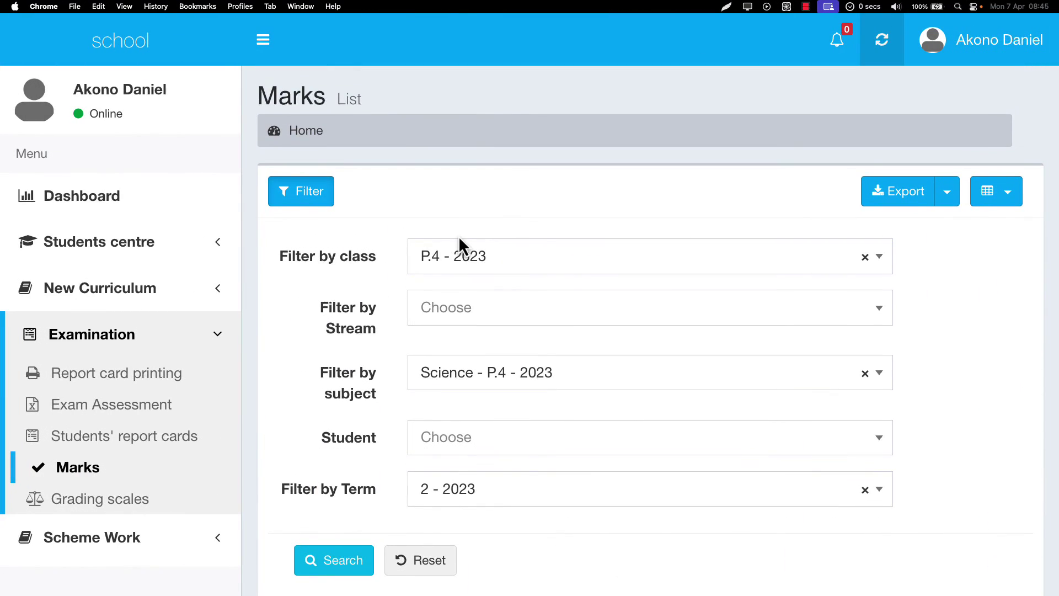
{"action": "scroll", "coordinate": [458, 236], "scroll_direction": "down", "scroll_amount": 7}
{"action": "scroll", "coordinate": [458, 236], "scroll_direction": "up", "scroll_amount": 6}
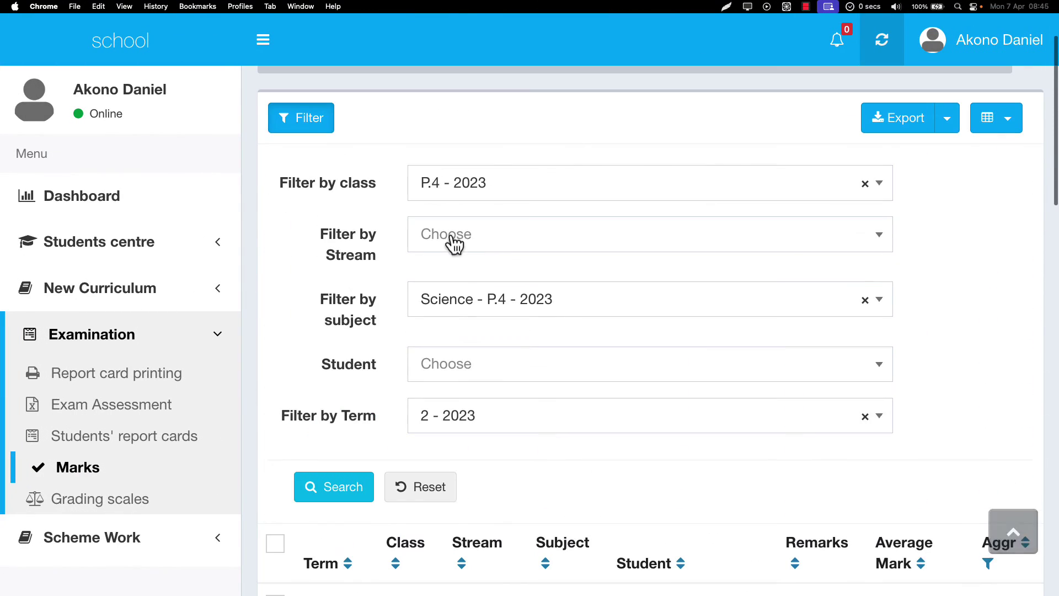
{"action": "left_click_drag", "start_coordinate": [334, 303], "coordinate": [355, 324]}
{"action": "scroll", "coordinate": [354, 319], "scroll_direction": "down", "scroll_amount": 5}
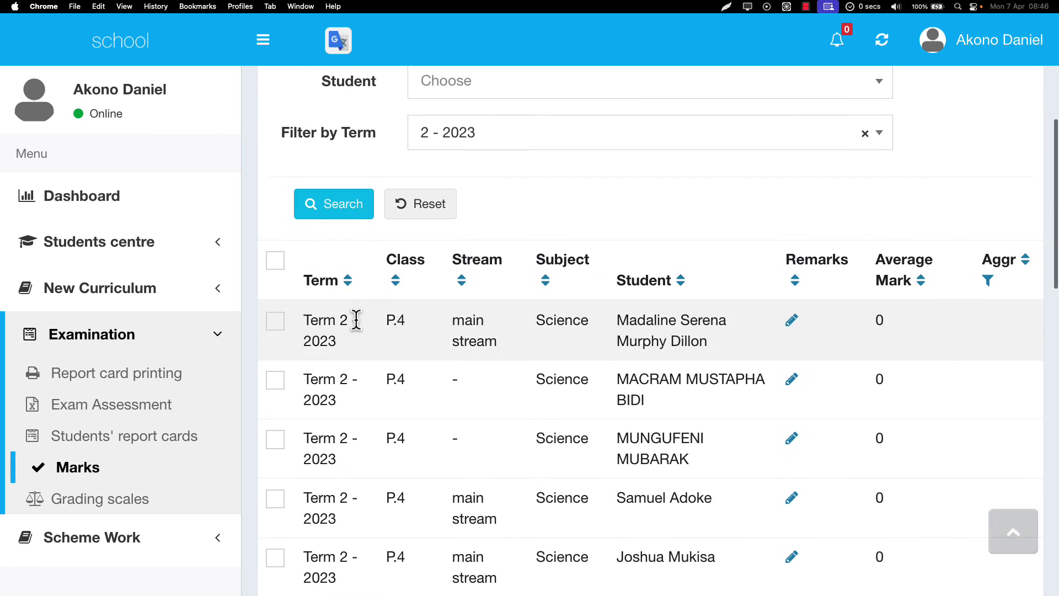
{"action": "scroll", "coordinate": [695, 367], "scroll_direction": "down", "scroll_amount": 6}
{"action": "scroll", "coordinate": [695, 367], "scroll_direction": "up", "scroll_amount": 2}
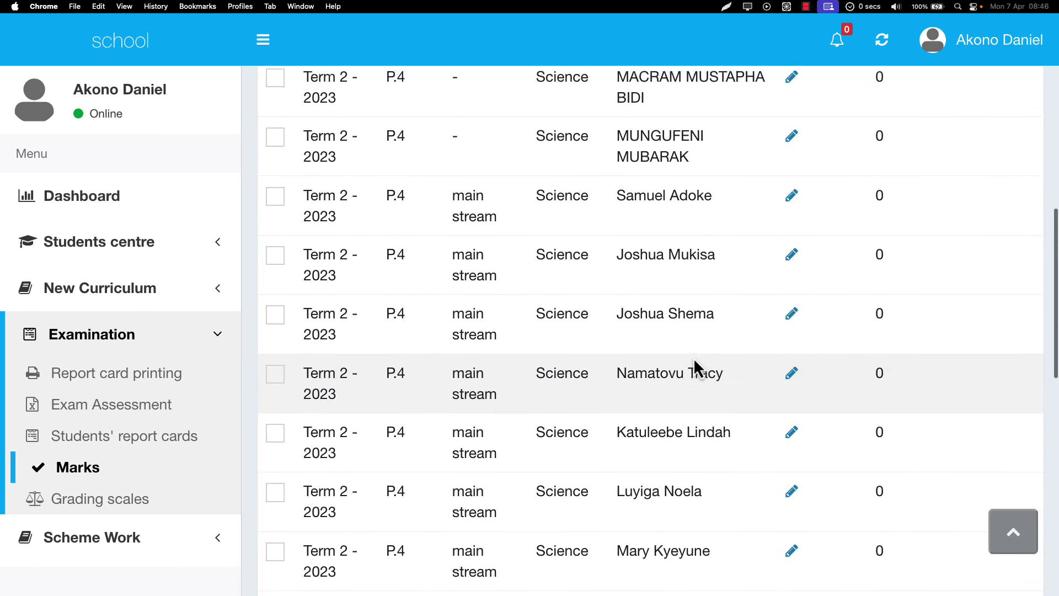
Compare the employee edit form in the Brave admin window with the teacher's marks list in Chrome
{"action": "key", "text": "super+Tab"}
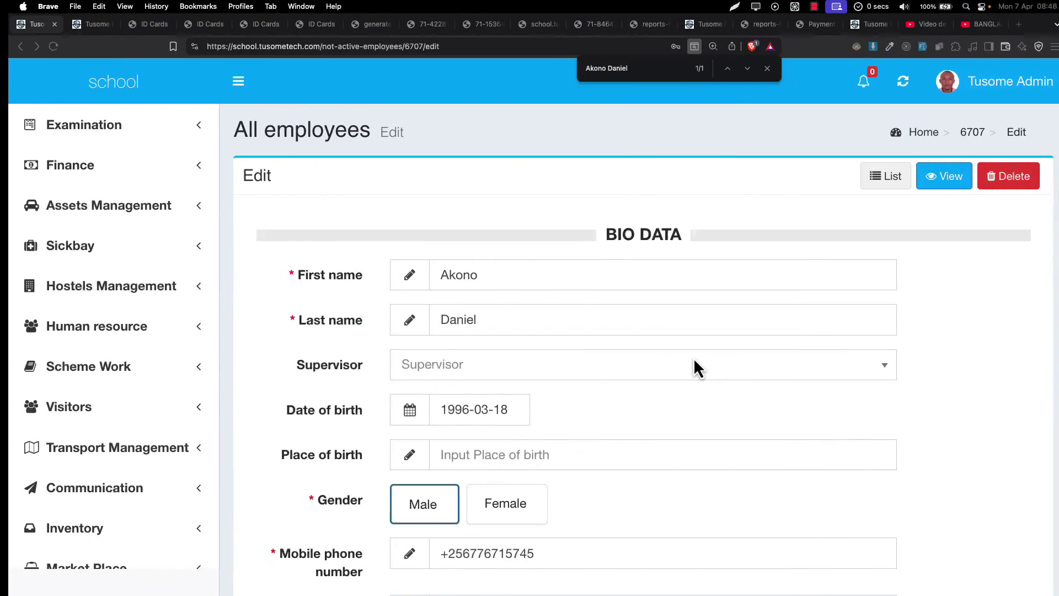
{"action": "scroll", "coordinate": [490, 329], "scroll_direction": "down", "scroll_amount": 4}
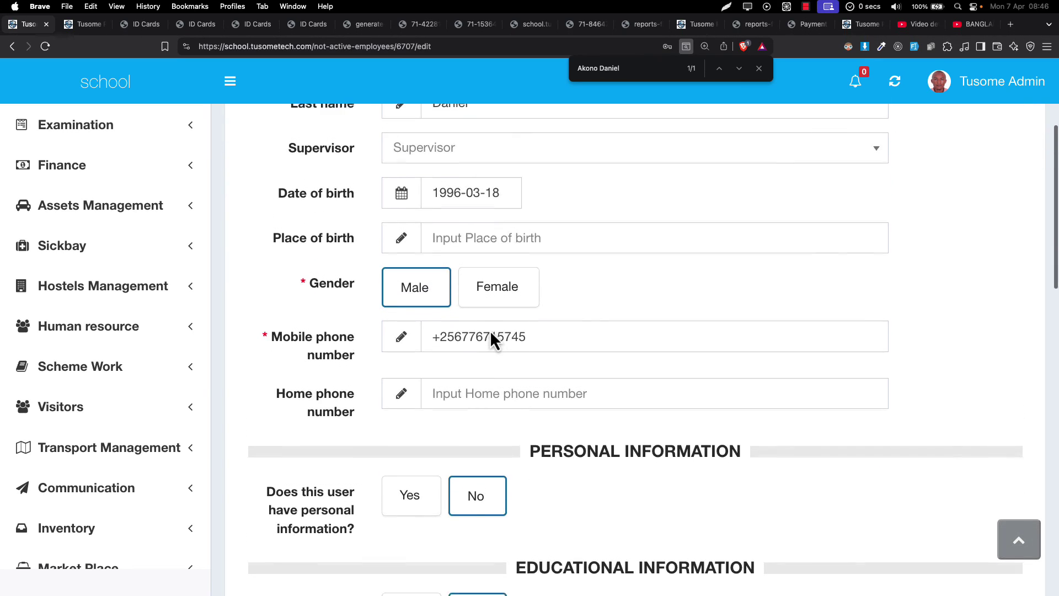
{"action": "key", "text": "ctrl+Left"}
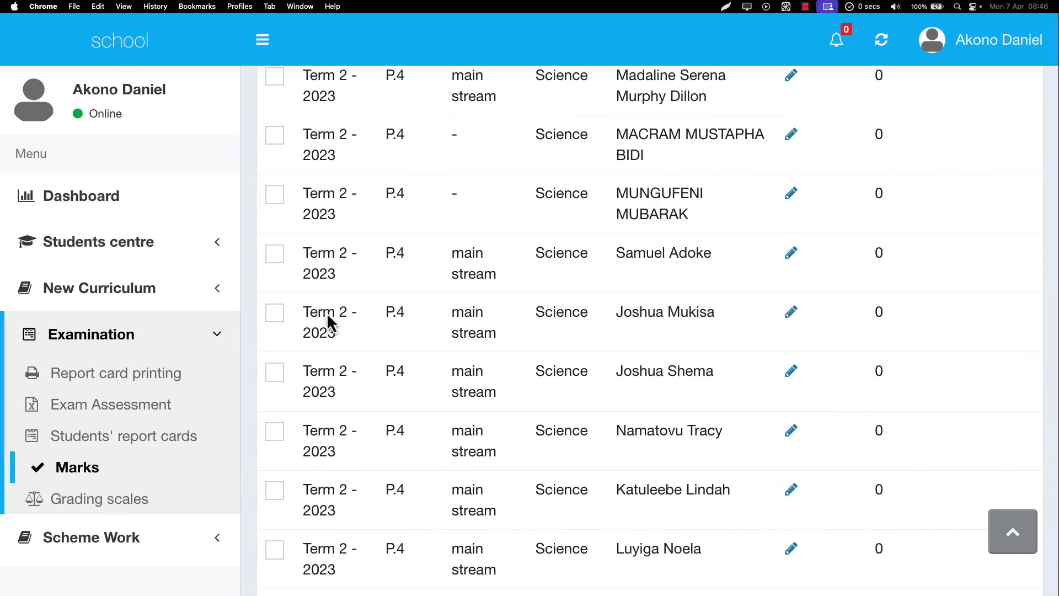
{"action": "key", "text": "ctrl+Right"}
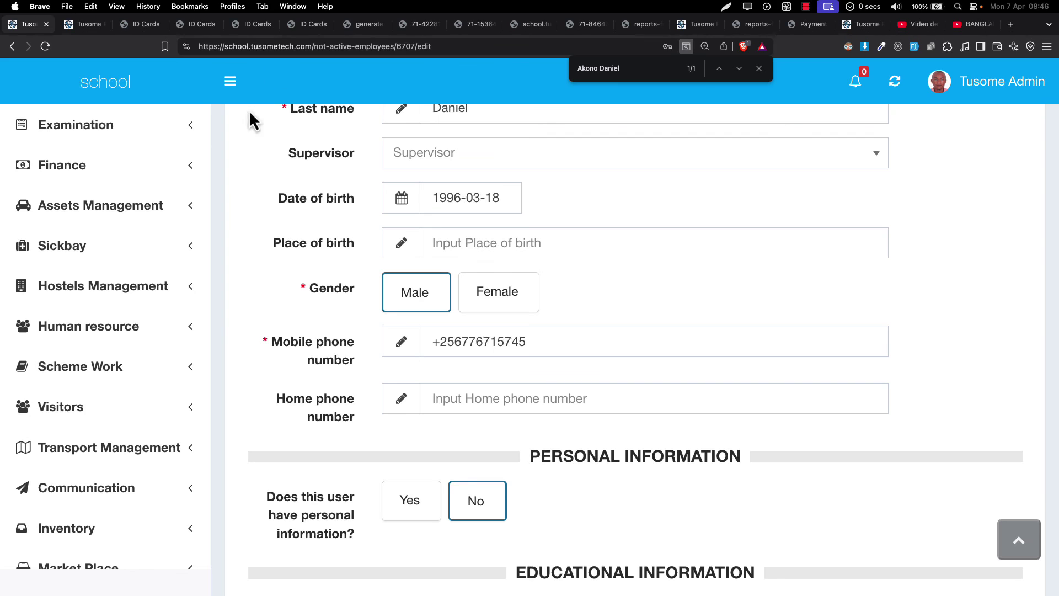
{"action": "key", "text": "ctrl+Left"}
{"action": "scroll", "coordinate": [414, 284], "scroll_direction": "up", "scroll_amount": 4}
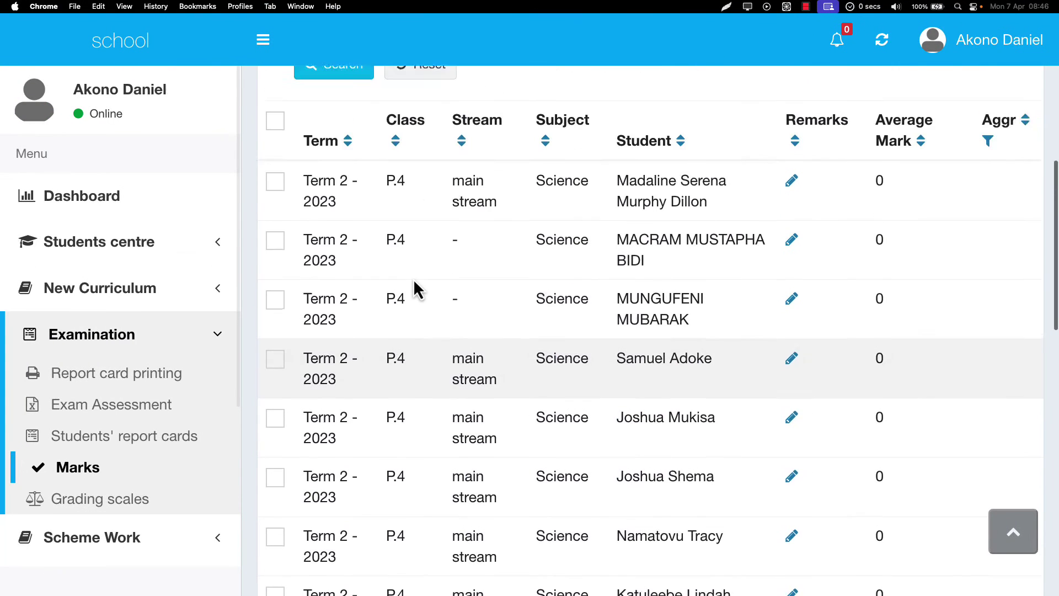
{"action": "scroll", "coordinate": [414, 288], "scroll_direction": "up", "scroll_amount": 1}
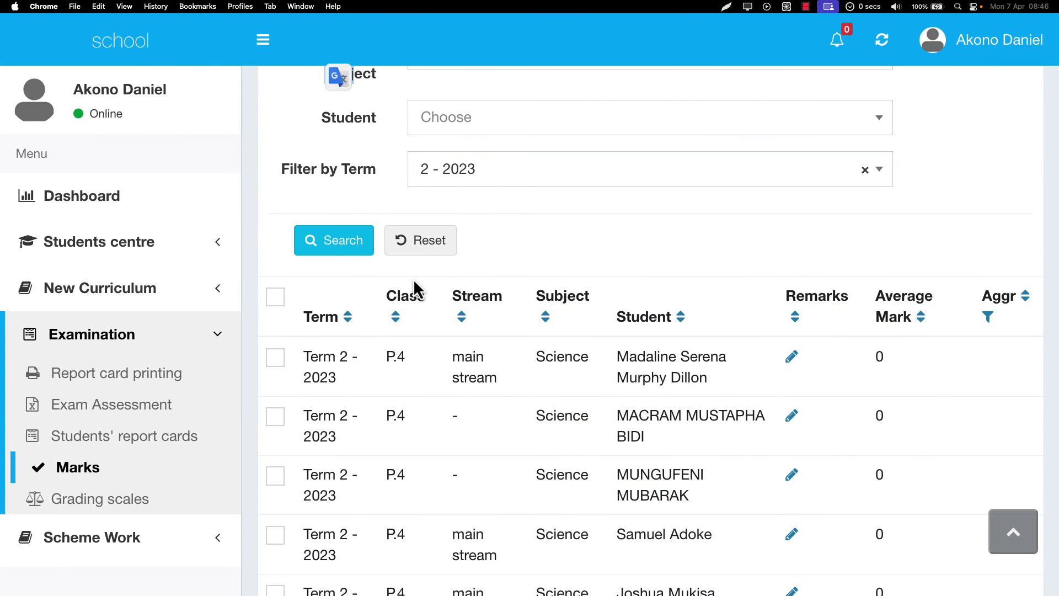
{"action": "key", "text": "ctrl+Right"}
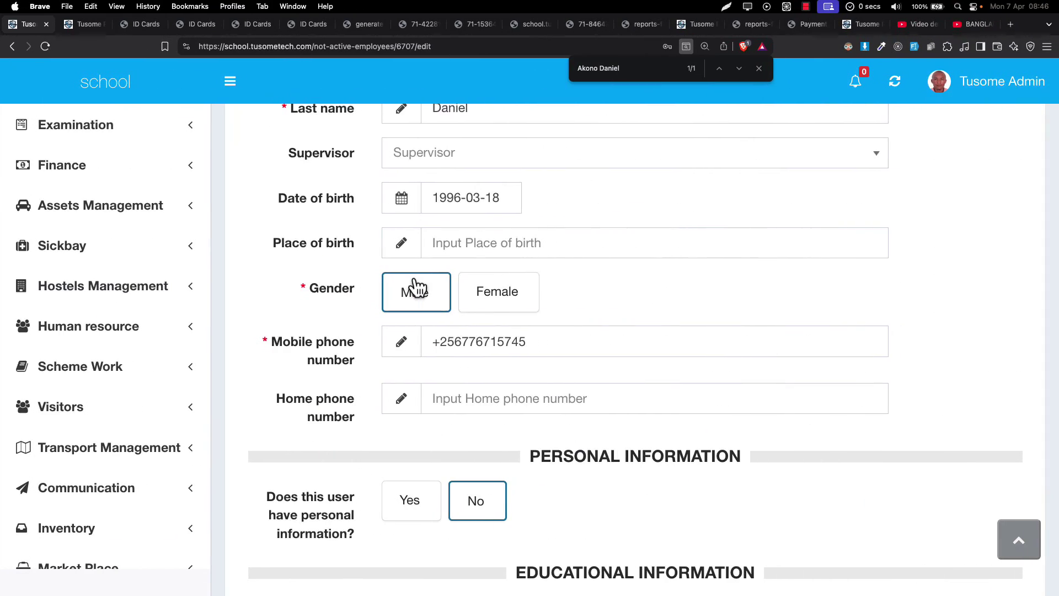
{"action": "scroll", "coordinate": [420, 333], "scroll_direction": "up", "scroll_amount": 5}
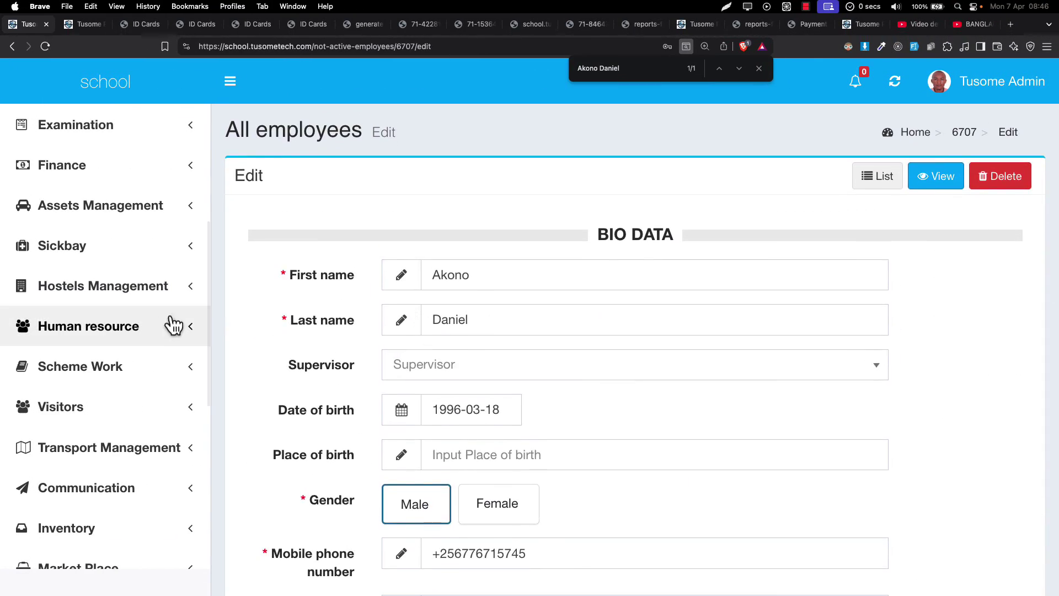
{"action": "key", "text": "ctrl+Left"}
{"action": "scroll", "coordinate": [412, 331], "scroll_direction": "down", "scroll_amount": 2}
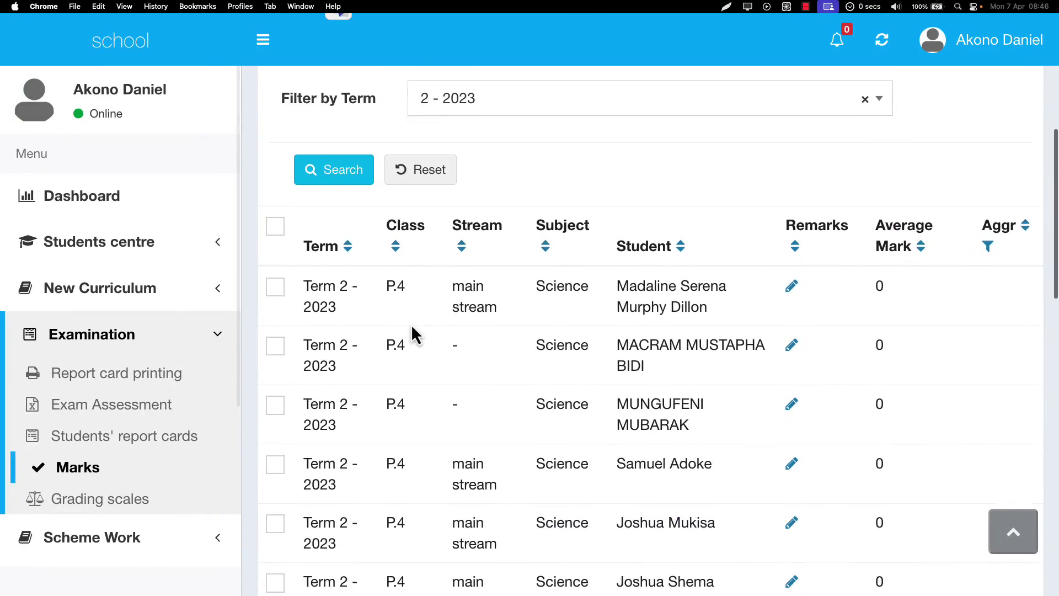
{"action": "scroll", "coordinate": [547, 302], "scroll_direction": "down", "scroll_amount": 1}
{"action": "scroll", "coordinate": [547, 302], "scroll_direction": "down", "scroll_amount": 1}
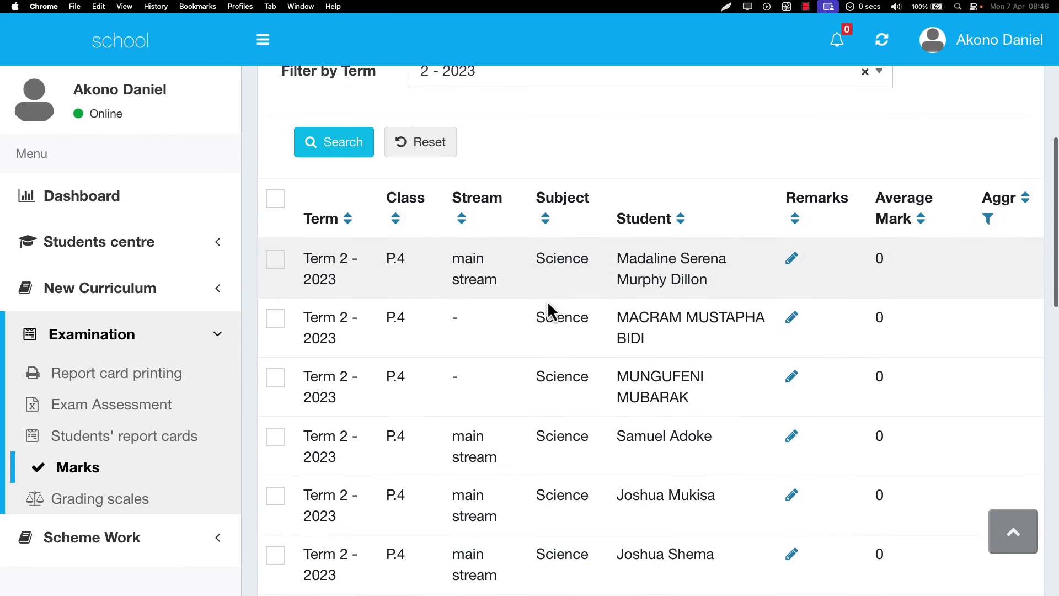
{"action": "scroll", "coordinate": [548, 304], "scroll_direction": "down", "scroll_amount": 1}
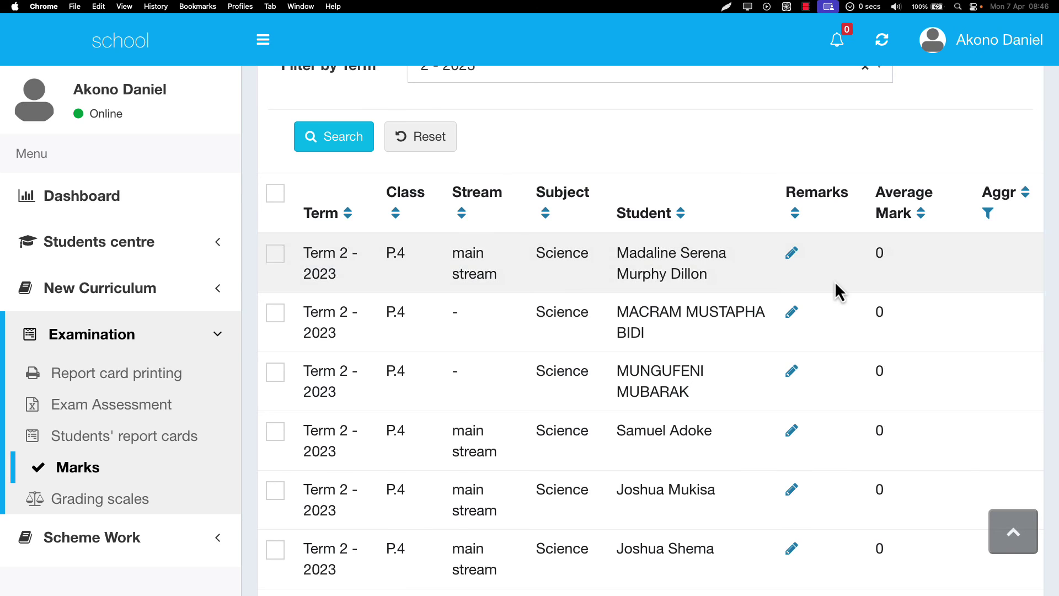
{"action": "scroll", "coordinate": [835, 280], "scroll_direction": "up", "scroll_amount": 3}
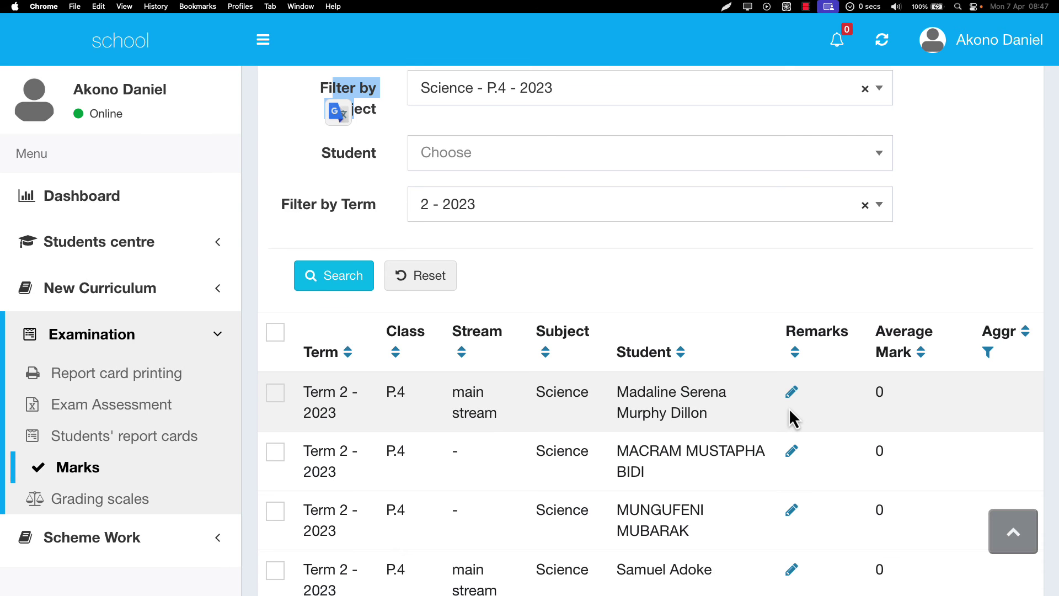
Switch to the admin account in Brave and open Report card generation in the Examination section
{"action": "key", "text": "ctrl+Right"}
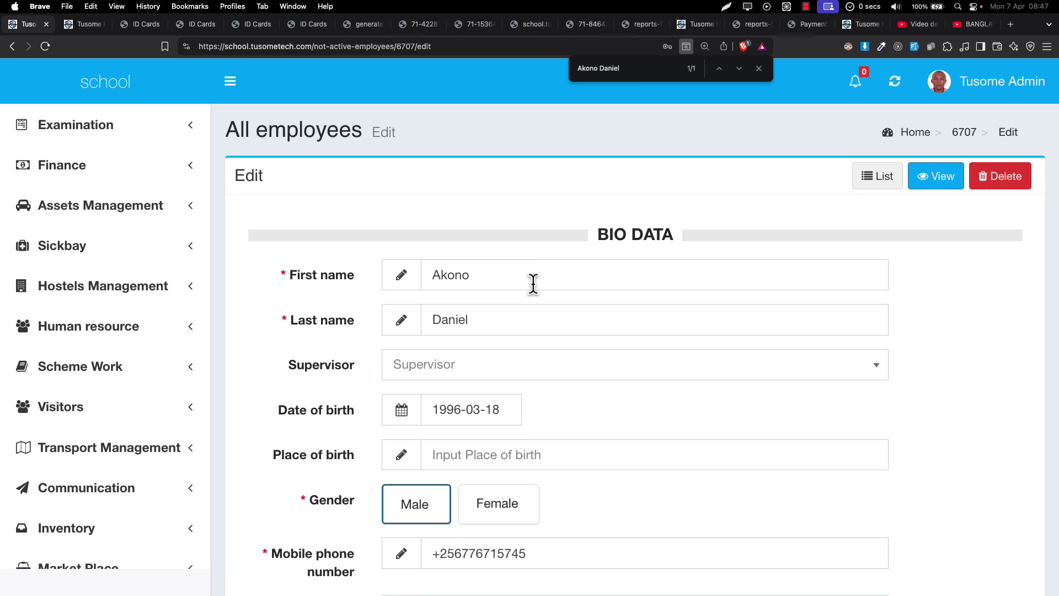
{"action": "scroll", "coordinate": [86, 292], "scroll_direction": "up", "scroll_amount": 5}
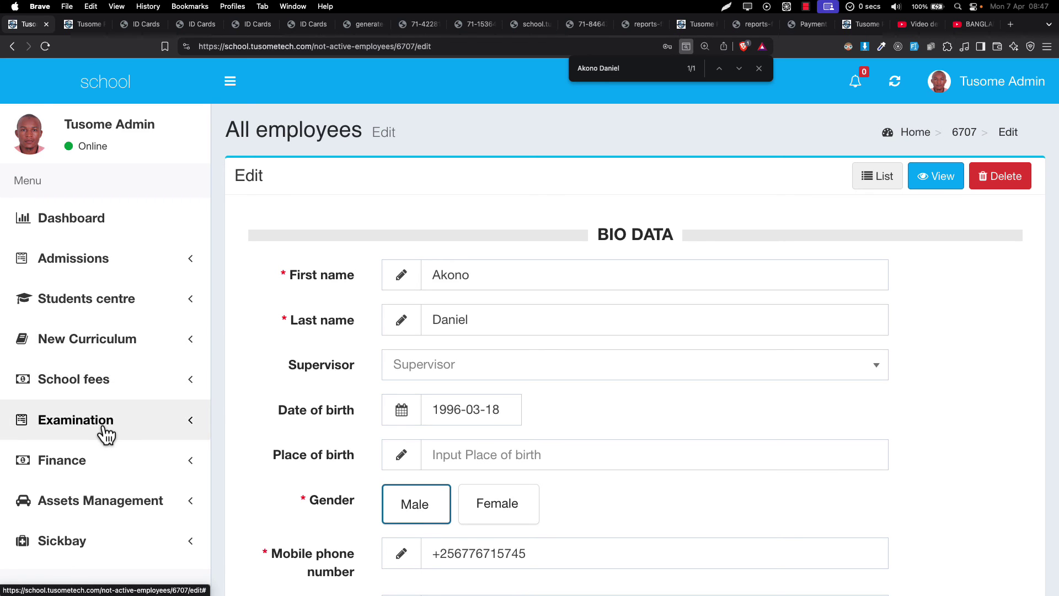
{"action": "scroll", "coordinate": [107, 430], "scroll_direction": "down", "scroll_amount": 1}
{"action": "scroll", "coordinate": [105, 386], "scroll_direction": "up", "scroll_amount": 1}
{"action": "scroll", "coordinate": [109, 408], "scroll_direction": "down", "scroll_amount": 1}
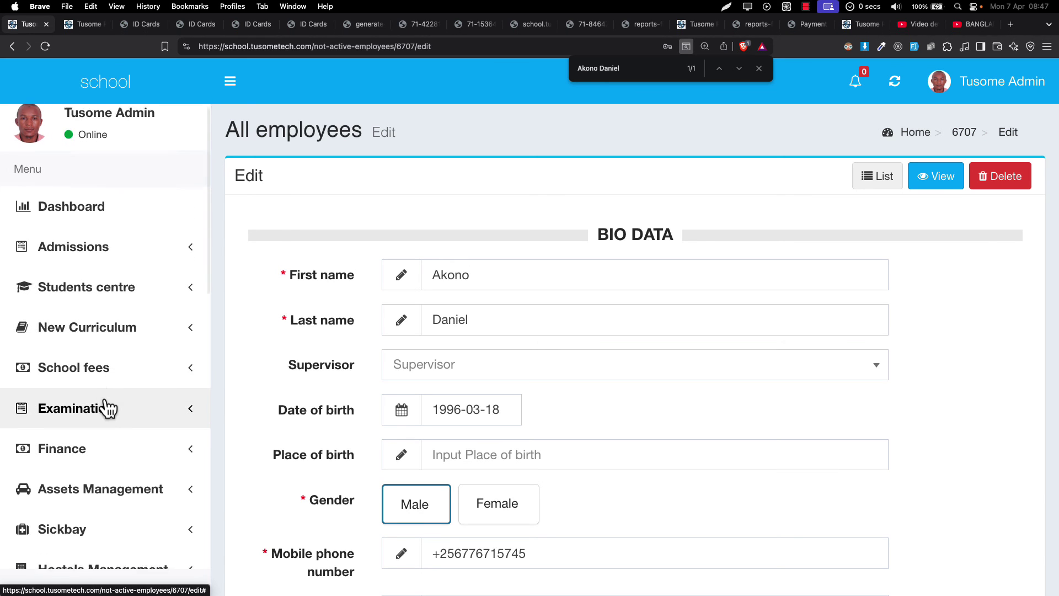
{"action": "scroll", "coordinate": [108, 408], "scroll_direction": "down", "scroll_amount": 1}
{"action": "left_click", "coordinate": [108, 398]}
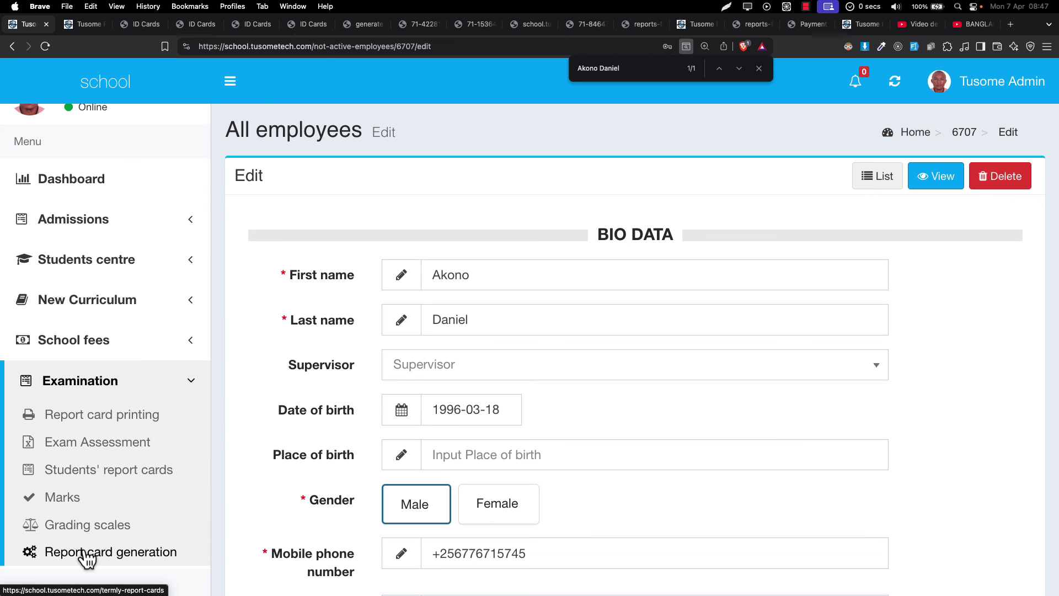
{"action": "left_click", "coordinate": [87, 556]}
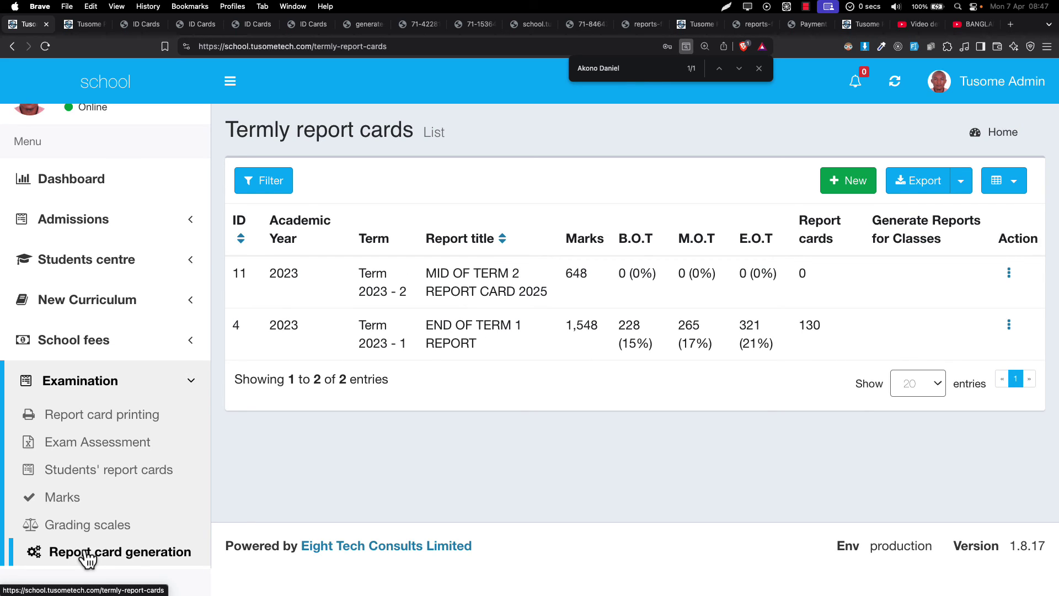
Check the admin account's Marks list and return to the termly report cards list
{"action": "left_click_drag", "start_coordinate": [342, 302], "coordinate": [666, 312]}
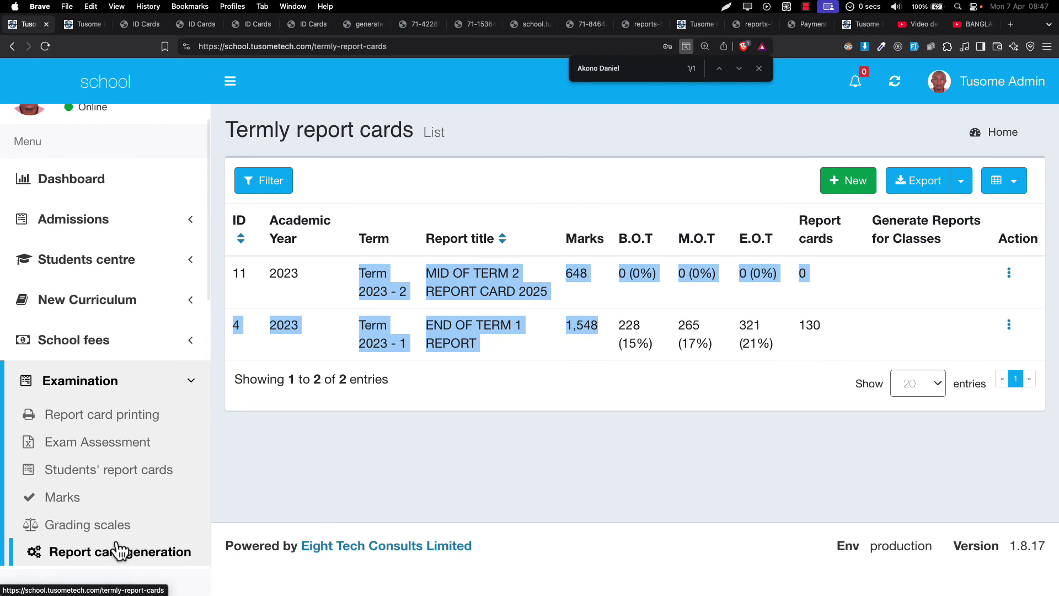
{"action": "left_click", "coordinate": [86, 503]}
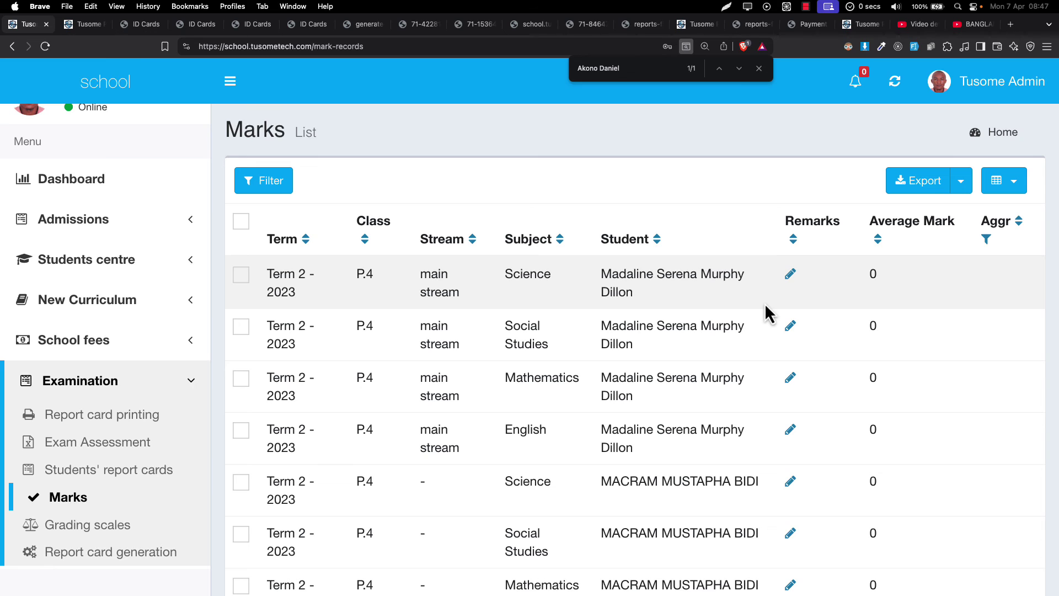
{"action": "scroll", "coordinate": [764, 303], "scroll_direction": "down", "scroll_amount": 3}
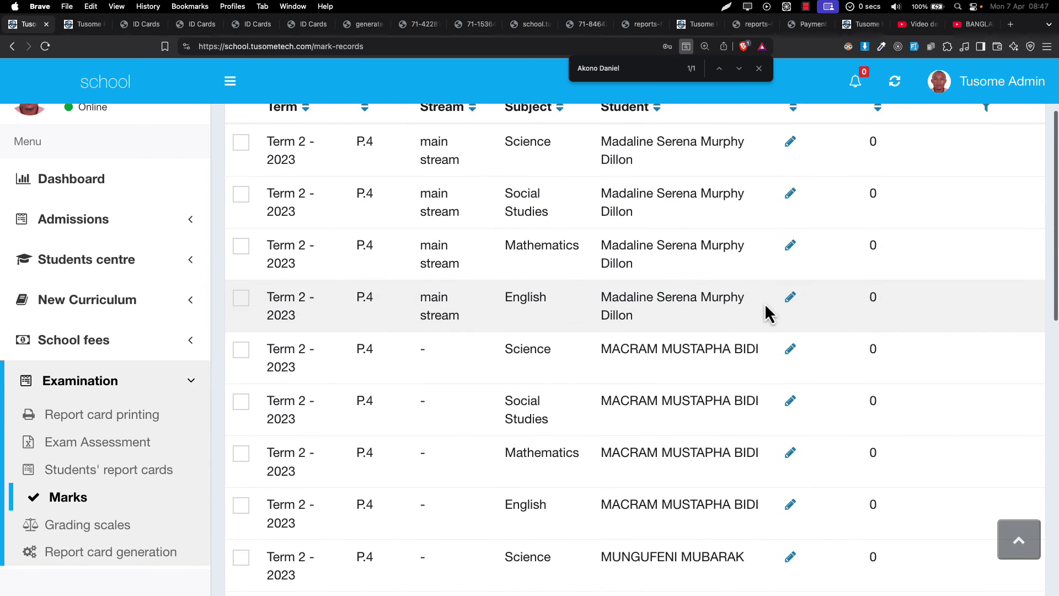
{"action": "scroll", "coordinate": [764, 303], "scroll_direction": "left", "scroll_amount": 5}
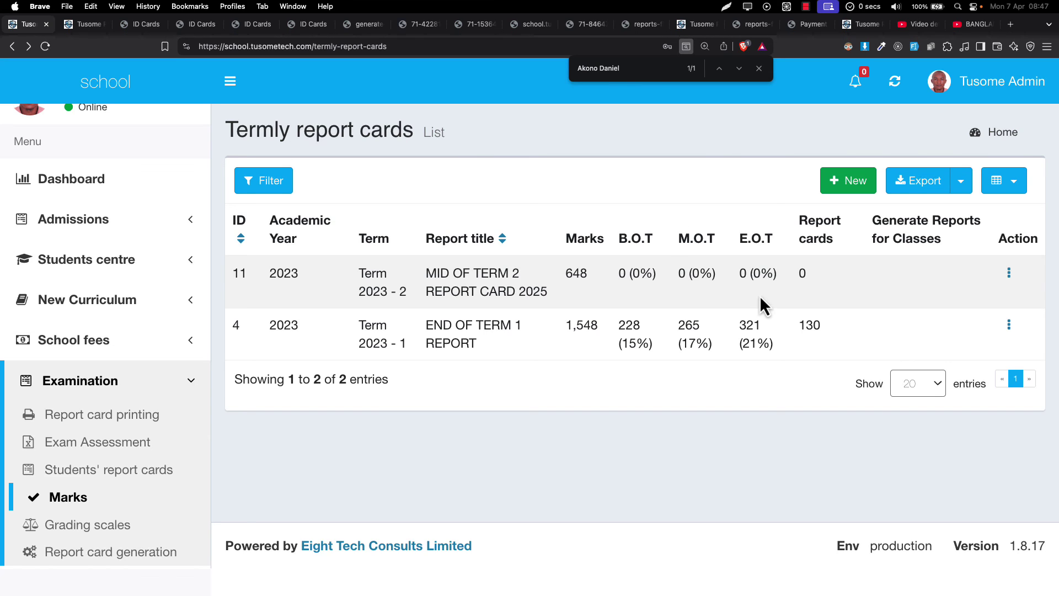
Open the MID OF TERM 2 REPORT CARD 2025 record for editing
{"action": "left_click_drag", "start_coordinate": [427, 291], "coordinate": [683, 280]}
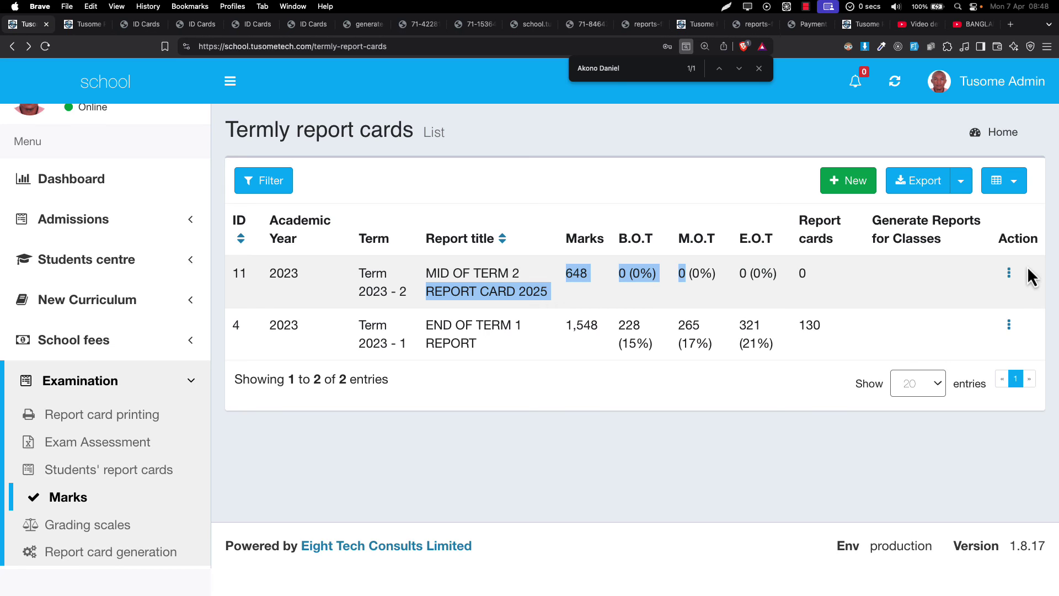
{"action": "left_click", "coordinate": [1009, 275]}
{"action": "left_click", "coordinate": [1005, 286]}
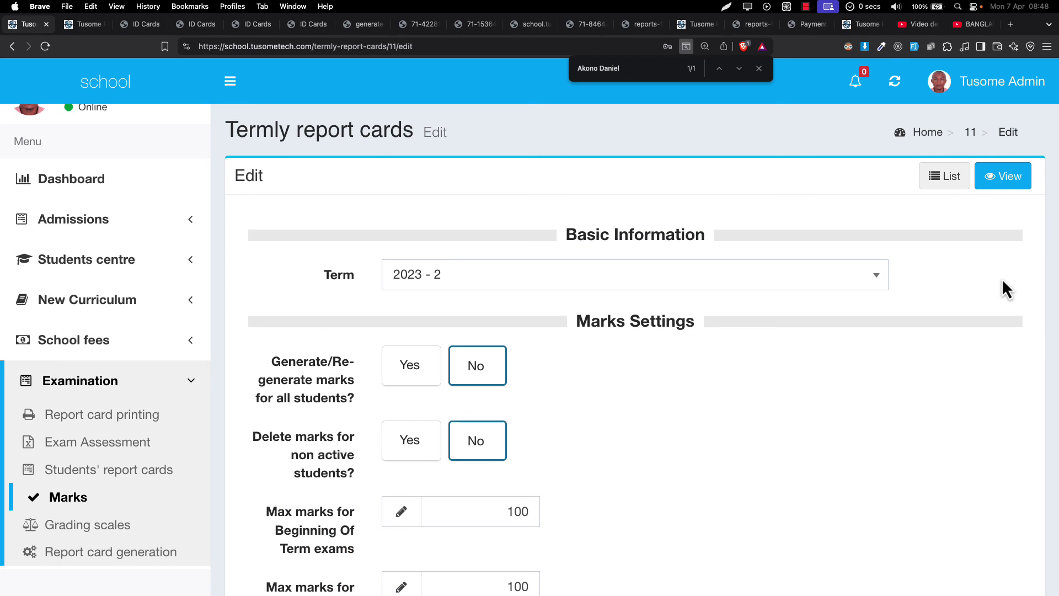
Set the report card to display Middle Of Term marks to teachers, keeping the Beginning Of Term marks display for teachers at No
{"action": "scroll", "coordinate": [1002, 278], "scroll_direction": "down", "scroll_amount": 3}
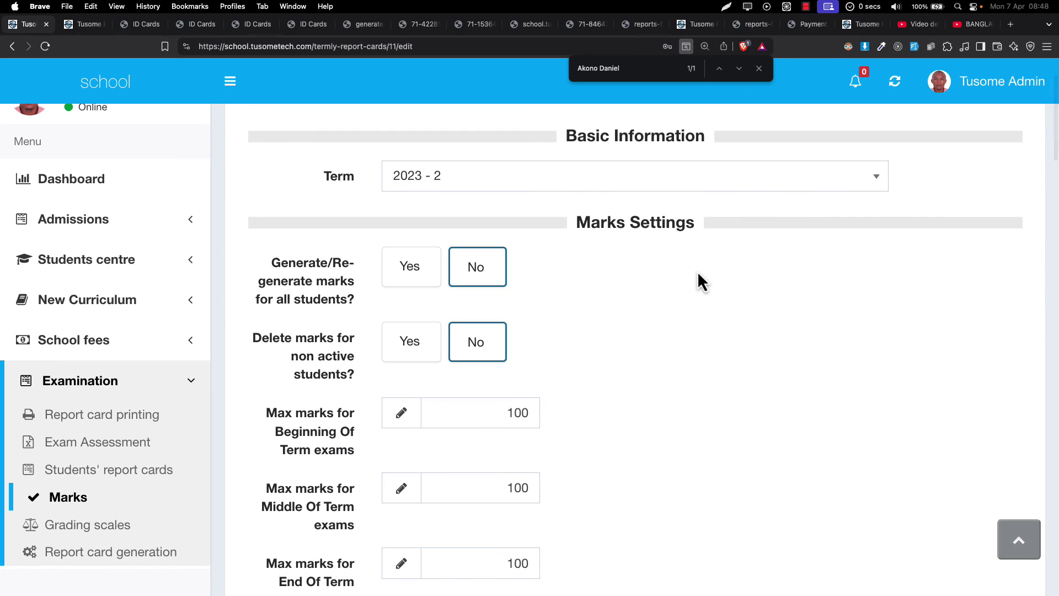
{"action": "scroll", "coordinate": [689, 273], "scroll_direction": "down", "scroll_amount": 2}
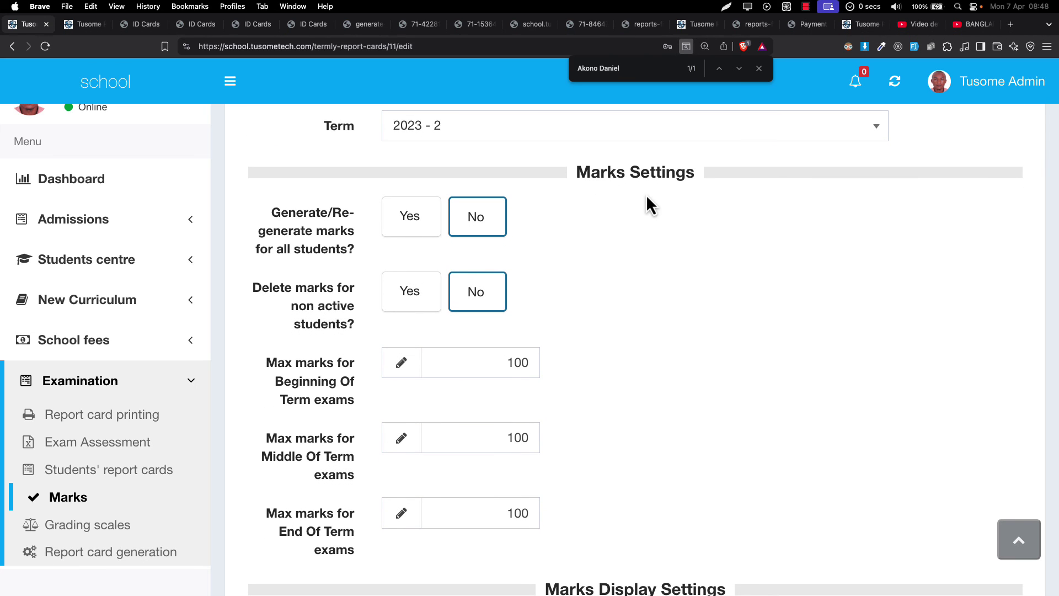
{"action": "left_click_drag", "start_coordinate": [593, 175], "coordinate": [628, 226]}
{"action": "scroll", "coordinate": [628, 227], "scroll_direction": "down", "scroll_amount": 3}
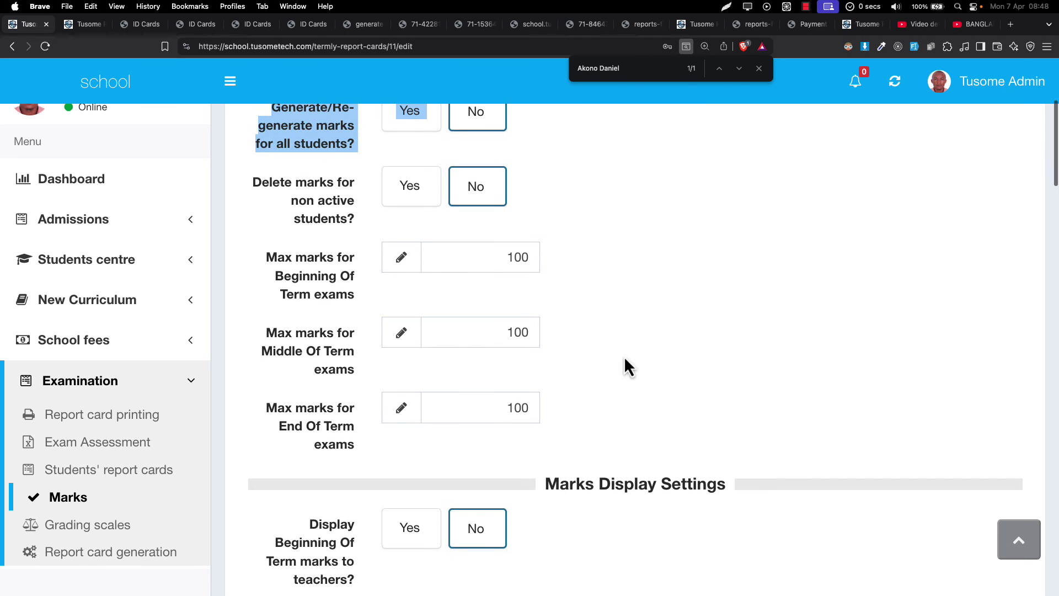
{"action": "scroll", "coordinate": [612, 459], "scroll_direction": "down", "scroll_amount": 3}
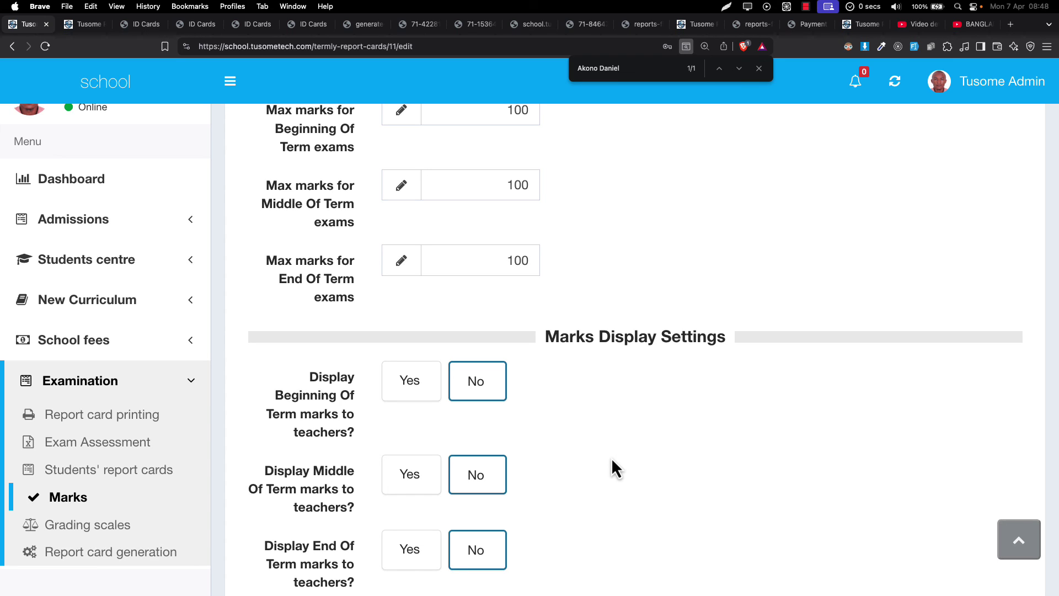
{"action": "scroll", "coordinate": [358, 488], "scroll_direction": "down", "scroll_amount": 2}
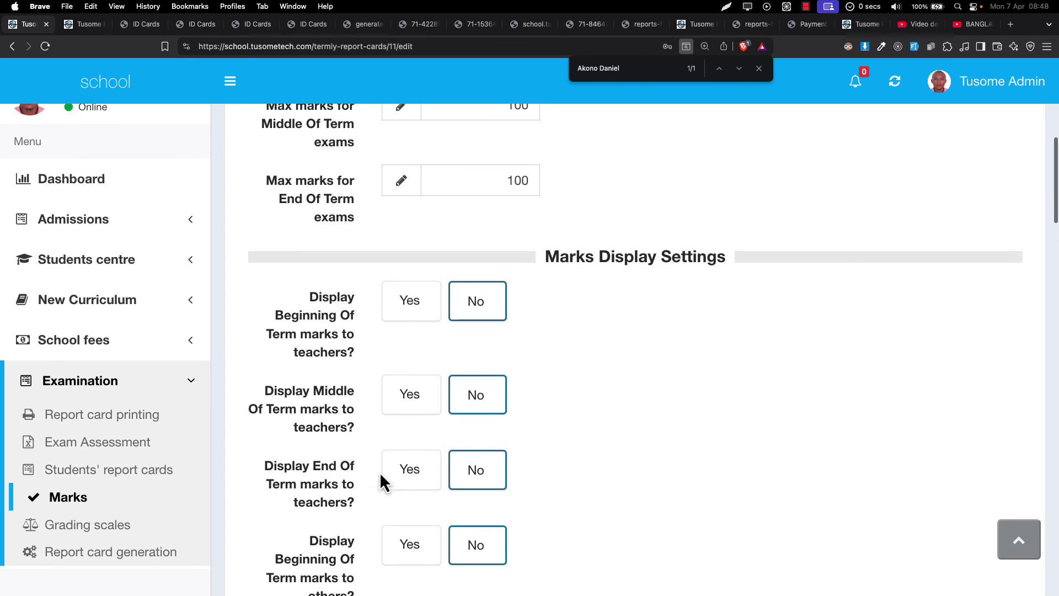
{"action": "left_click", "coordinate": [418, 410]}
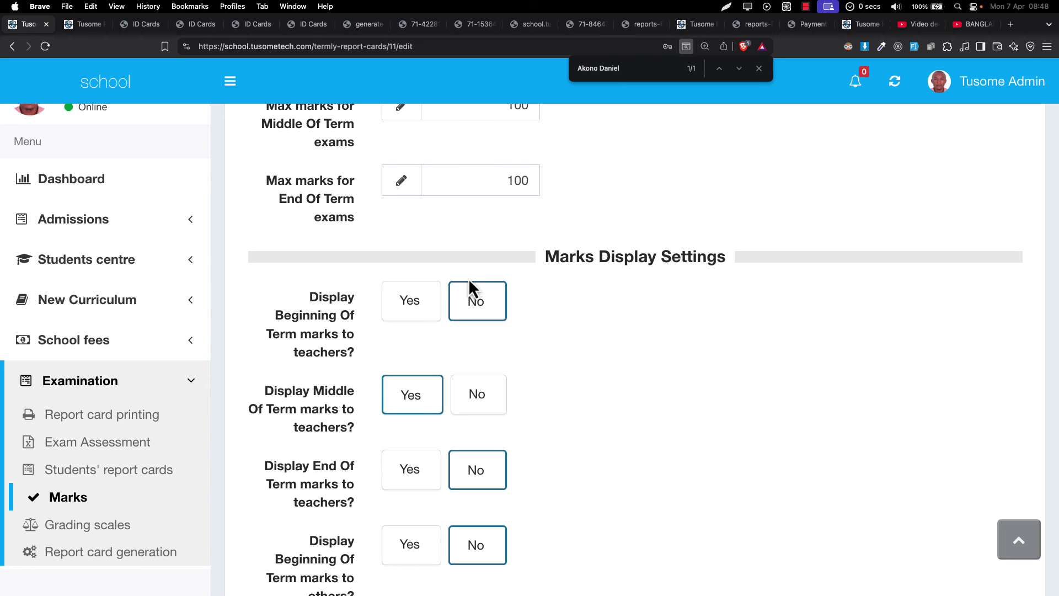
{"action": "left_click", "coordinate": [430, 317]}
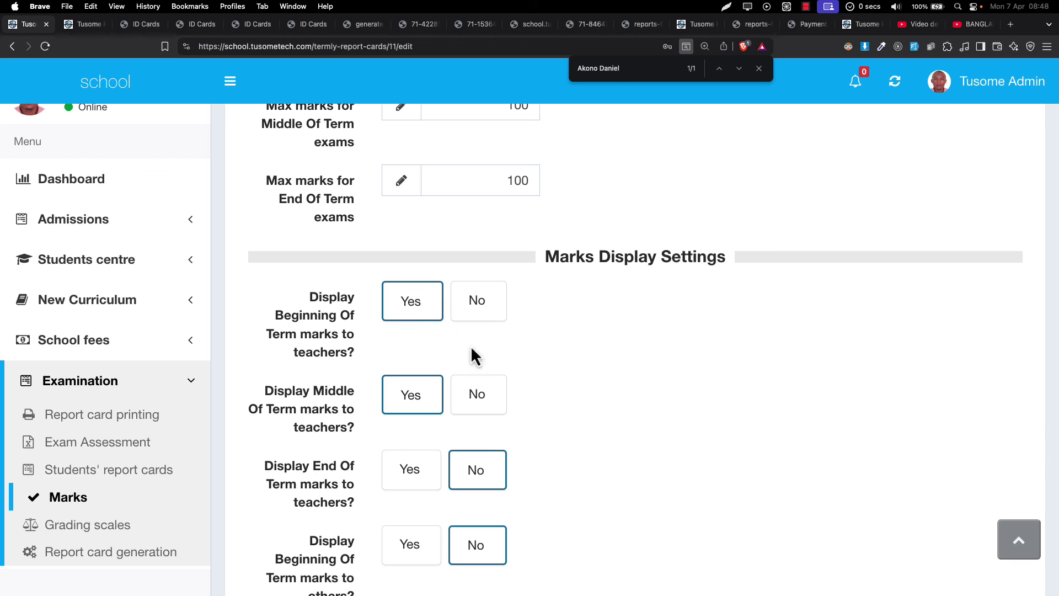
{"action": "left_click", "coordinate": [483, 300]}
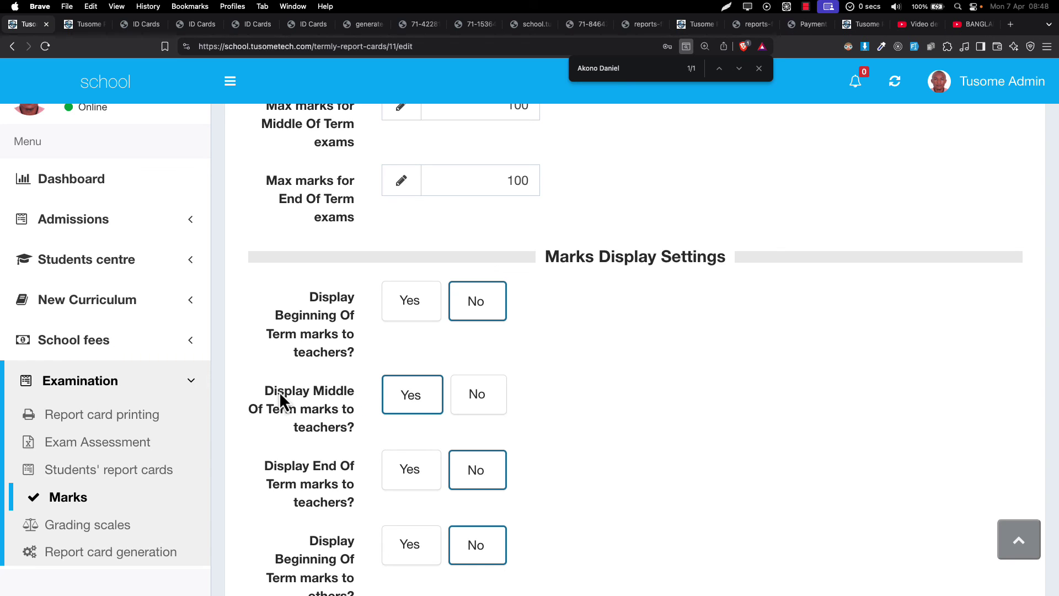
{"action": "left_click_drag", "start_coordinate": [270, 392], "coordinate": [310, 426]}
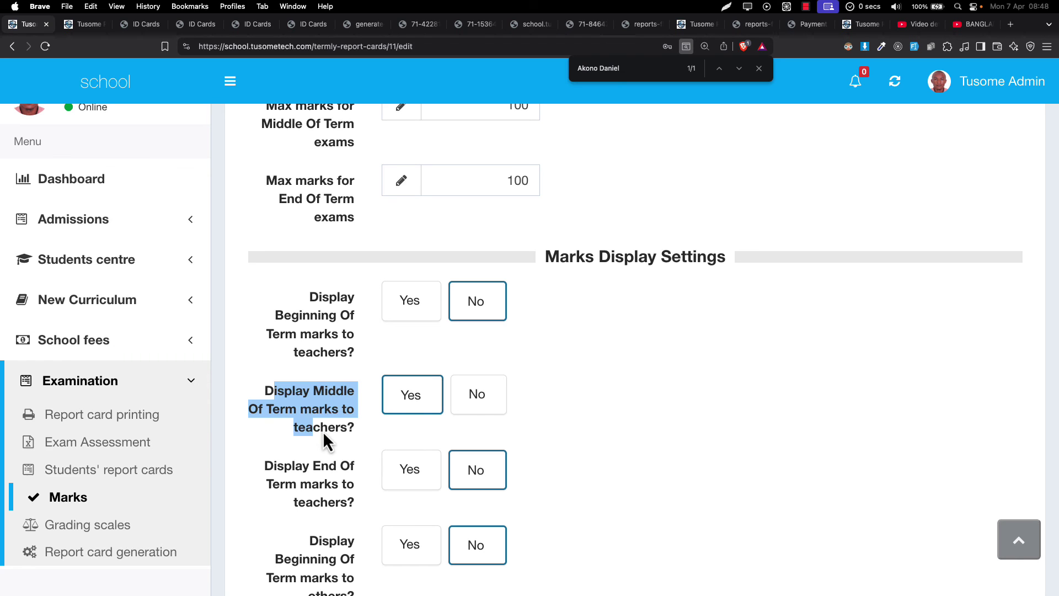
Set Display Middle Of Term marks to others to Yes in the Marks Display Settings
{"action": "scroll", "coordinate": [407, 405], "scroll_direction": "down", "scroll_amount": 5}
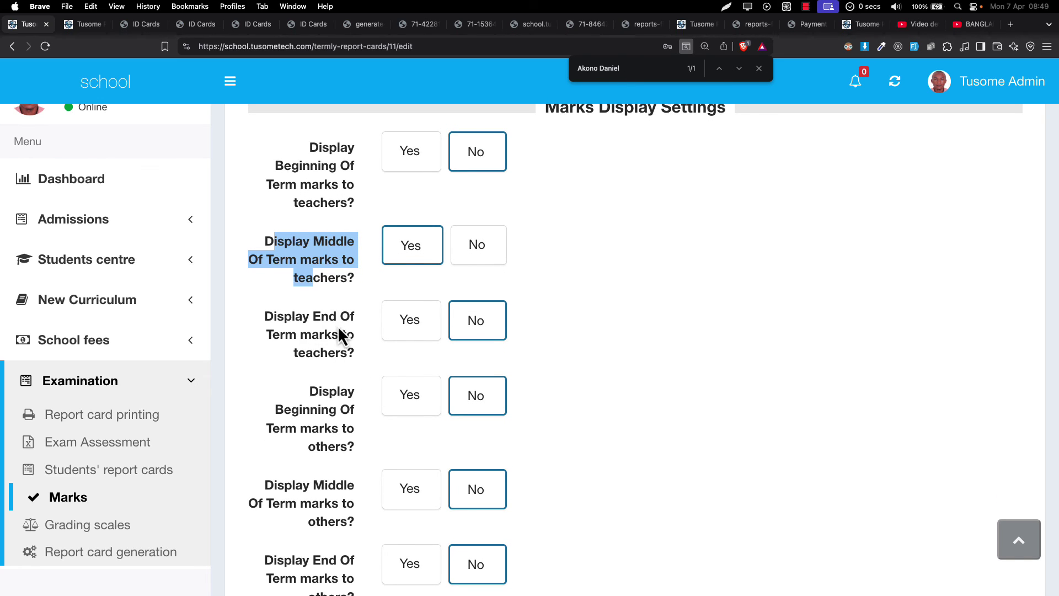
{"action": "scroll", "coordinate": [331, 361], "scroll_direction": "down", "scroll_amount": 3}
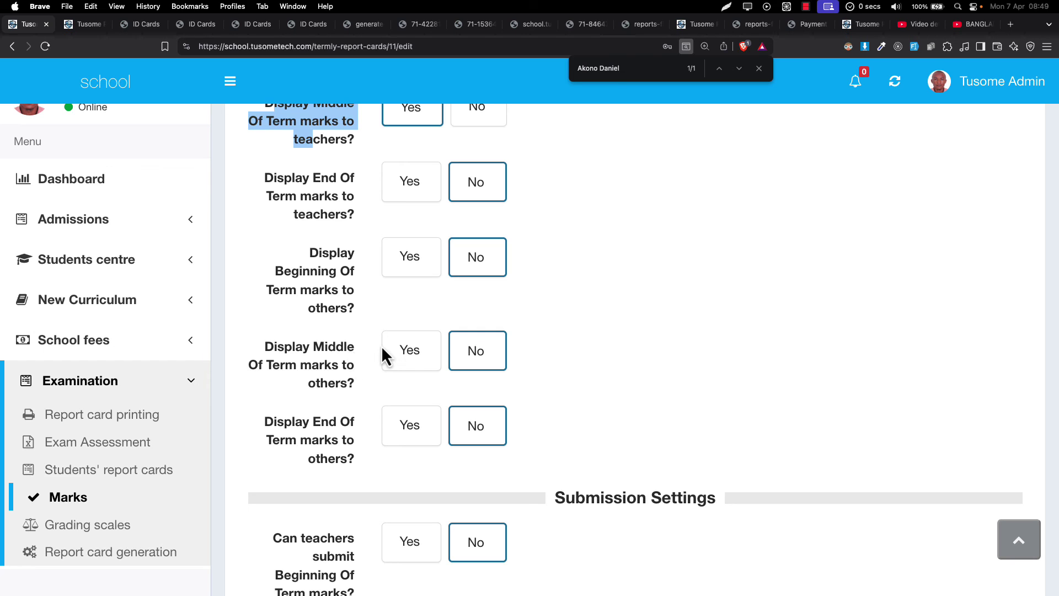
{"action": "left_click", "coordinate": [405, 356]}
{"action": "scroll", "coordinate": [388, 359], "scroll_direction": "up", "scroll_amount": 1}
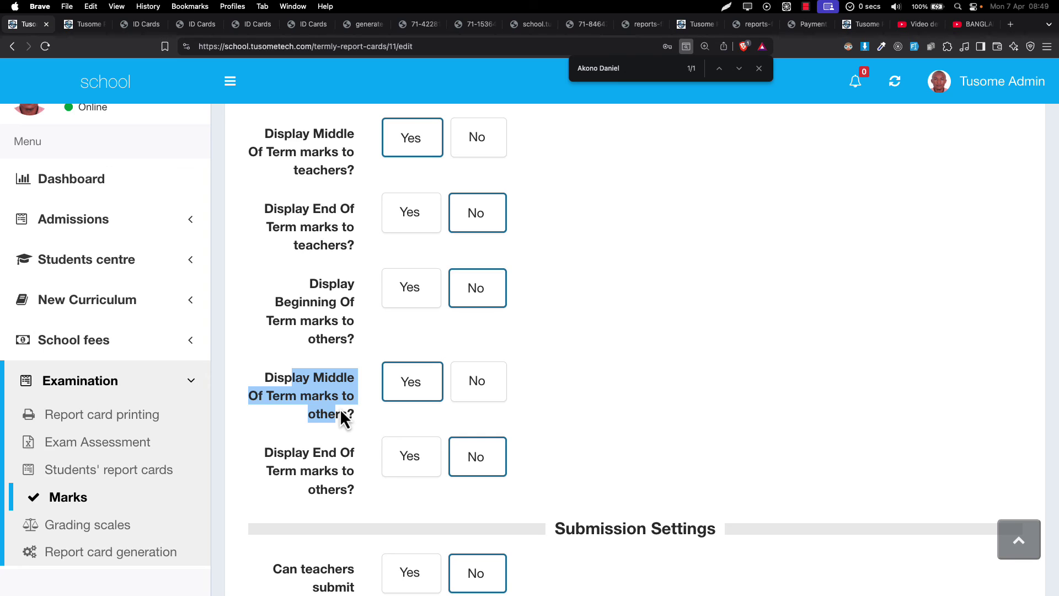
{"action": "left_click", "coordinate": [475, 375]}
{"action": "left_click", "coordinate": [398, 397]}
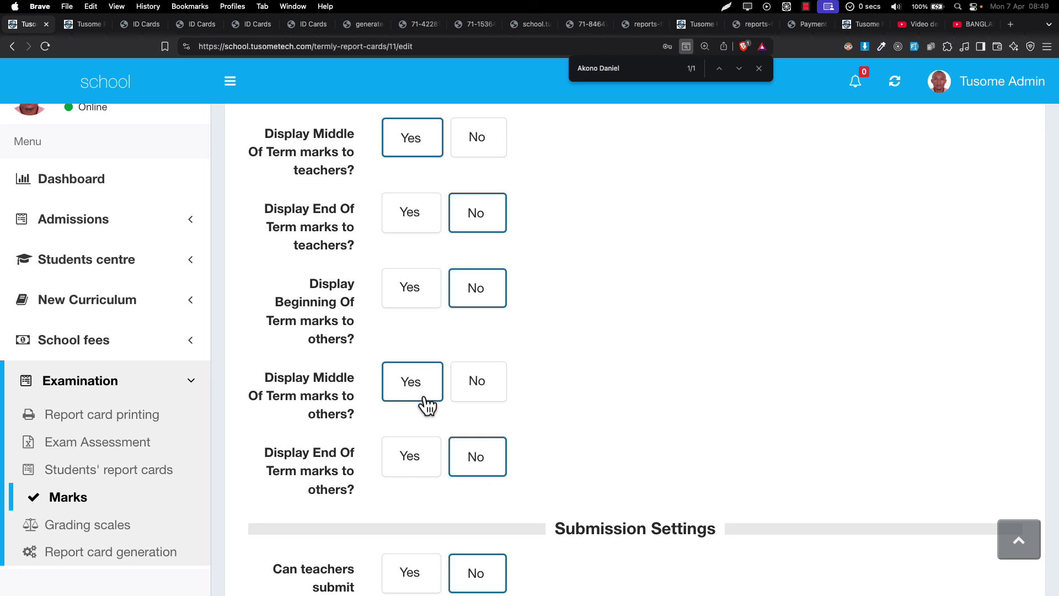
{"action": "scroll", "coordinate": [473, 194], "scroll_direction": "up", "scroll_amount": 1}
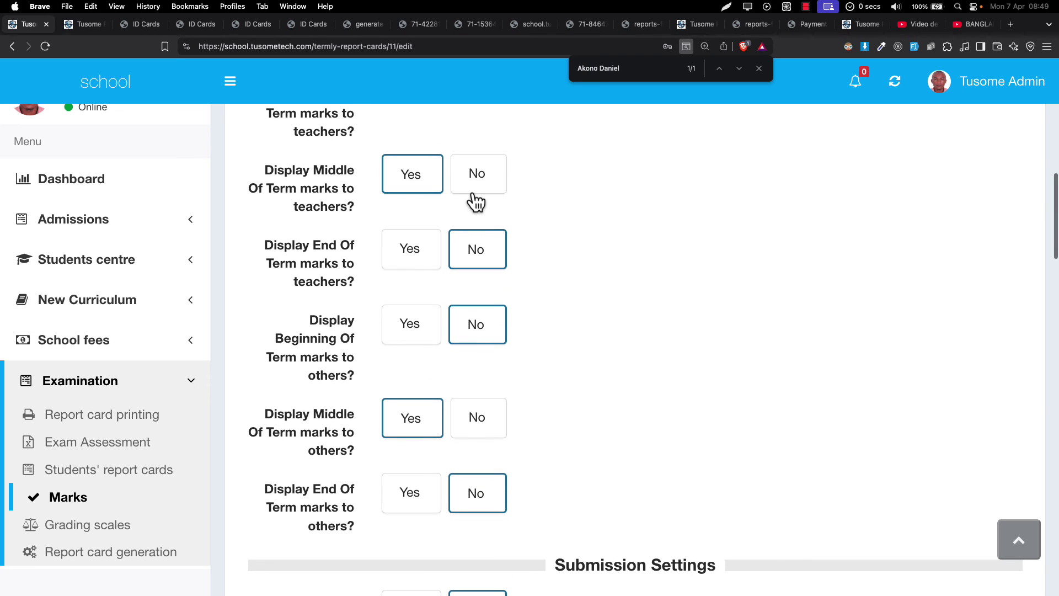
Submit the termly report card form with Continue editing enabled
{"action": "scroll", "coordinate": [475, 201], "scroll_direction": "down", "scroll_amount": 15}
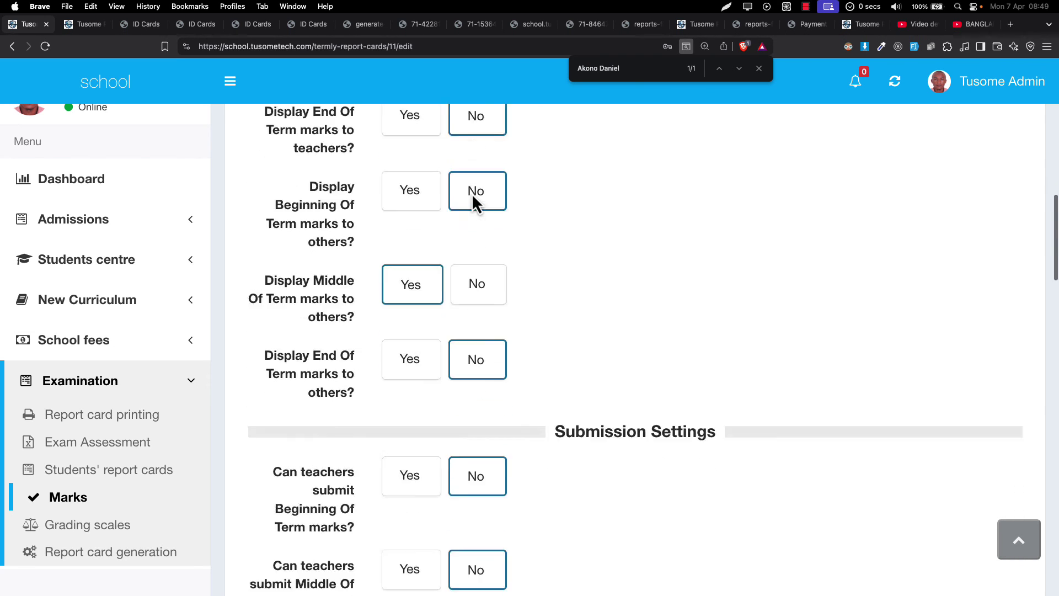
{"action": "scroll", "coordinate": [713, 486], "scroll_direction": "down", "scroll_amount": 18}
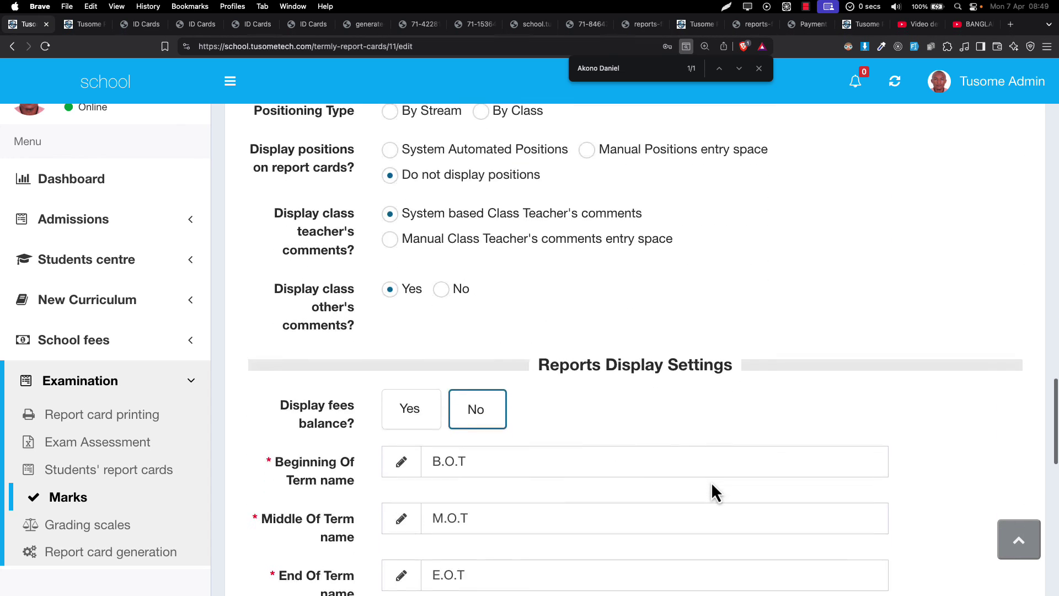
{"action": "scroll", "coordinate": [711, 481], "scroll_direction": "down", "scroll_amount": 4}
{"action": "left_click", "coordinate": [779, 498]}
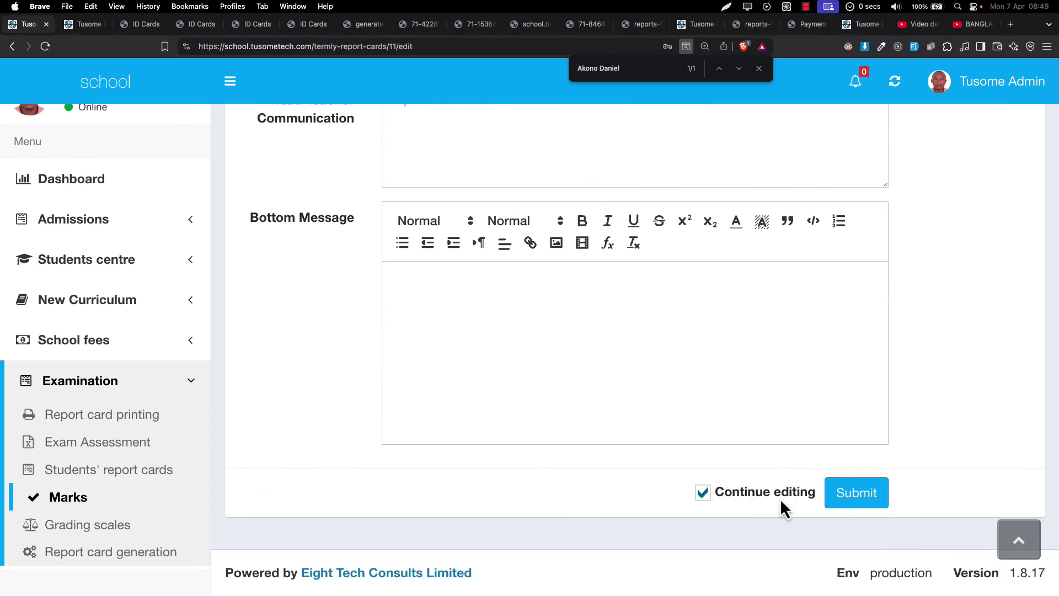
{"action": "left_click", "coordinate": [796, 498]}
{"action": "left_click", "coordinate": [812, 497]}
{"action": "left_click", "coordinate": [836, 497]}
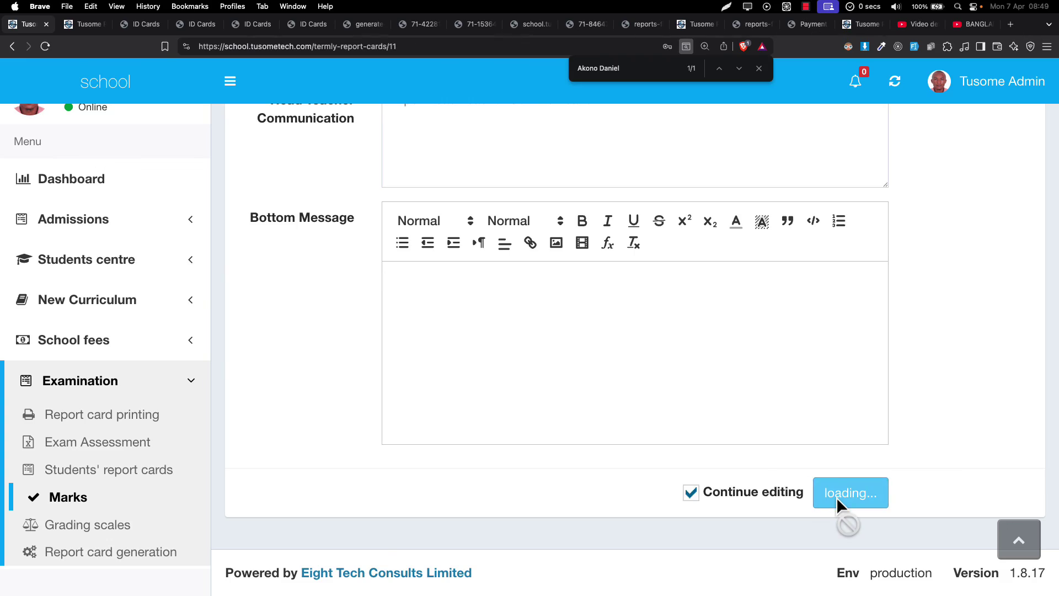
Switch to the teacher's Marks list in Chrome and refresh the page
{"action": "key", "text": "ctrl+Left"}
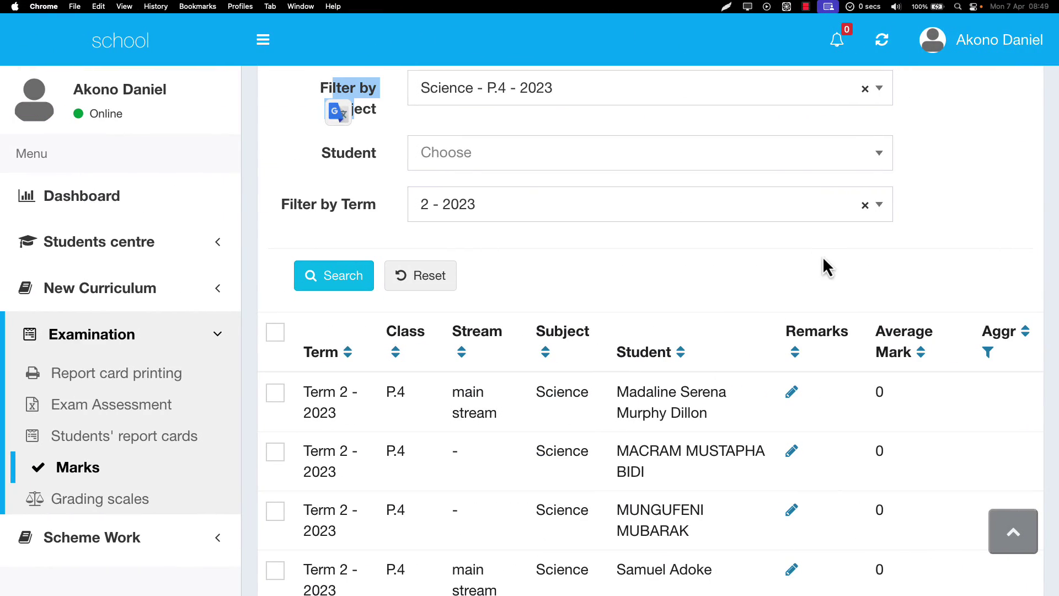
{"action": "key", "text": "ctrl+Right"}
{"action": "key", "text": "ctrl+Left"}
{"action": "left_click", "coordinate": [923, 150]}
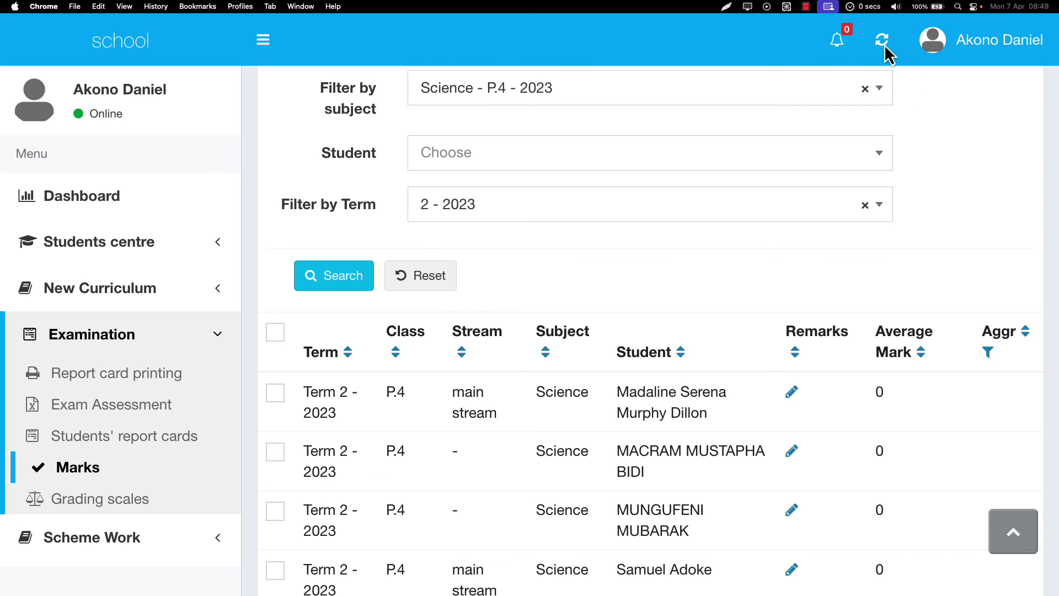
{"action": "scroll", "coordinate": [903, 161], "scroll_direction": "up", "scroll_amount": 1}
{"action": "scroll", "coordinate": [902, 151], "scroll_direction": "up", "scroll_amount": 5}
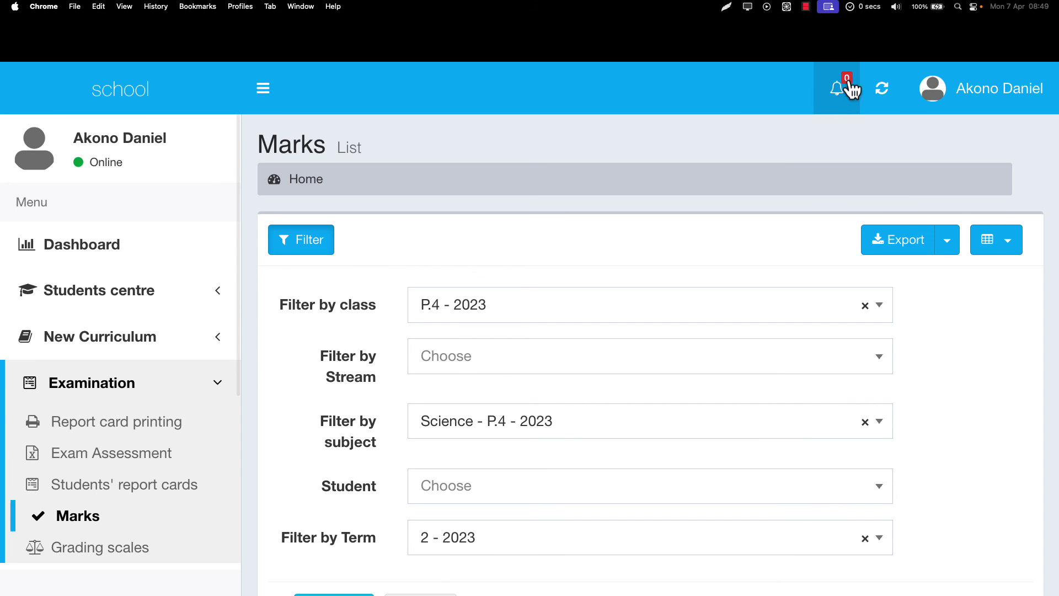
{"action": "left_click", "coordinate": [885, 88]}
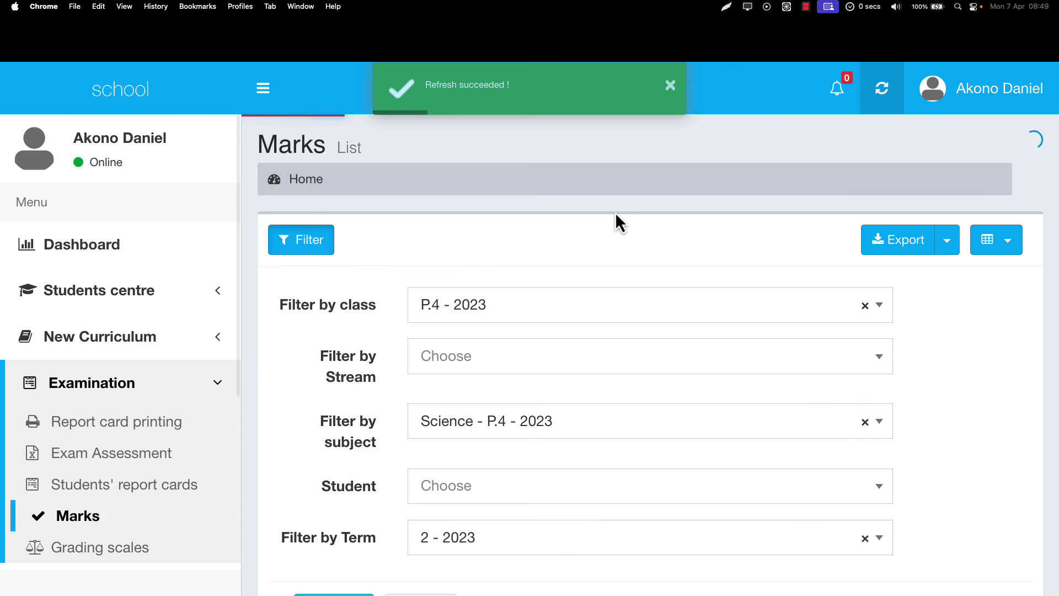
Examine the exam mark columns for the students in the teacher's P.4 Science marks list for Term 2 - 2023
{"action": "scroll", "coordinate": [609, 215], "scroll_direction": "down", "scroll_amount": 5}
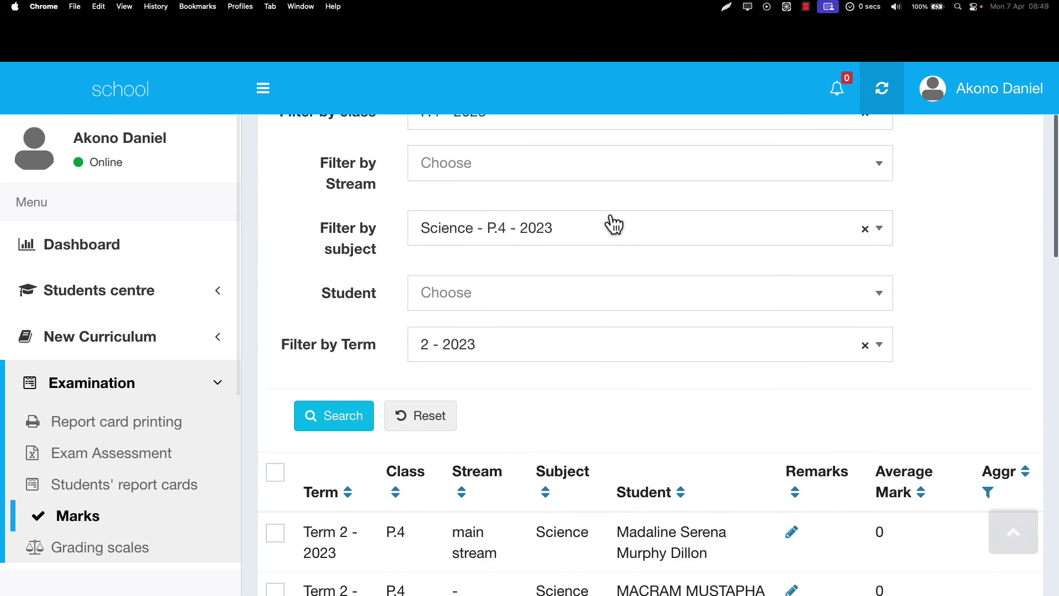
{"action": "scroll", "coordinate": [606, 204], "scroll_direction": "down", "scroll_amount": 2}
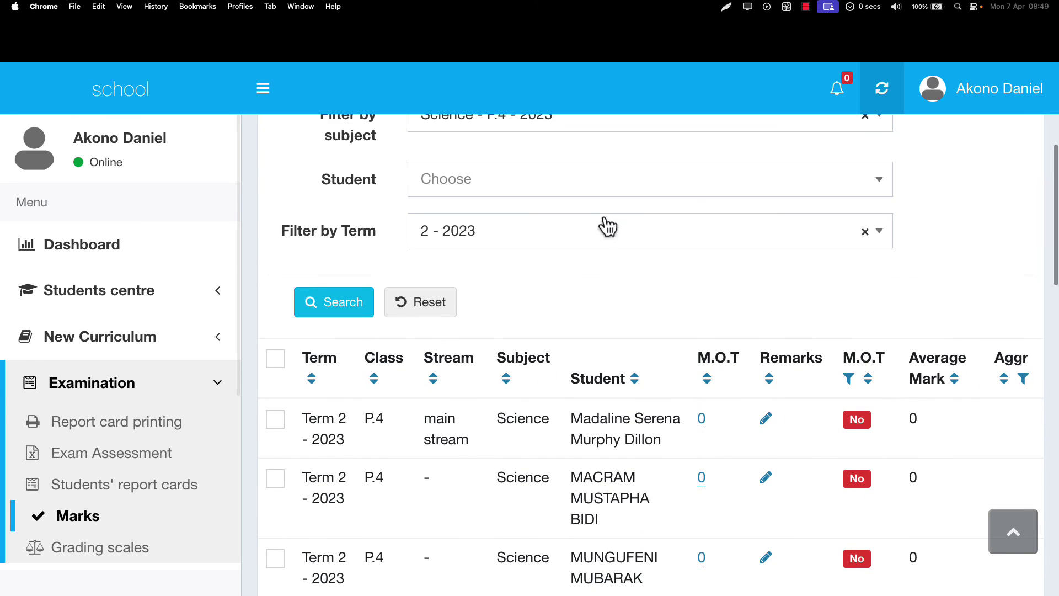
{"action": "scroll", "coordinate": [646, 275], "scroll_direction": "down", "scroll_amount": 2}
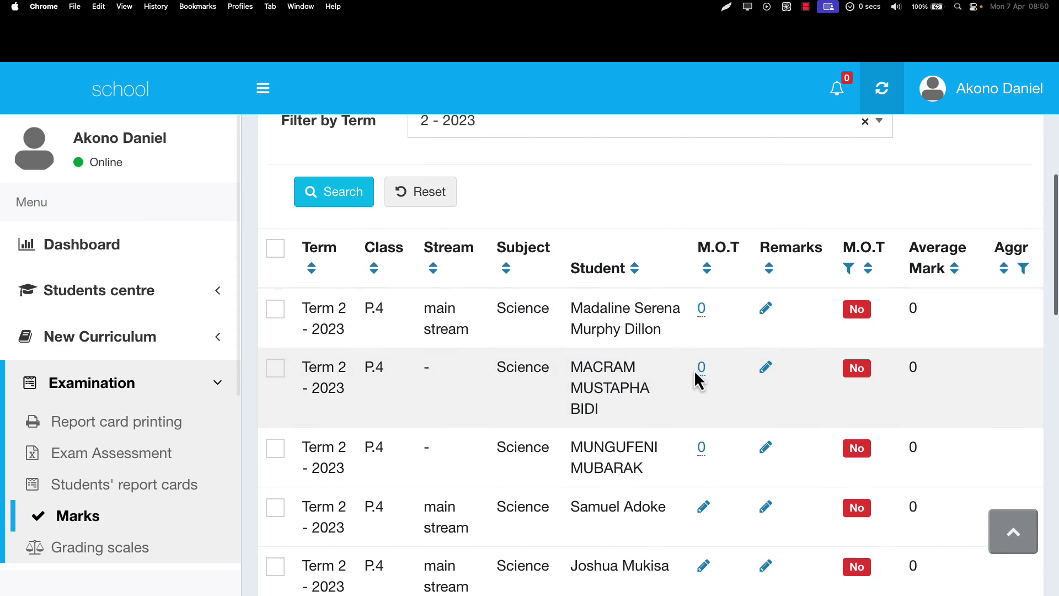
{"action": "scroll", "coordinate": [696, 369], "scroll_direction": "down", "scroll_amount": 2}
{"action": "scroll", "coordinate": [694, 367], "scroll_direction": "down", "scroll_amount": 8}
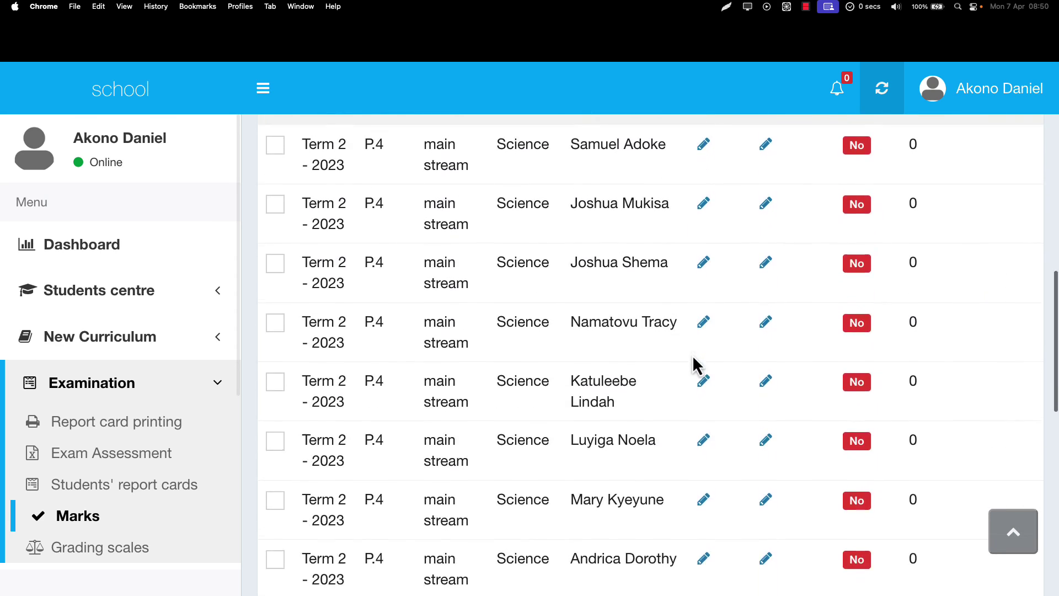
{"action": "scroll", "coordinate": [694, 367], "scroll_direction": "up", "scroll_amount": 2}
{"action": "scroll", "coordinate": [692, 358], "scroll_direction": "up", "scroll_amount": 7}
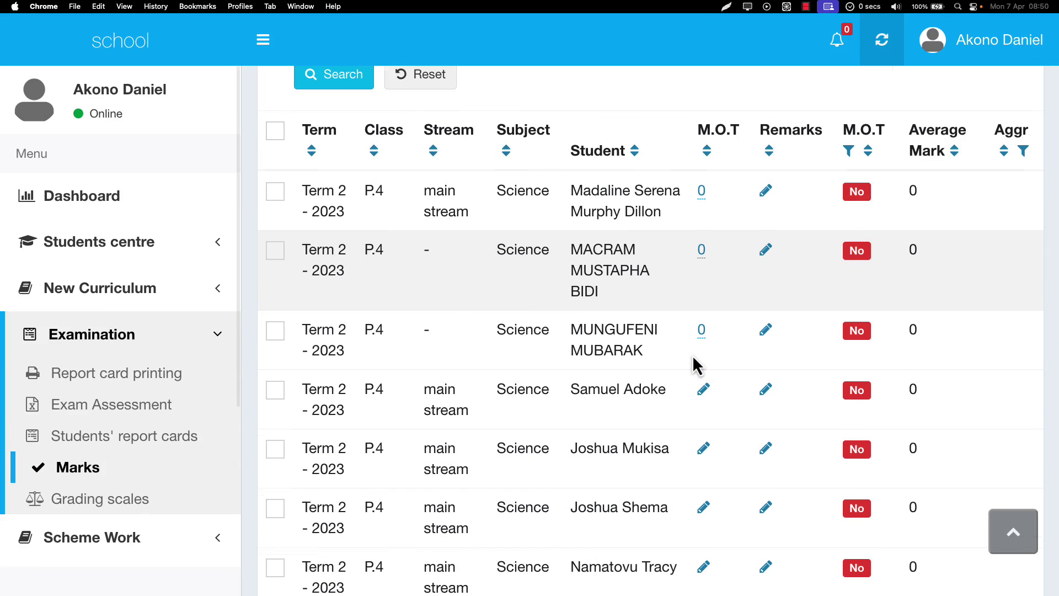
{"action": "scroll", "coordinate": [692, 356], "scroll_direction": "up", "scroll_amount": 7}
{"action": "scroll", "coordinate": [693, 355], "scroll_direction": "down", "scroll_amount": 3}
{"action": "scroll", "coordinate": [698, 366], "scroll_direction": "down", "scroll_amount": 3}
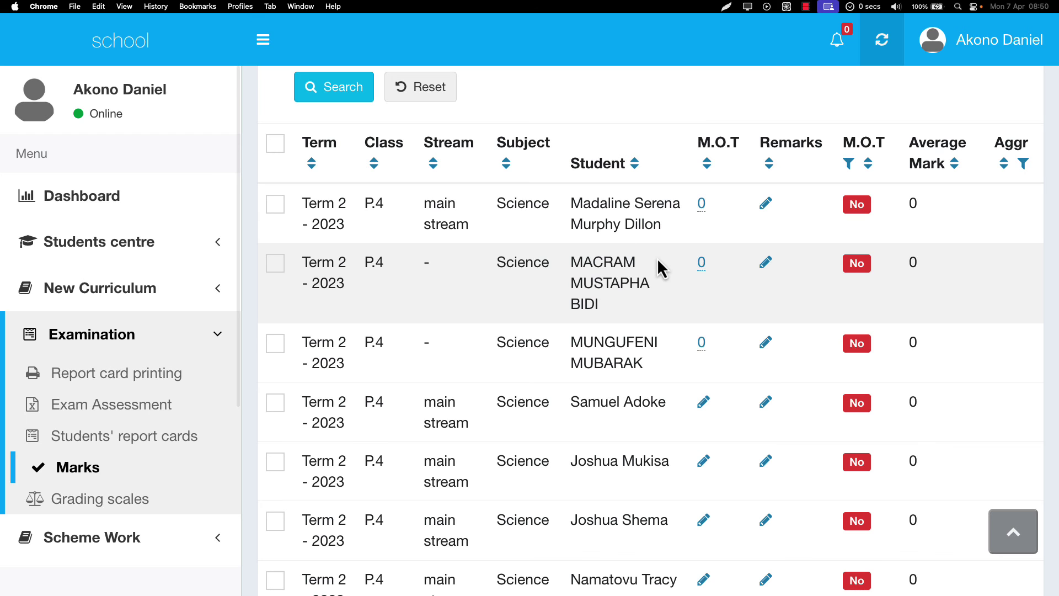
Compare the Marks Display Settings in the Brave admin window with the teacher's marks list in Chrome
{"action": "key", "text": "ctrl+Right"}
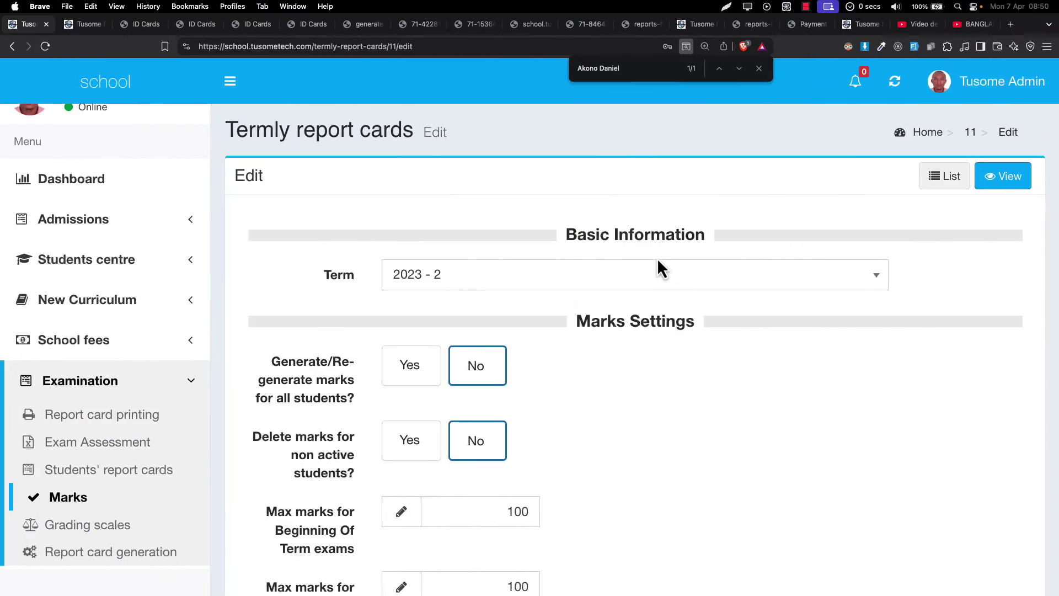
{"action": "scroll", "coordinate": [657, 262], "scroll_direction": "down", "scroll_amount": 7}
{"action": "scroll", "coordinate": [520, 461], "scroll_direction": "down", "scroll_amount": 3}
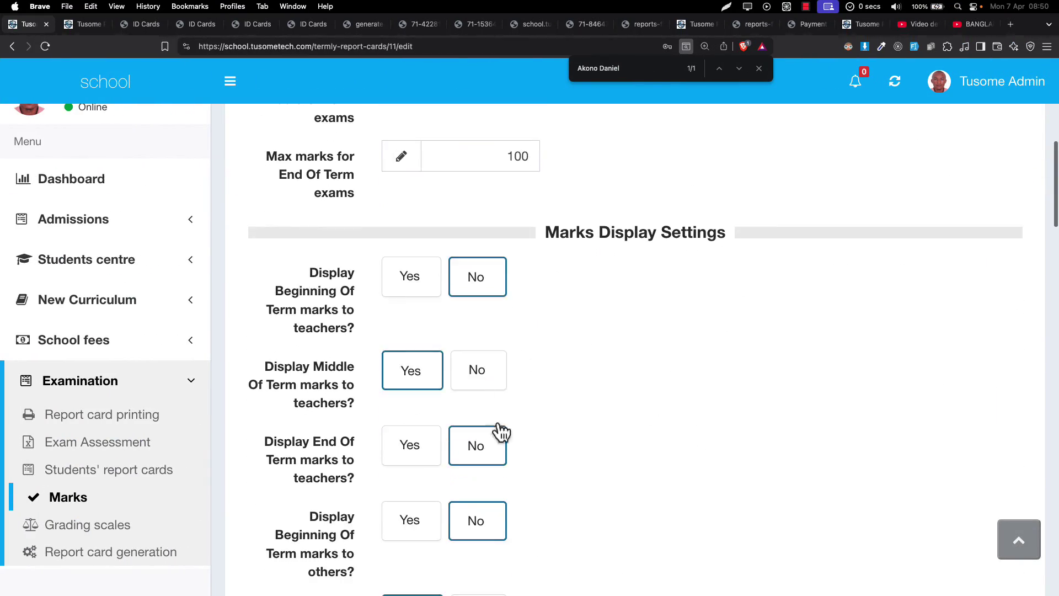
{"action": "scroll", "coordinate": [480, 377], "scroll_direction": "down", "scroll_amount": 2}
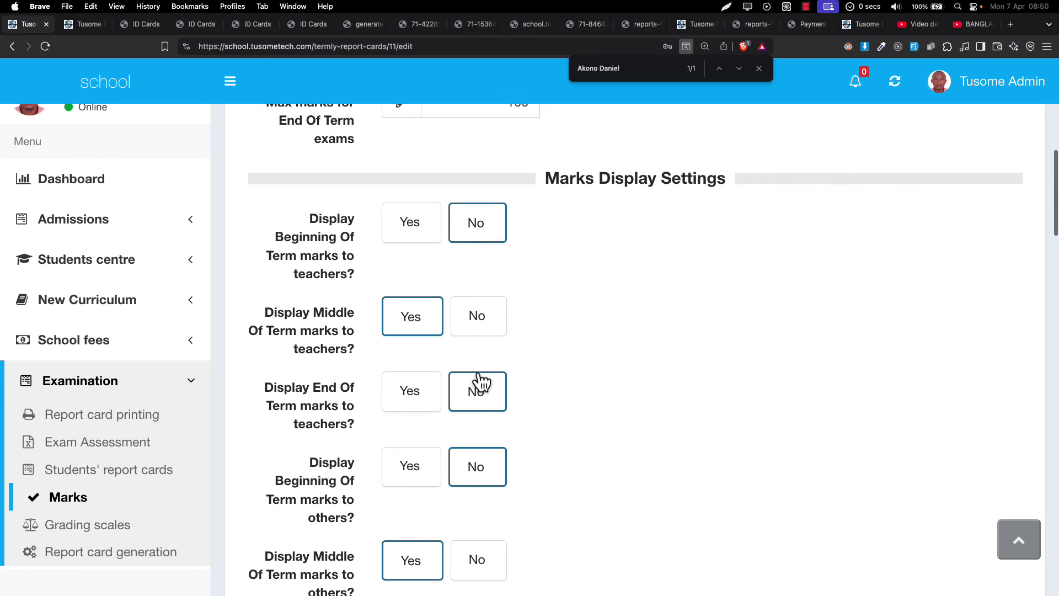
{"action": "key", "text": "ctrl+Left"}
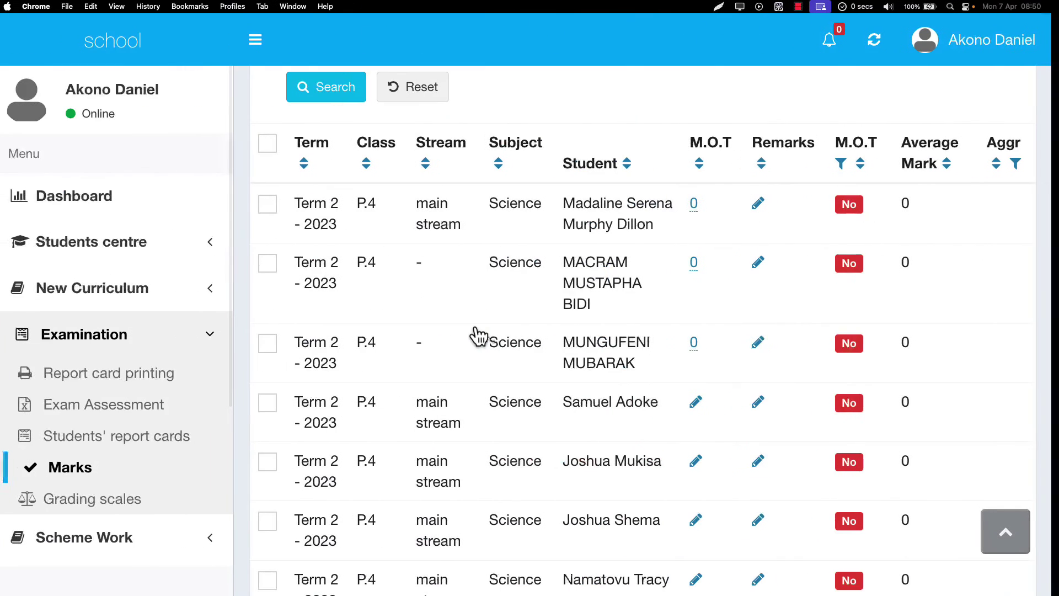
Switch to the admin window in Brave and allow teachers to submit Middle Of Term marks in the Submission Settings
{"action": "key", "text": "ctrl+Right"}
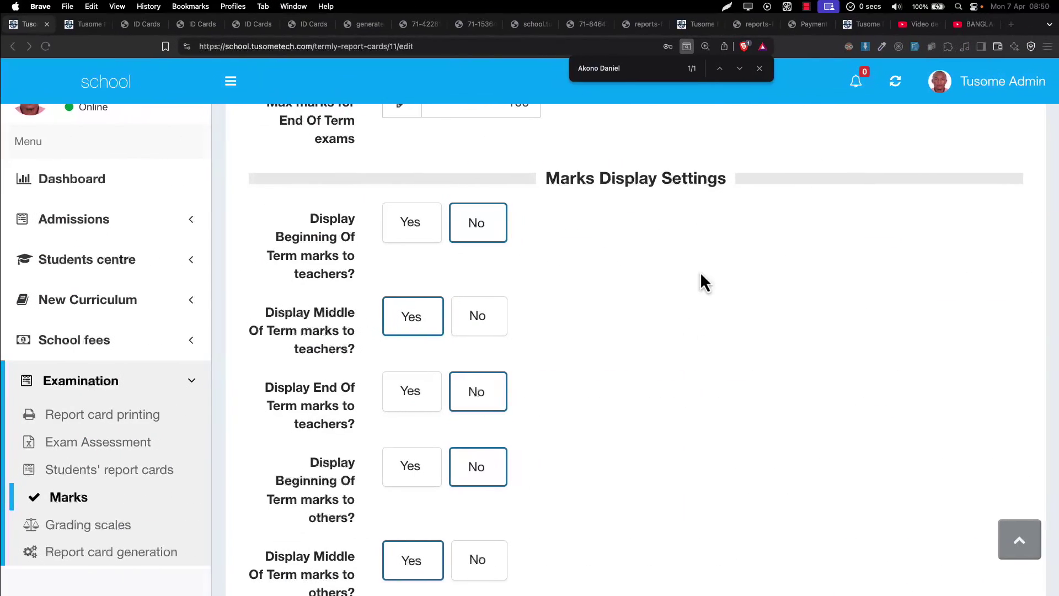
{"action": "scroll", "coordinate": [612, 424], "scroll_direction": "down", "scroll_amount": 4}
{"action": "scroll", "coordinate": [612, 424], "scroll_direction": "up", "scroll_amount": 5}
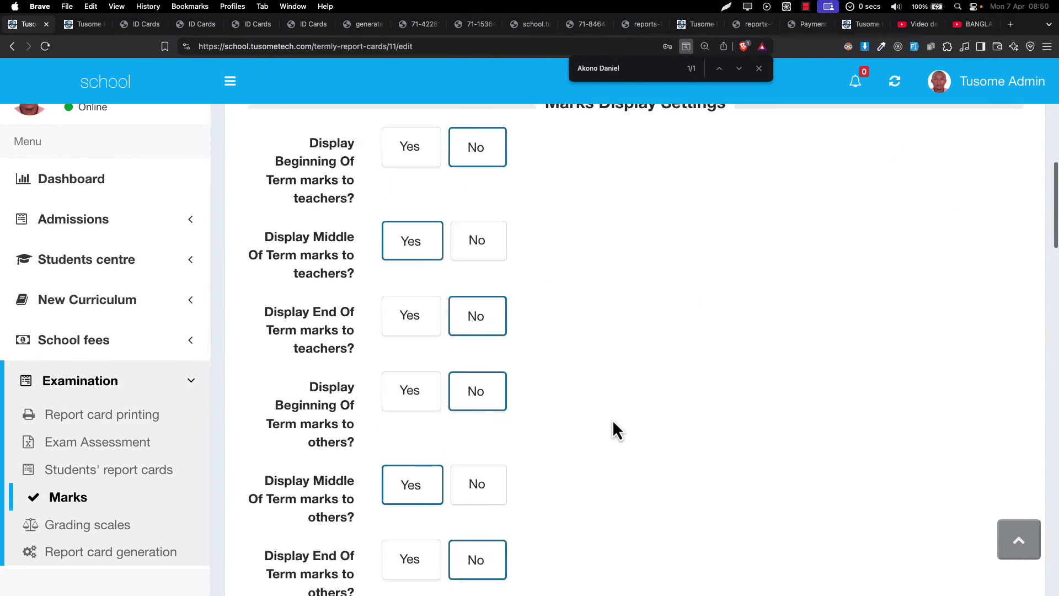
{"action": "scroll", "coordinate": [574, 227], "scroll_direction": "down", "scroll_amount": 5}
{"action": "scroll", "coordinate": [575, 227], "scroll_direction": "down", "scroll_amount": 5}
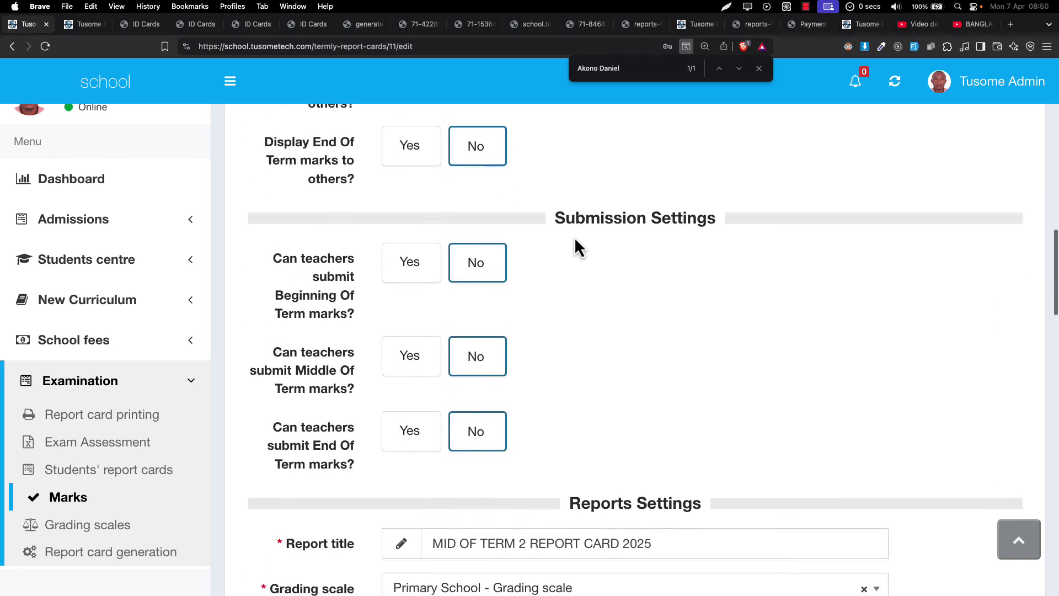
{"action": "scroll", "coordinate": [574, 238], "scroll_direction": "up", "scroll_amount": 1}
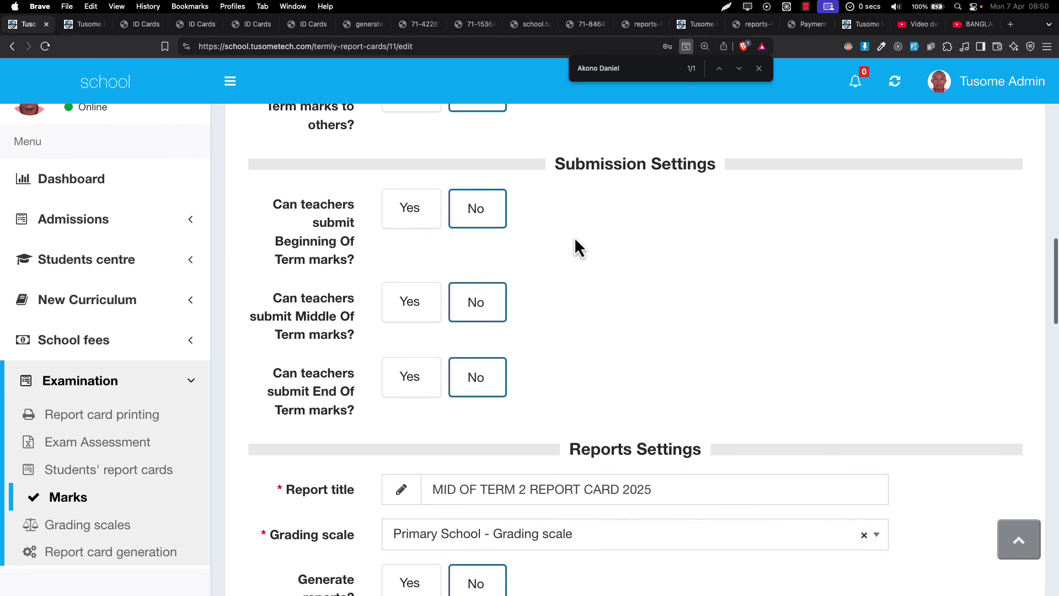
{"action": "left_click", "coordinate": [421, 302]}
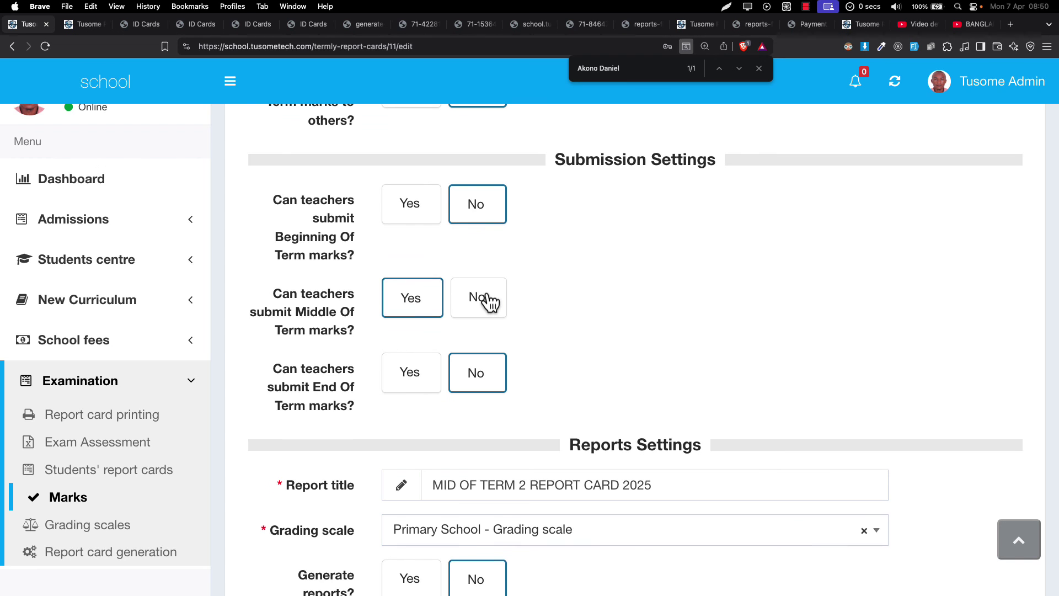
Review the Marks Display Settings and Submission Settings of the 2023 - 2 termly report card, focusing on Middle Of Term options
{"action": "scroll", "coordinate": [486, 300], "scroll_direction": "up", "scroll_amount": 7}
{"action": "scroll", "coordinate": [467, 217], "scroll_direction": "up", "scroll_amount": 2}
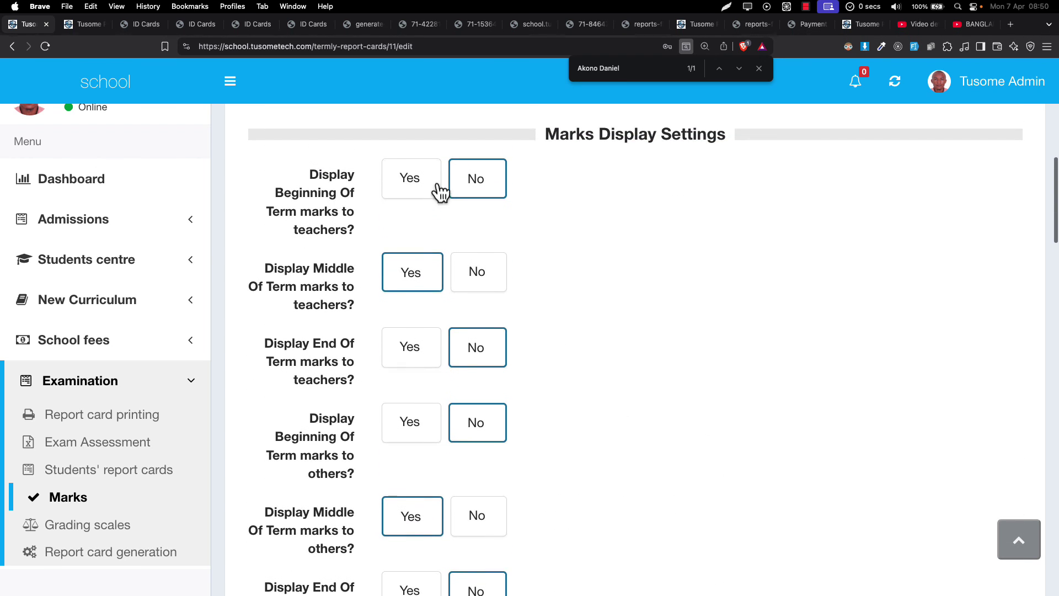
{"action": "scroll", "coordinate": [445, 278], "scroll_direction": "down", "scroll_amount": 9}
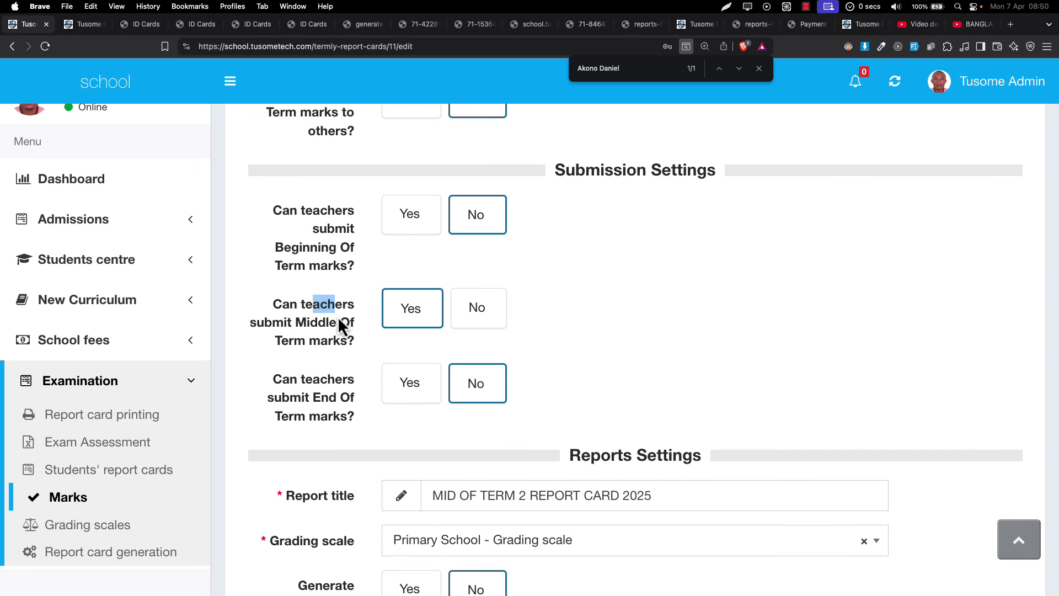
{"action": "left_click_drag", "start_coordinate": [338, 319], "coordinate": [345, 327]}
{"action": "scroll", "coordinate": [341, 323], "scroll_direction": "up", "scroll_amount": 12}
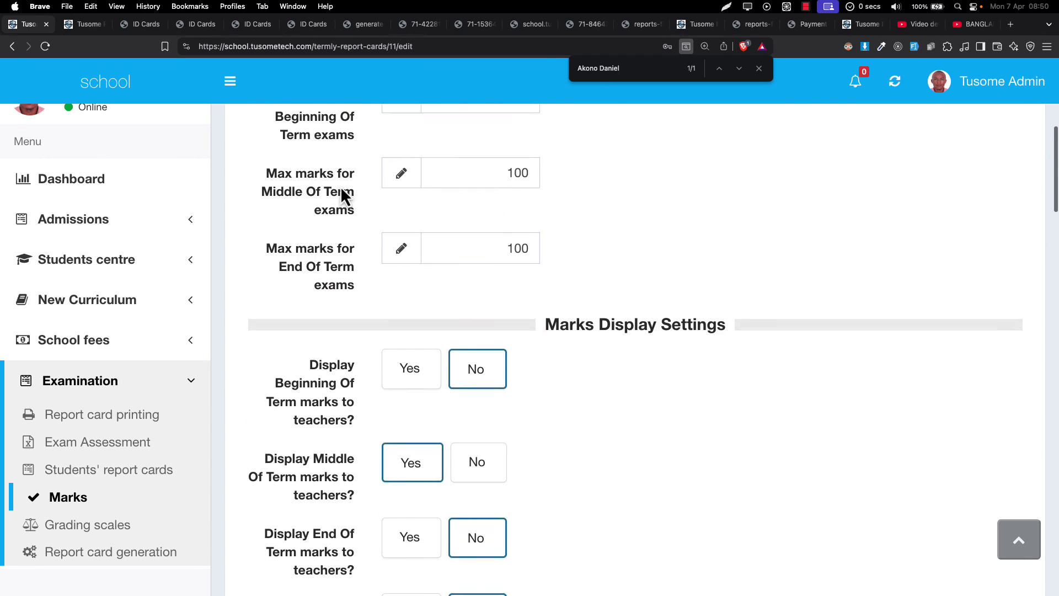
{"action": "scroll", "coordinate": [341, 193], "scroll_direction": "up", "scroll_amount": 8}
{"action": "left_click_drag", "start_coordinate": [275, 130], "coordinate": [354, 132]}
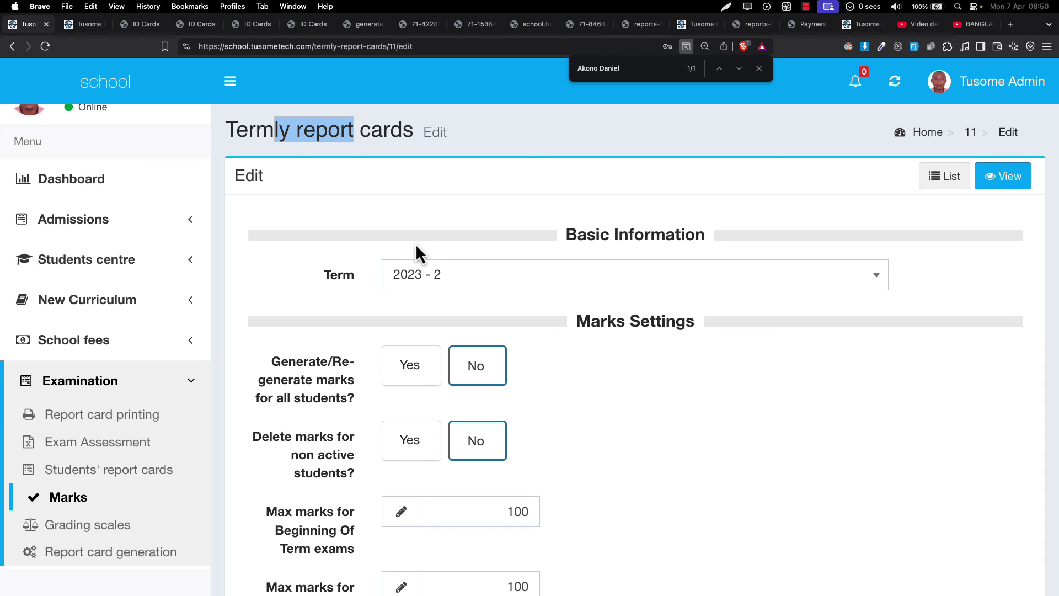
{"action": "scroll", "coordinate": [692, 328], "scroll_direction": "down", "scroll_amount": 1}
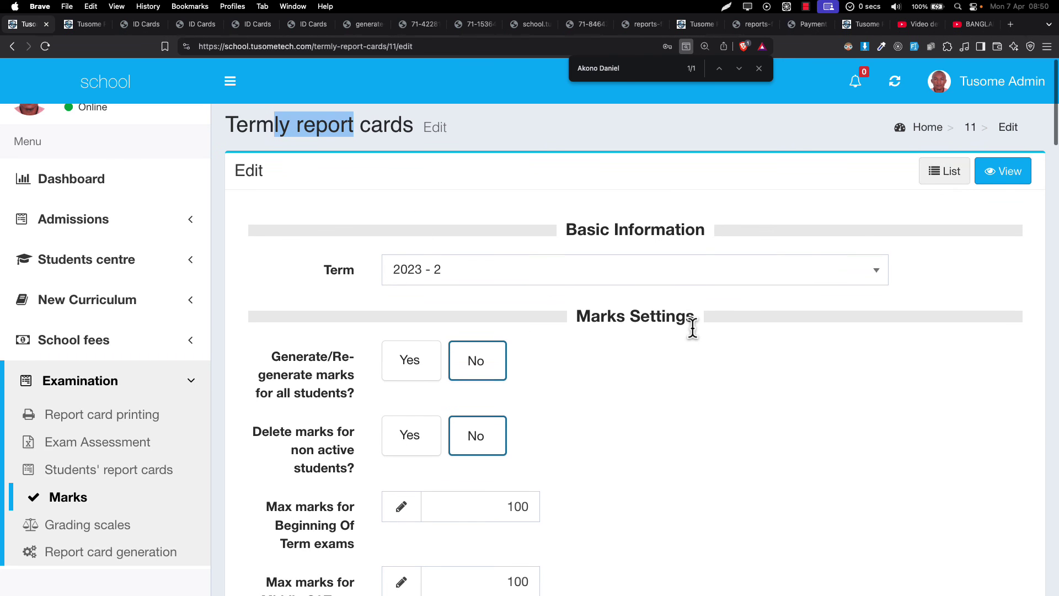
{"action": "scroll", "coordinate": [692, 328], "scroll_direction": "down", "scroll_amount": 15}
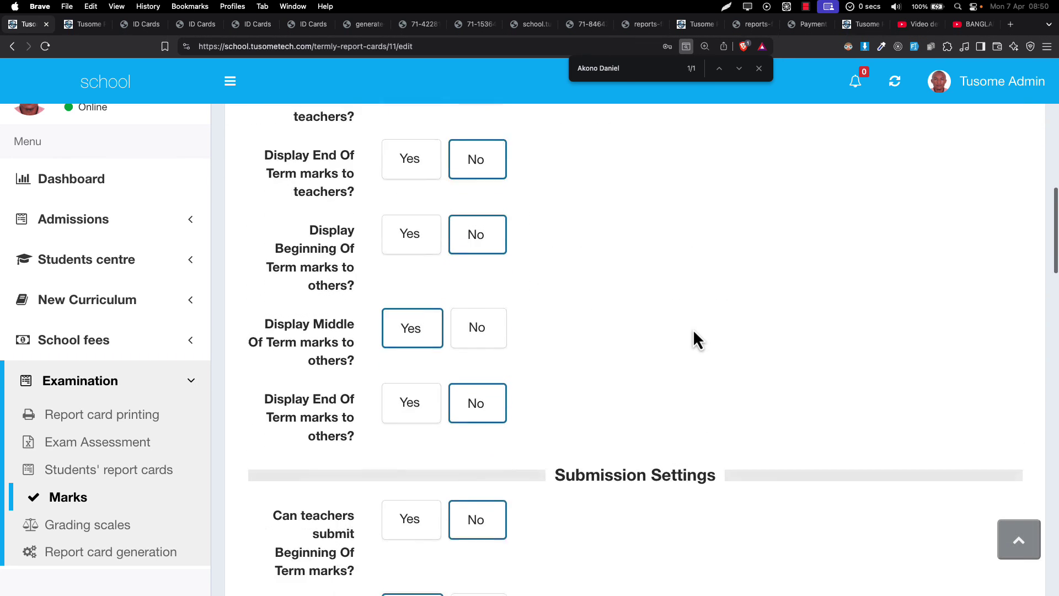
{"action": "scroll", "coordinate": [693, 329], "scroll_direction": "down", "scroll_amount": 5}
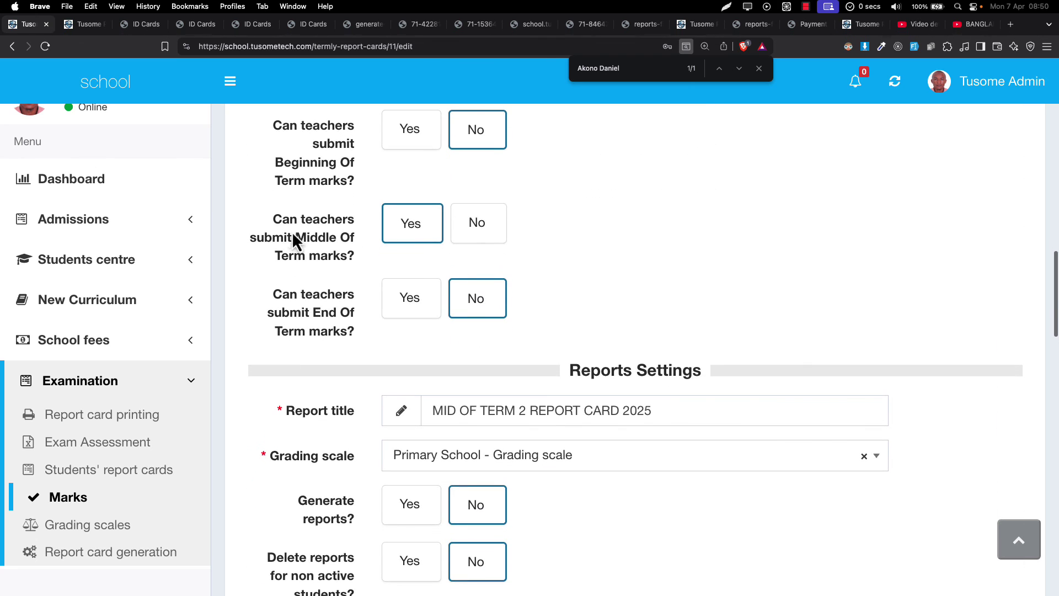
{"action": "left_click_drag", "start_coordinate": [290, 224], "coordinate": [338, 239]}
{"action": "left_click", "coordinate": [306, 220]}
Submit the termly report card's submission settings with Continue editing enabled
{"action": "scroll", "coordinate": [663, 304], "scroll_direction": "down", "scroll_amount": 9}
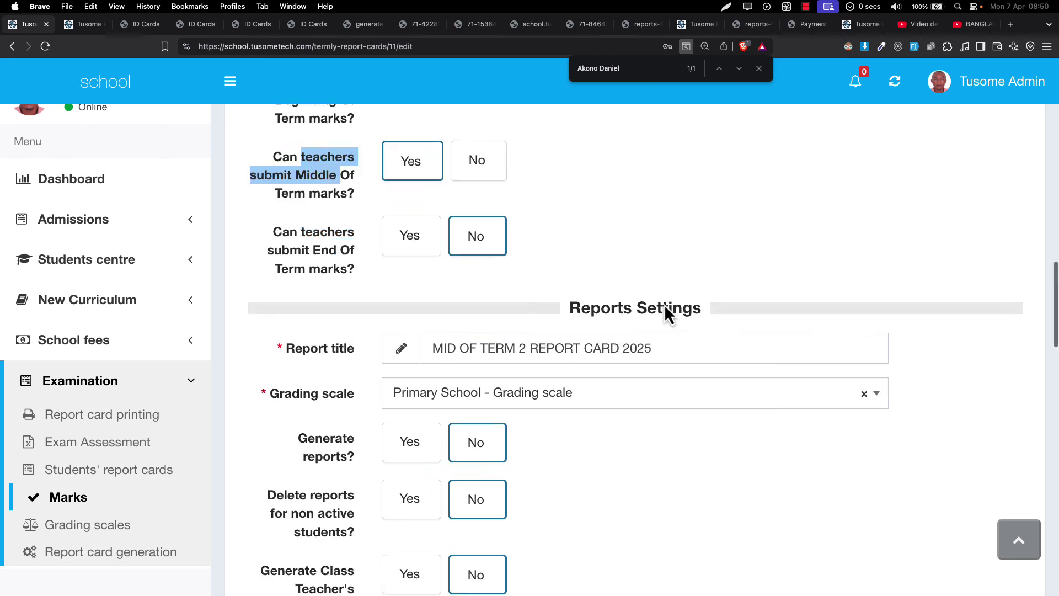
{"action": "scroll", "coordinate": [862, 484], "scroll_direction": "down", "scroll_amount": 15}
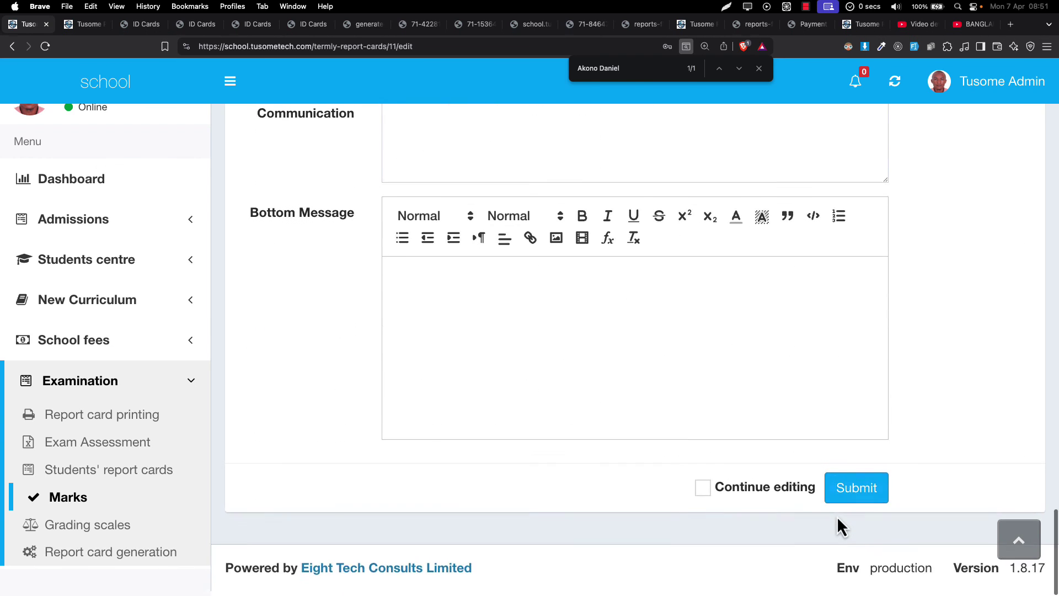
{"action": "left_click", "coordinate": [809, 488]}
{"action": "left_click", "coordinate": [845, 494]}
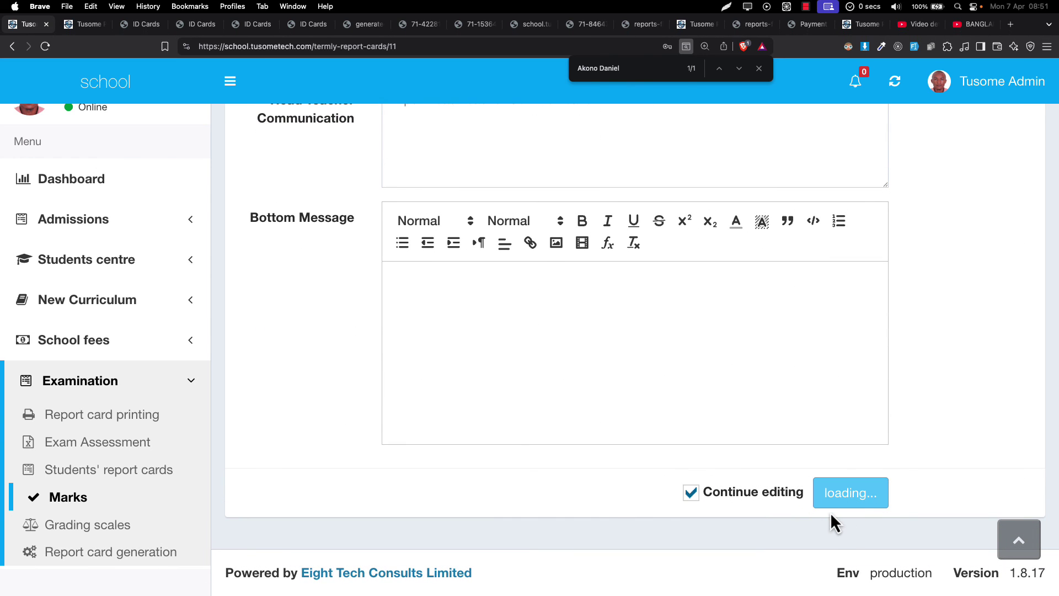
Switch to the teacher's Marks list in Chrome, refresh it and look through the student rows
{"action": "key", "text": "ctrl+Left"}
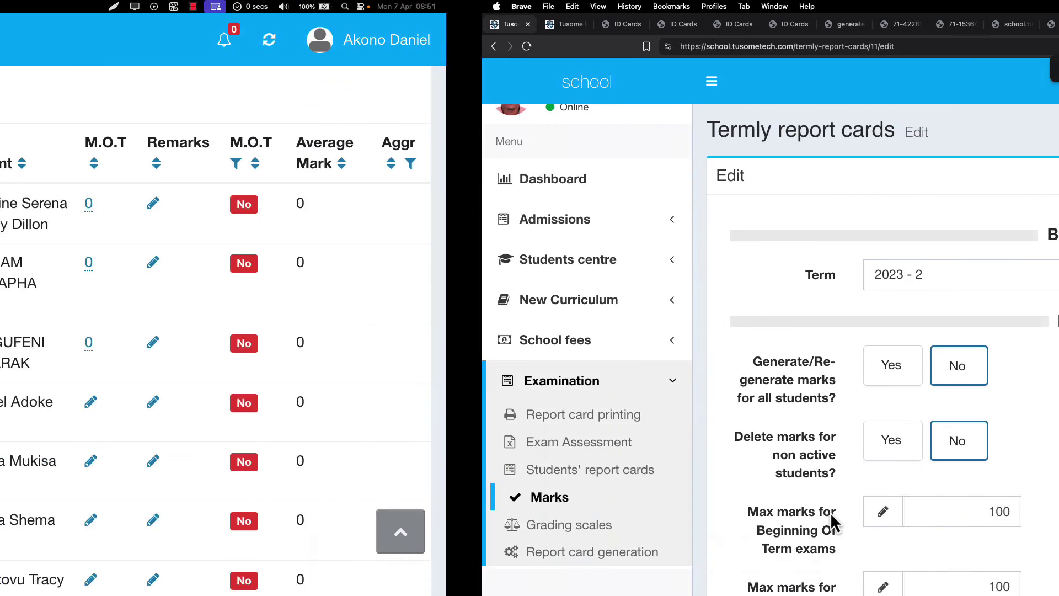
{"action": "left_click", "coordinate": [886, 44]}
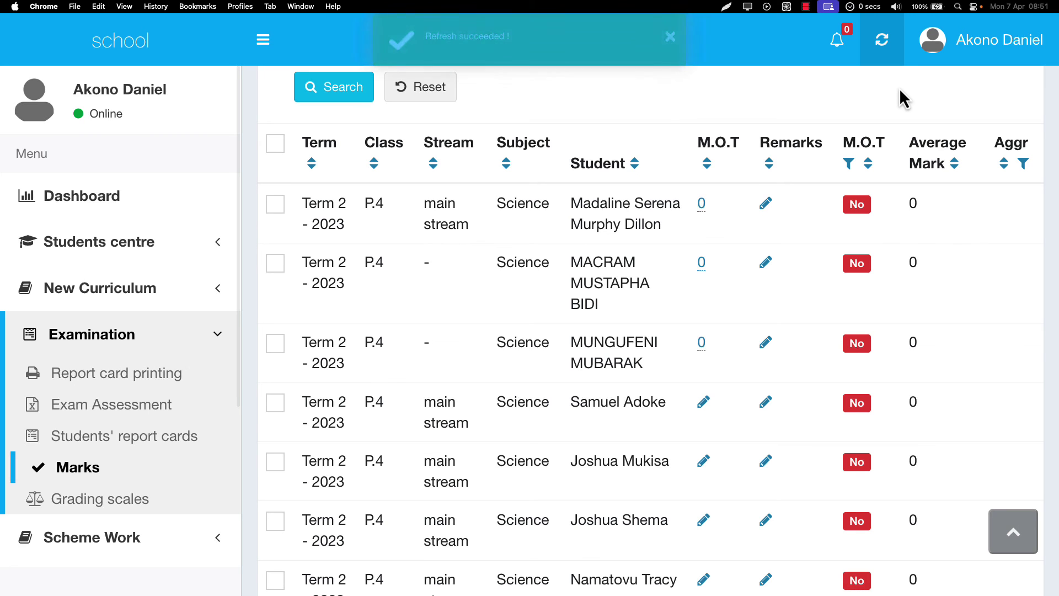
{"action": "scroll", "coordinate": [900, 91], "scroll_direction": "down", "scroll_amount": 5}
{"action": "scroll", "coordinate": [910, 154], "scroll_direction": "up", "scroll_amount": 6}
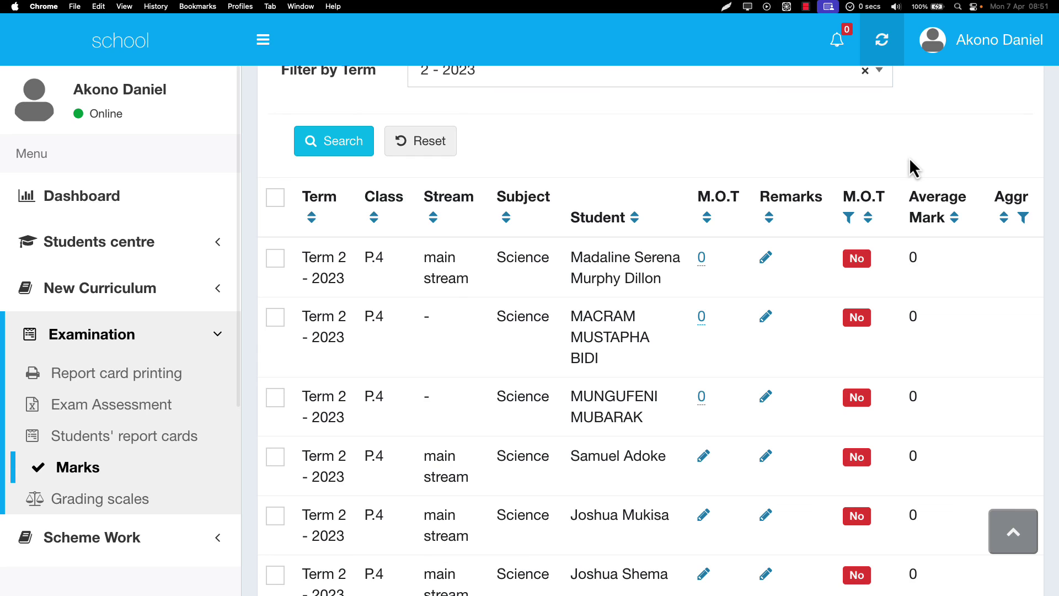
{"action": "scroll", "coordinate": [913, 167], "scroll_direction": "down", "scroll_amount": 5}
{"action": "scroll", "coordinate": [912, 165], "scroll_direction": "up", "scroll_amount": 4}
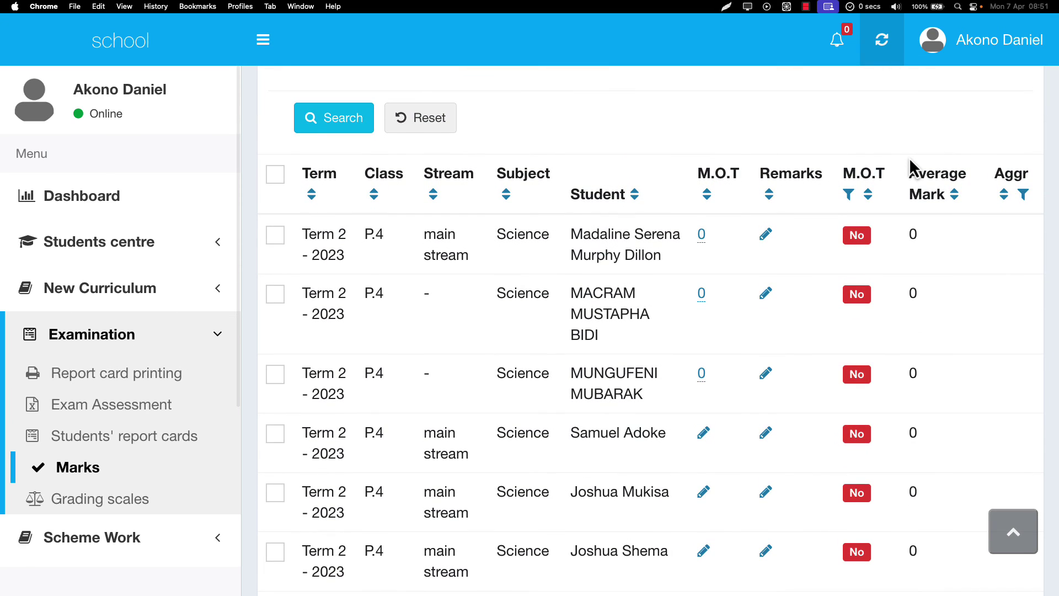
Examine the Marks list's filters and its Term, Class, Stream, Subject, Student, M.O.T and Remarks columns
{"action": "scroll", "coordinate": [913, 167], "scroll_direction": "up", "scroll_amount": 10}
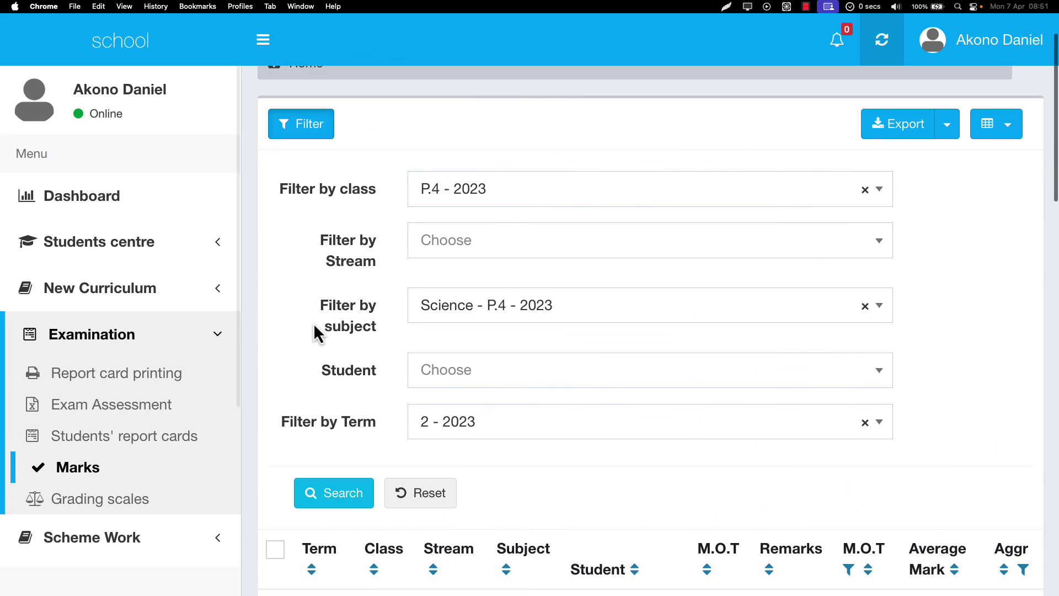
{"action": "left_click_drag", "start_coordinate": [315, 189], "coordinate": [435, 368]}
{"action": "scroll", "coordinate": [610, 357], "scroll_direction": "down", "scroll_amount": 4}
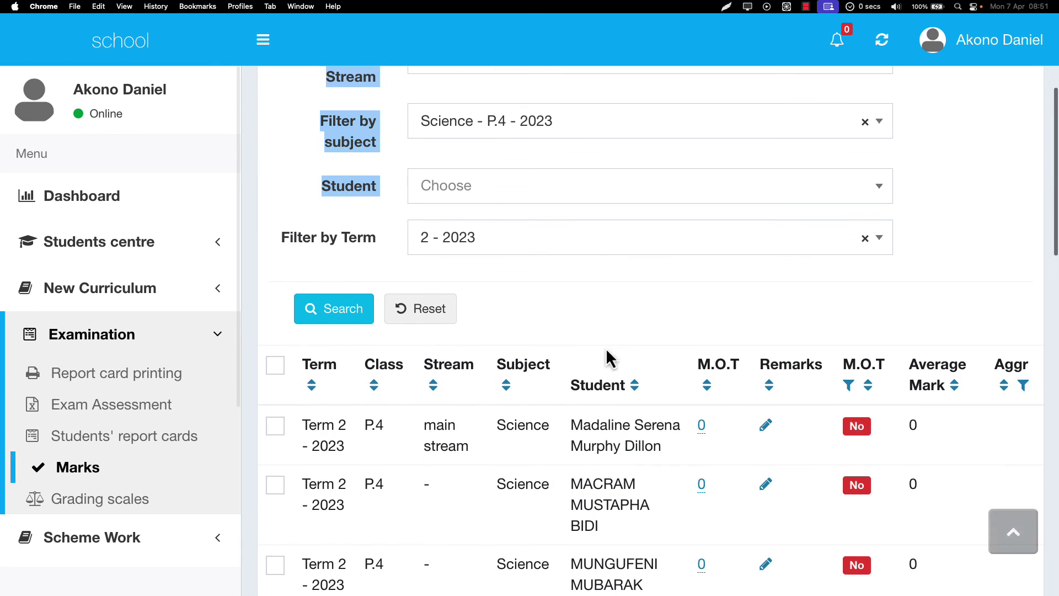
{"action": "scroll", "coordinate": [771, 488], "scroll_direction": "down", "scroll_amount": 2}
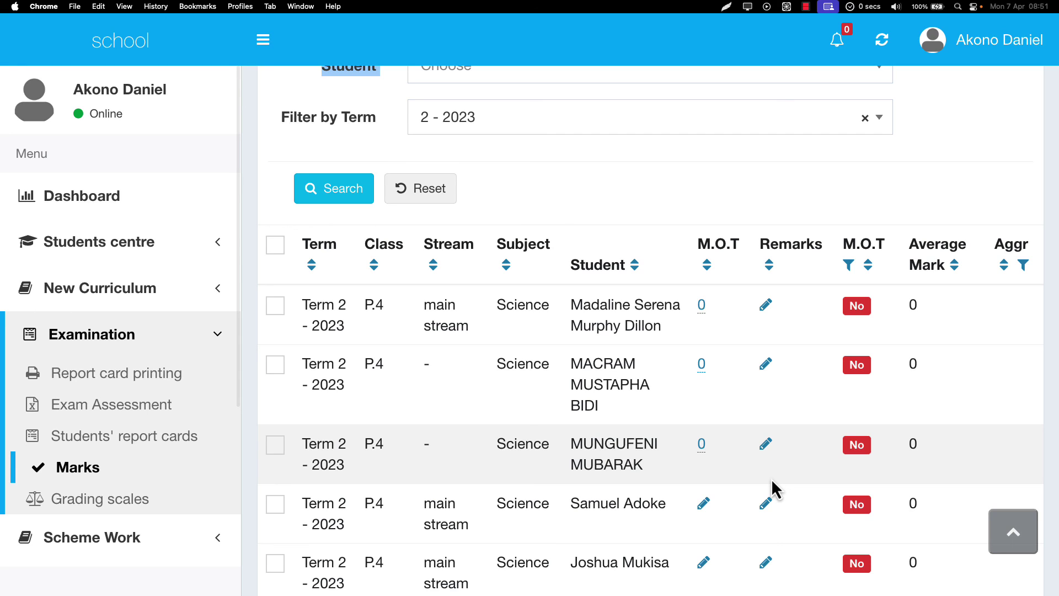
{"action": "scroll", "coordinate": [375, 306], "scroll_direction": "down", "scroll_amount": 1}
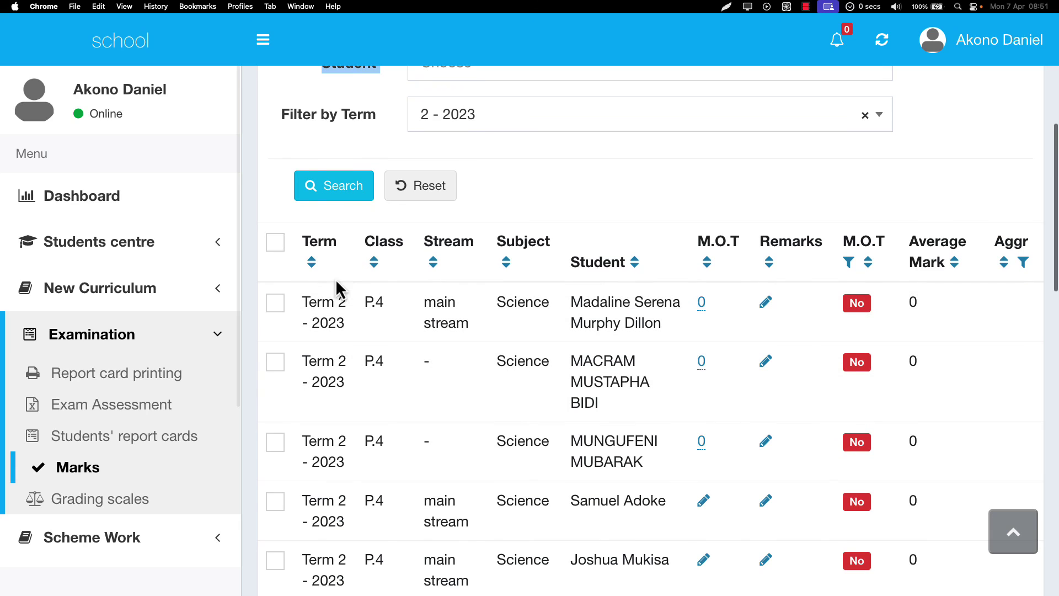
{"action": "mouse_move", "coordinate": [306, 240]}
{"action": "left_mouse_down"}
{"action": "mouse_move", "coordinate": [411, 255]}
{"action": "mouse_move", "coordinate": [545, 241]}
{"action": "mouse_move", "coordinate": [304, 232]}
{"action": "left_mouse_up"}
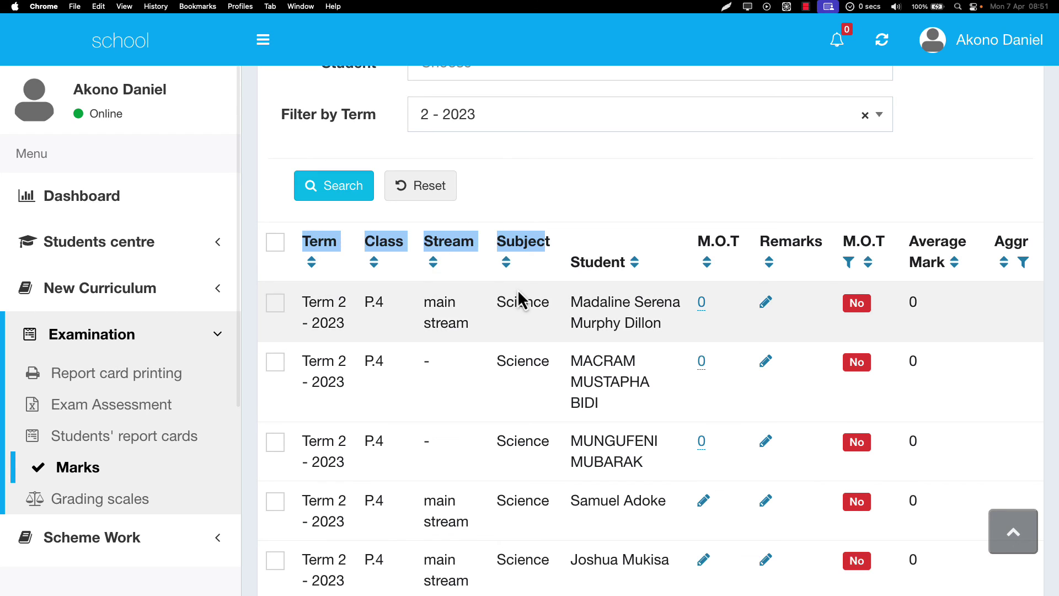
{"action": "double_click", "coordinate": [586, 263]}
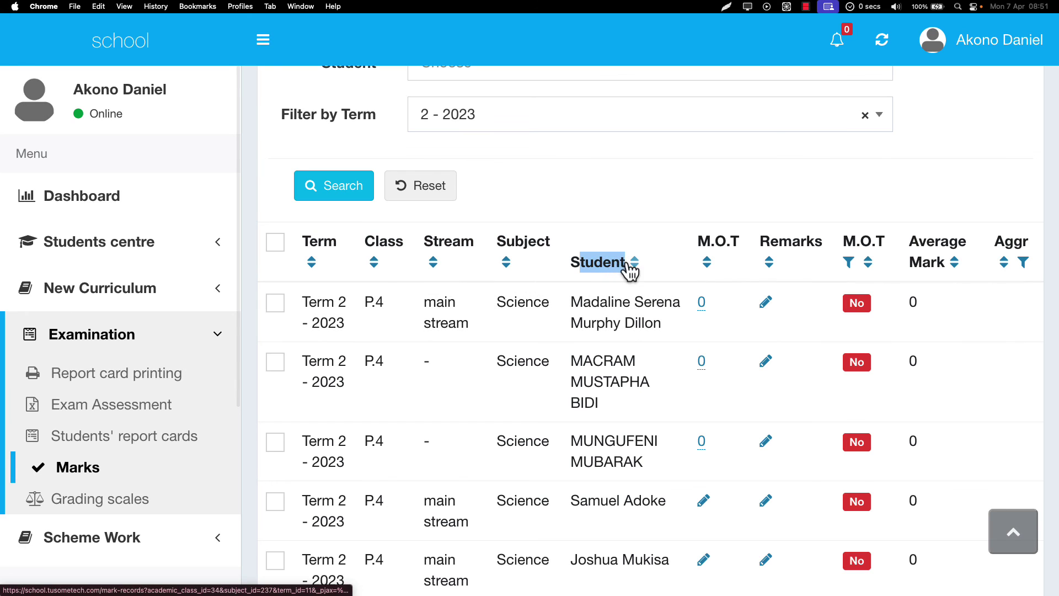
{"action": "left_click_drag", "start_coordinate": [599, 302], "coordinate": [638, 311]}
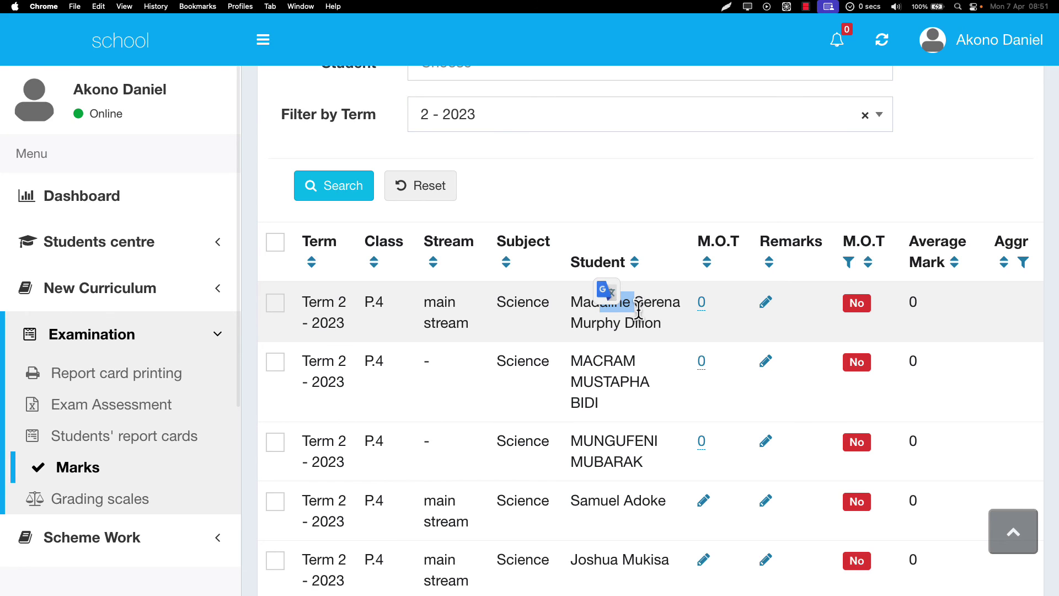
{"action": "left_click_drag", "start_coordinate": [696, 241], "coordinate": [725, 243]}
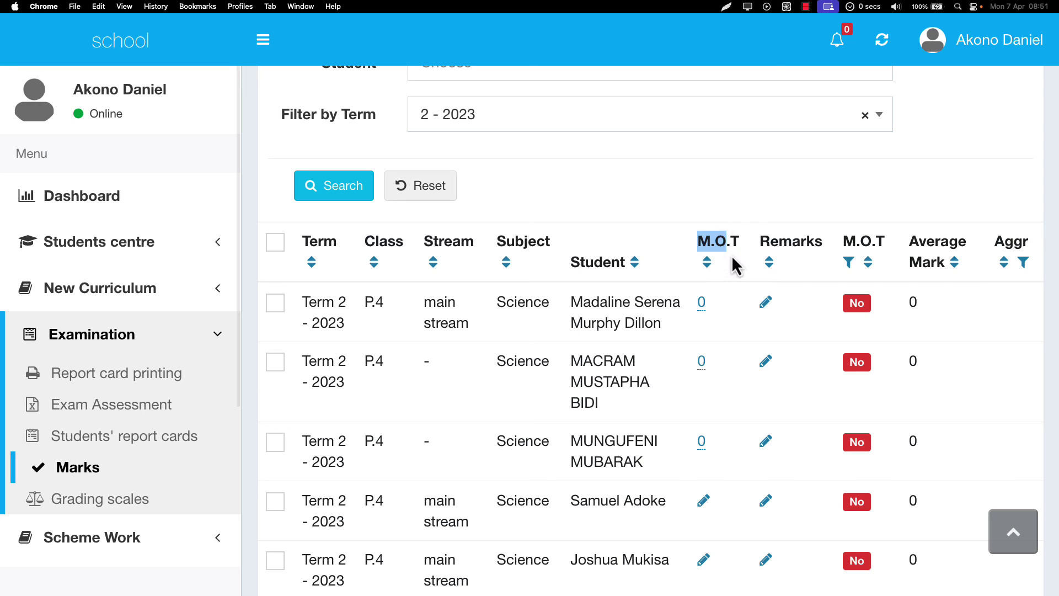
{"action": "left_click_drag", "start_coordinate": [779, 241], "coordinate": [871, 244]}
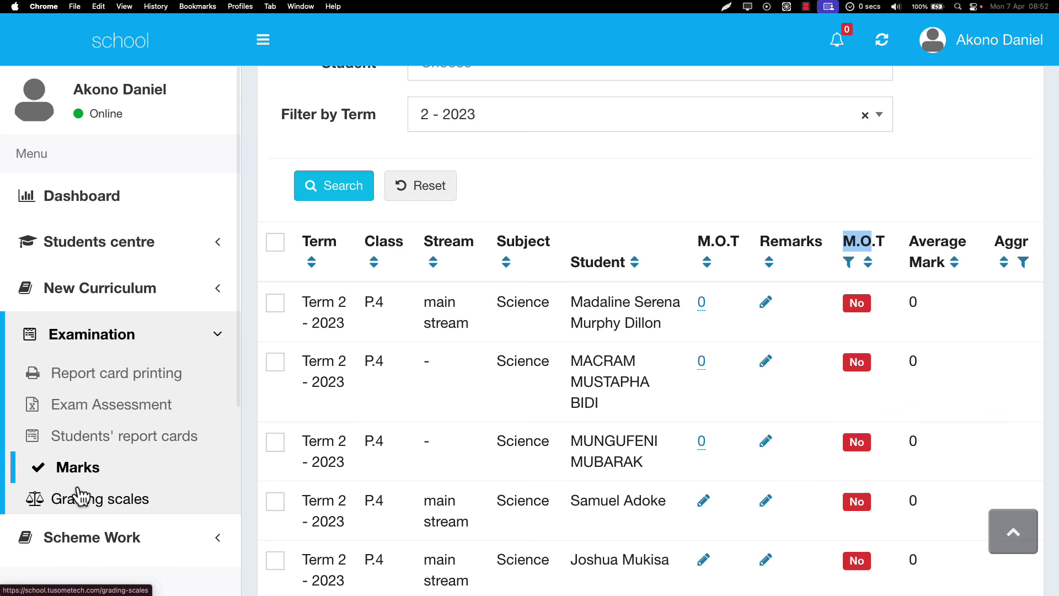
Enter and save an M.O.T mark for the first student in the P.4 Science list
{"action": "scroll", "coordinate": [771, 239], "scroll_direction": "up", "scroll_amount": 1}
{"action": "scroll", "coordinate": [771, 239], "scroll_direction": "up", "scroll_amount": 5}
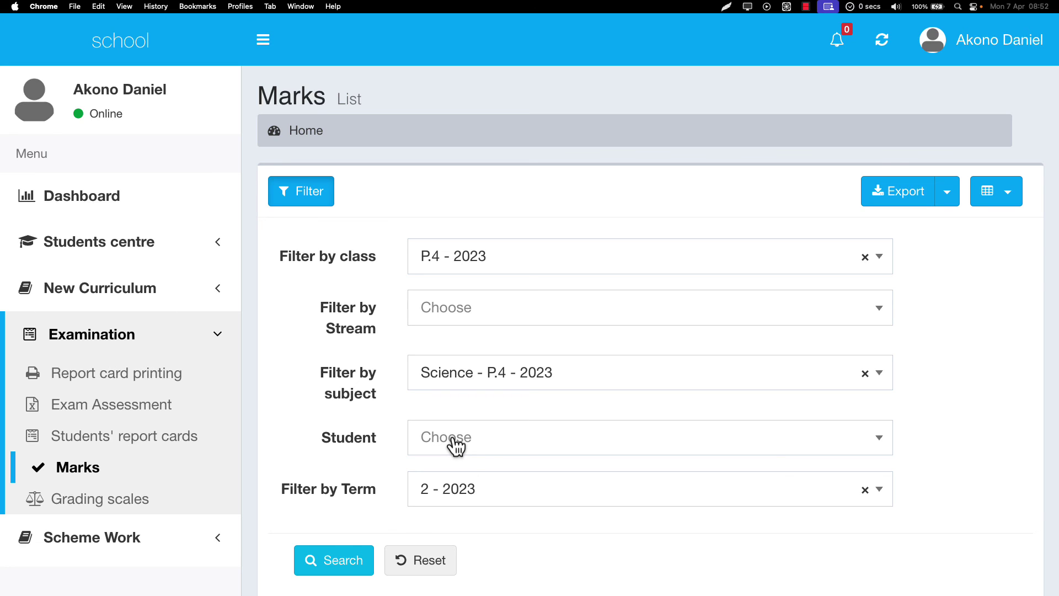
{"action": "scroll", "coordinate": [456, 446], "scroll_direction": "down", "scroll_amount": 6}
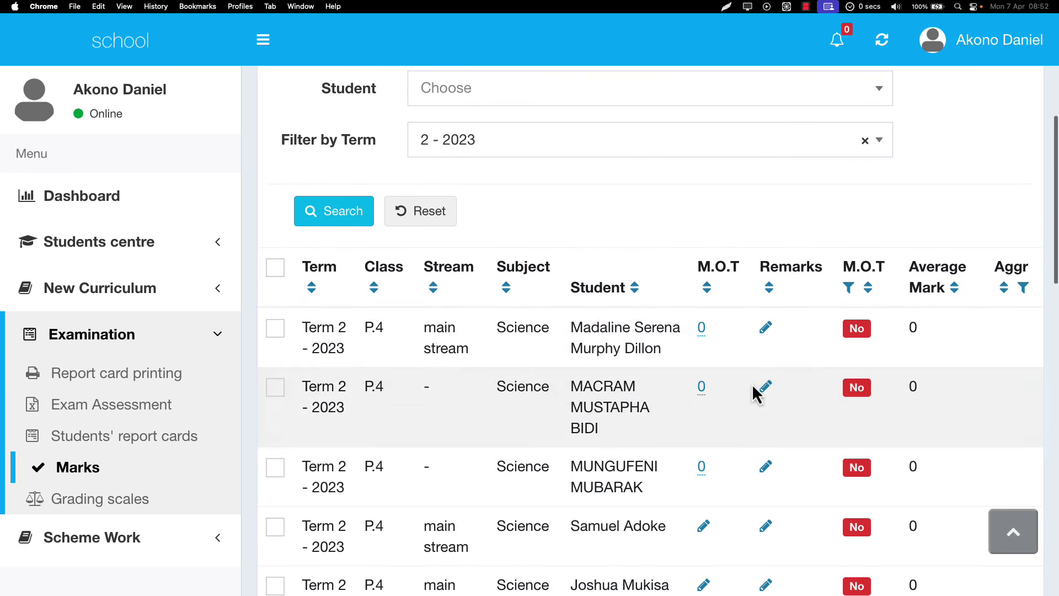
{"action": "left_click", "coordinate": [702, 331]}
{"action": "type", "text": "\\"}
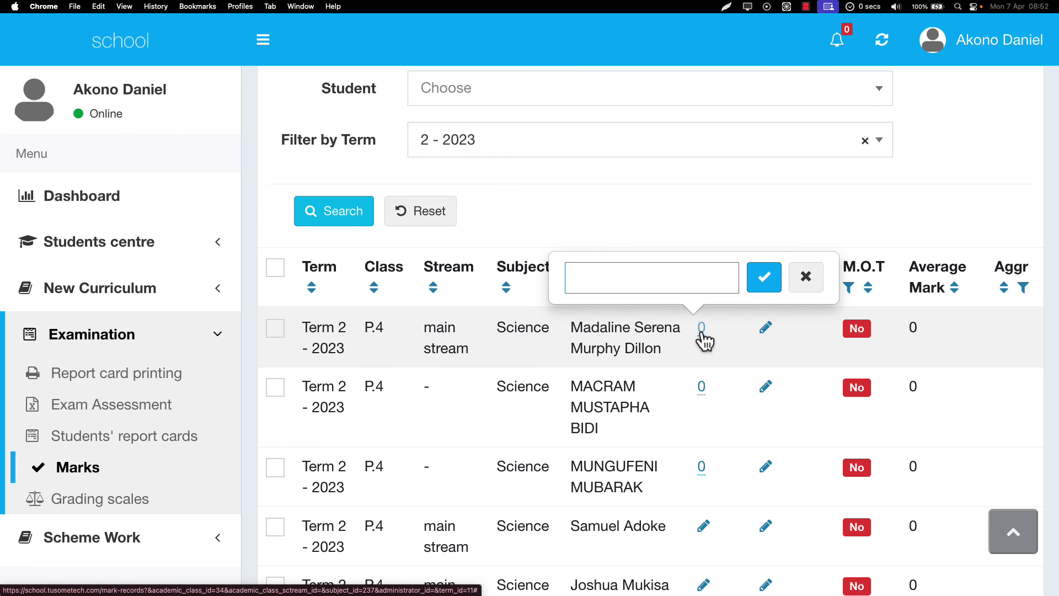
{"action": "left_click", "coordinate": [766, 281]}
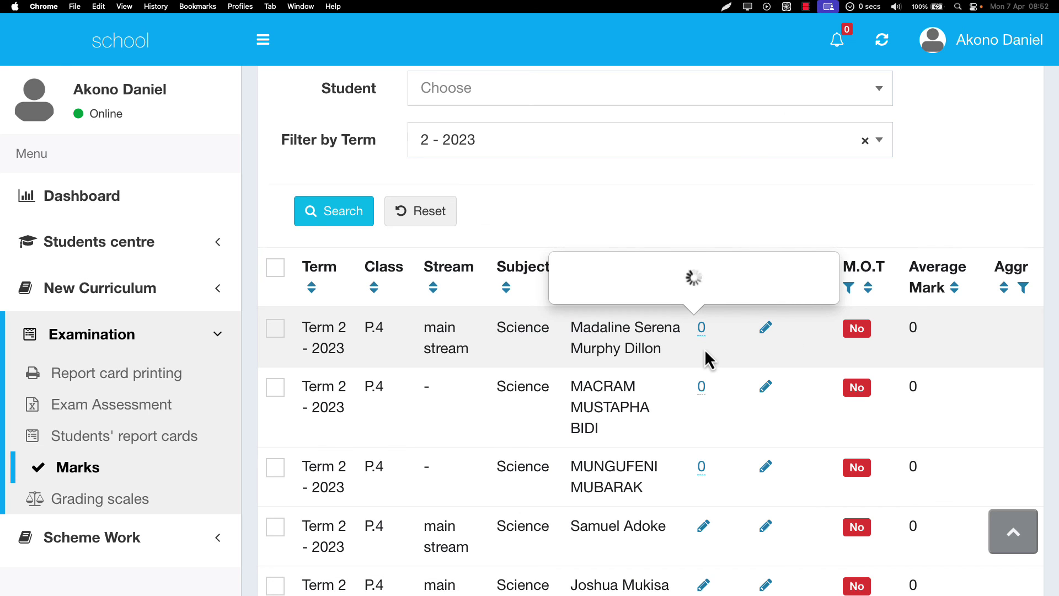
Set the second student's M.O.T mark to 75 and save it
{"action": "left_click", "coordinate": [702, 386]}
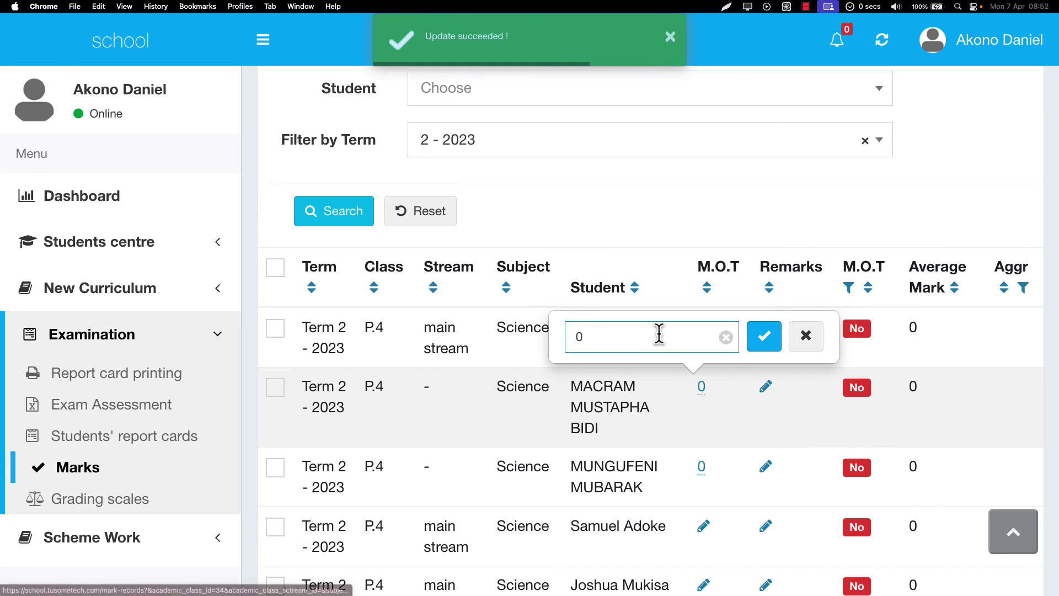
{"action": "key", "text": "BackSpace"}
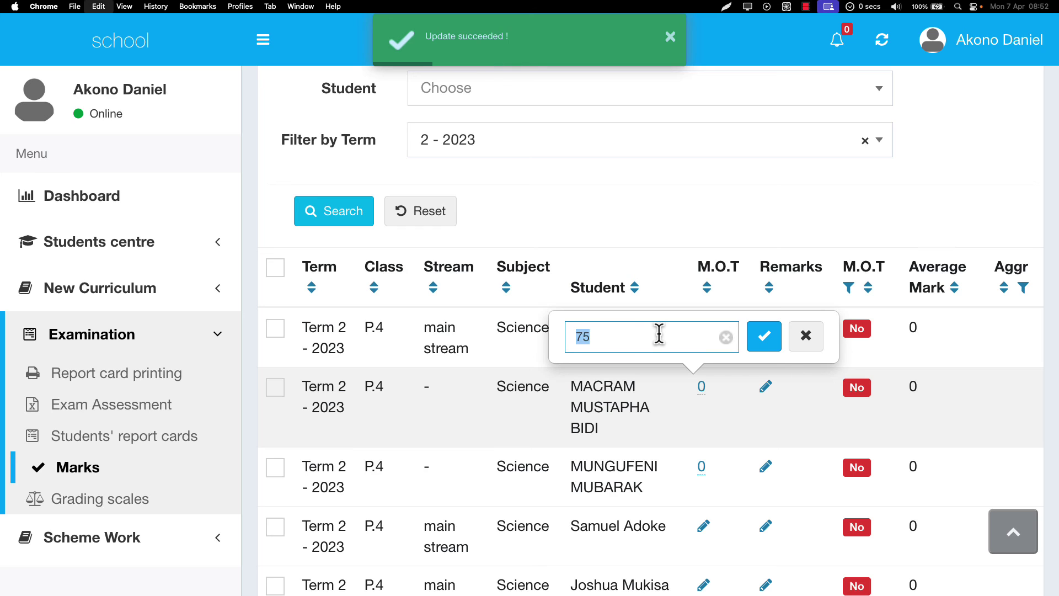
{"action": "key", "text": "Return"}
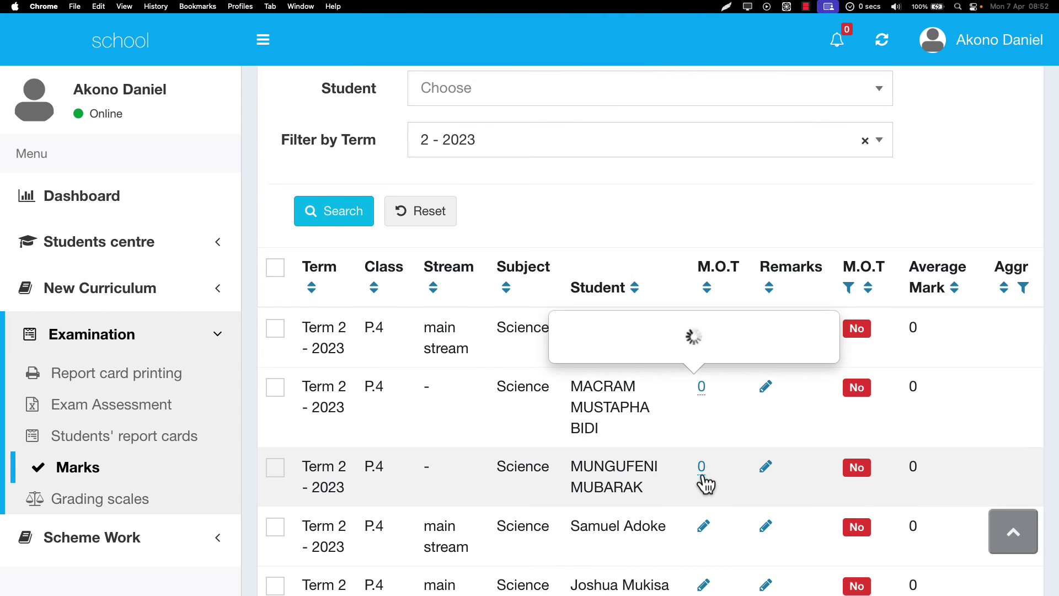
Set the third student's M.O.T mark to 71 in the P.4 Science list and save it
{"action": "left_click", "coordinate": [702, 472]}
{"action": "key", "text": "BackSpace"}
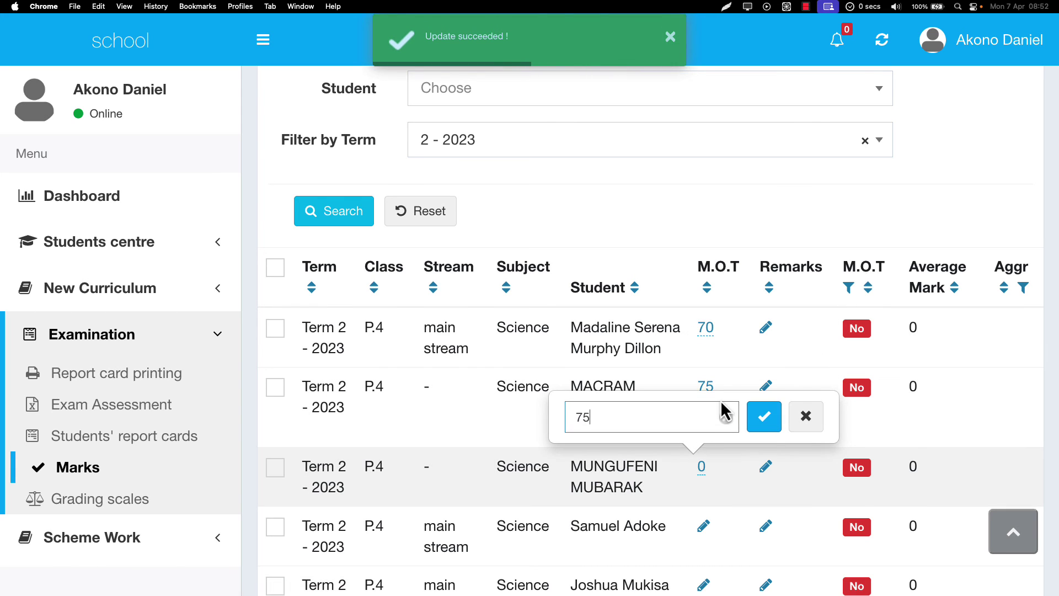
{"action": "type", "text": "71"}
{"action": "key", "text": "Return"}
Enter 53 as the fourth student's M.O.T mark and save it
{"action": "scroll", "coordinate": [739, 375], "scroll_direction": "down", "scroll_amount": 3}
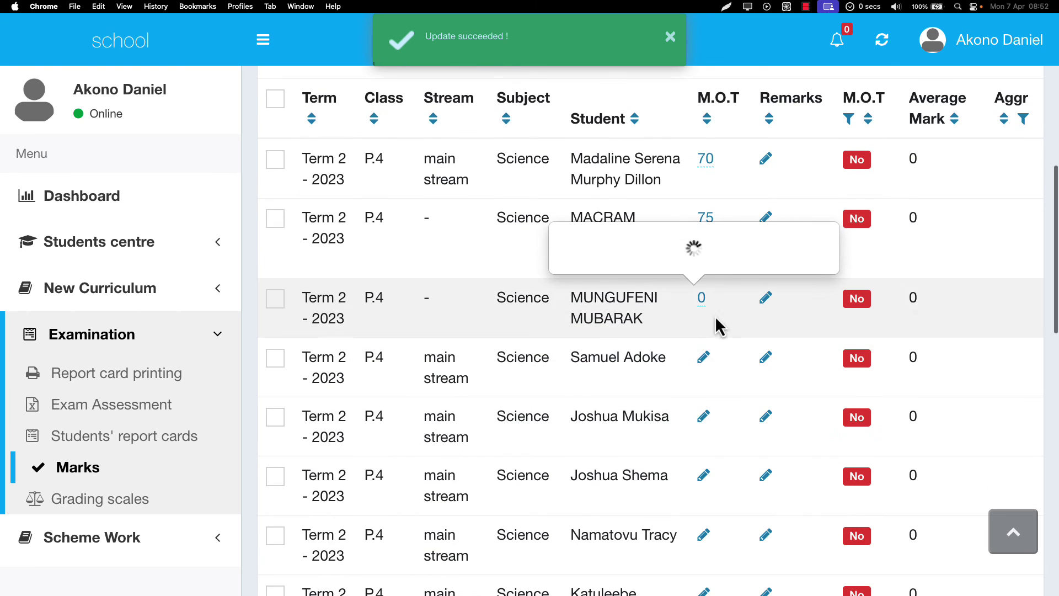
{"action": "left_click", "coordinate": [704, 358]}
{"action": "type", "text": "75"}
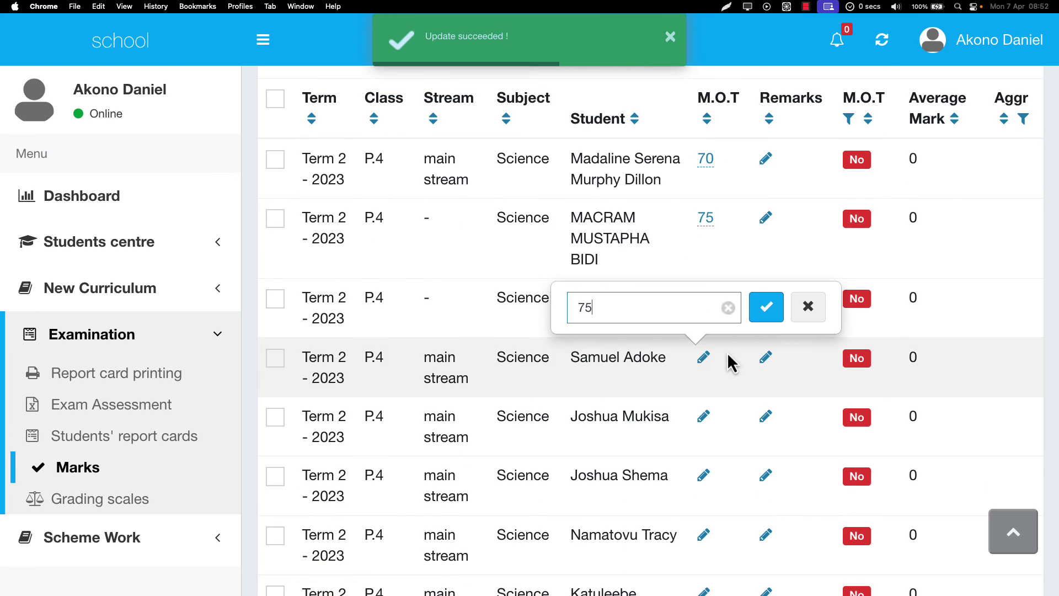
{"action": "key", "text": "BackSpace"}
{"action": "key", "text": "BackSpace"}
{"action": "type", "text": "14"}
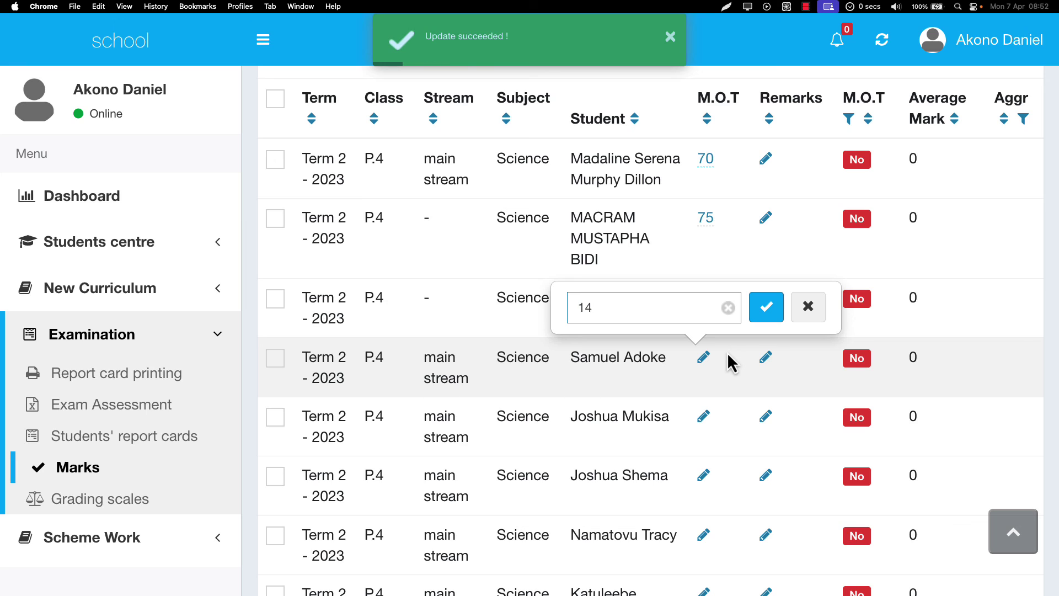
{"action": "key", "text": "BackSpace"}
{"action": "key", "text": "BackSpace"}
{"action": "type", "text": "53"}
{"action": "key", "text": "Return"}
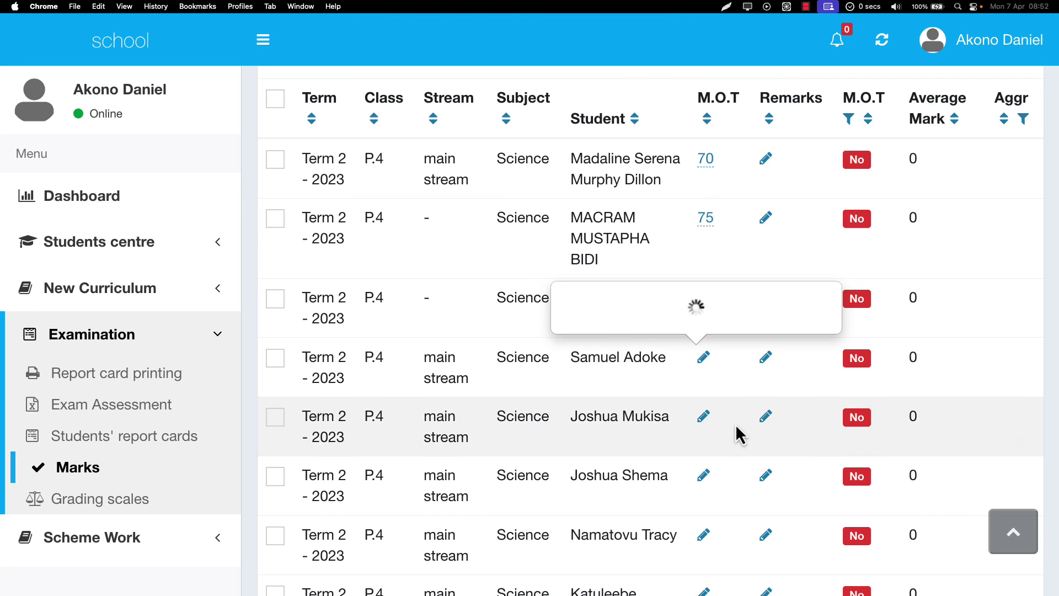
Enter and save M.O.T marks of 90 for the fifth student and 45 for the sixth
{"action": "left_click", "coordinate": [706, 420]}
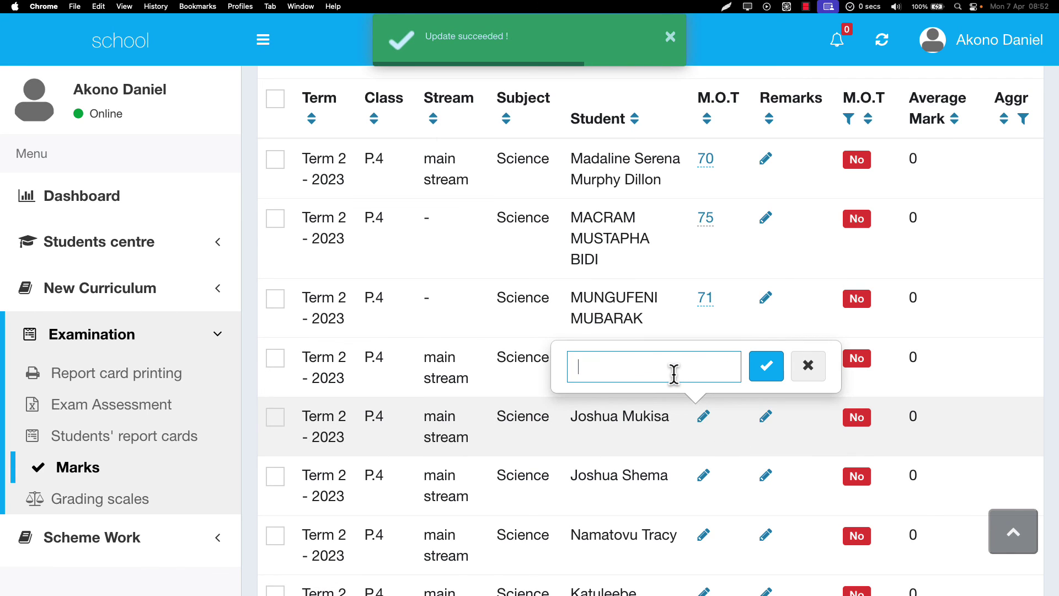
{"action": "type", "text": "90"}
{"action": "key", "text": "Return"}
{"action": "scroll", "coordinate": [745, 472], "scroll_direction": "down", "scroll_amount": 3}
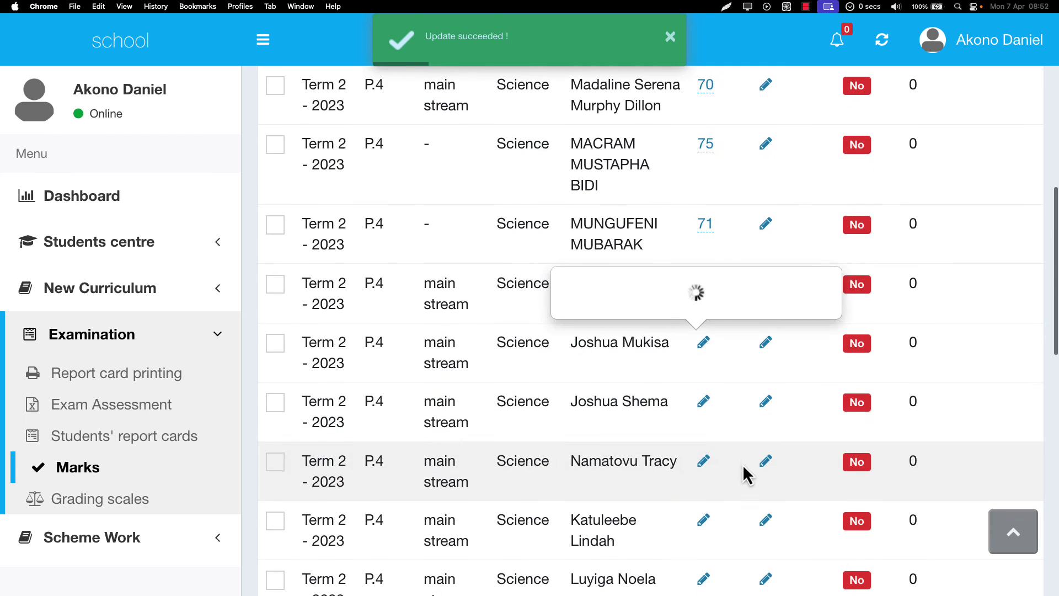
{"action": "left_click", "coordinate": [704, 402]}
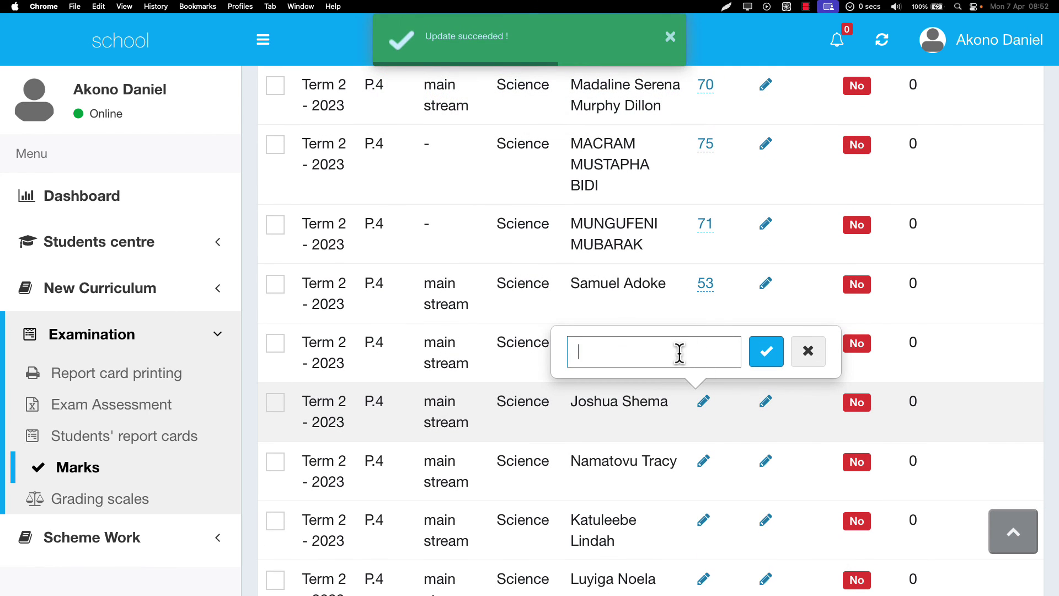
{"action": "type", "text": "455"}
{"action": "key", "text": "BackSpace"}
{"action": "key", "text": "Return"}
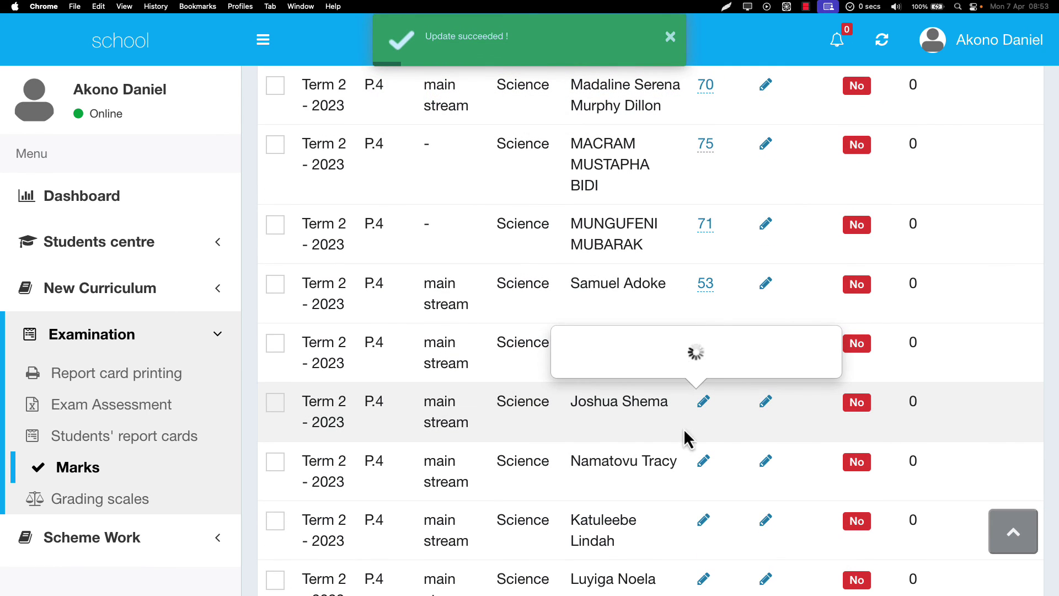
Enter and save M.O.T marks of 80 for the seventh student and 81 for the eighth
{"action": "scroll", "coordinate": [699, 471], "scroll_direction": "down", "scroll_amount": 1}
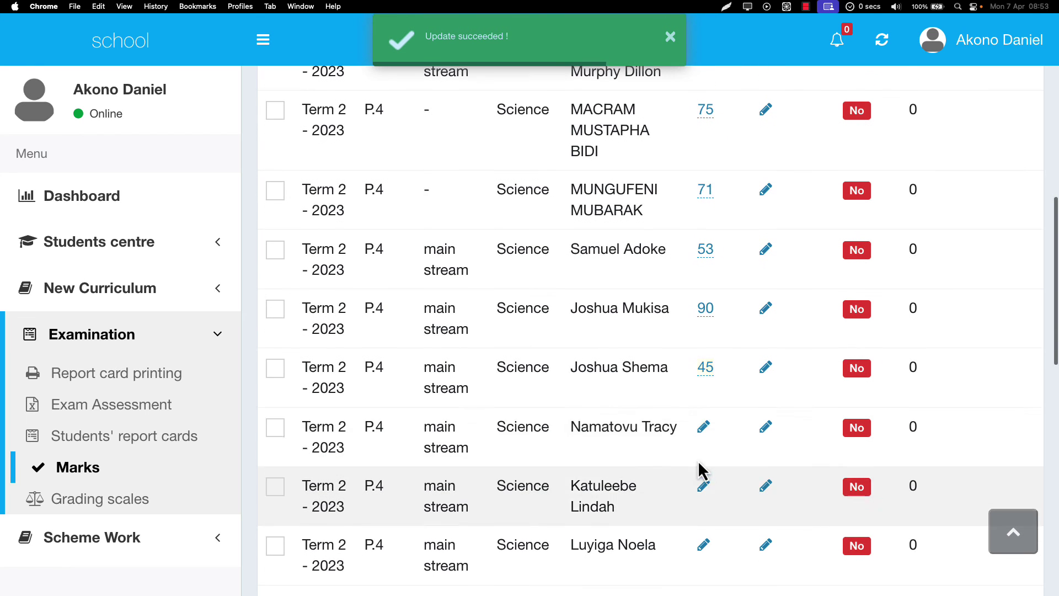
{"action": "left_click", "coordinate": [704, 429]}
{"action": "scroll", "coordinate": [703, 430], "scroll_direction": "down", "scroll_amount": 3}
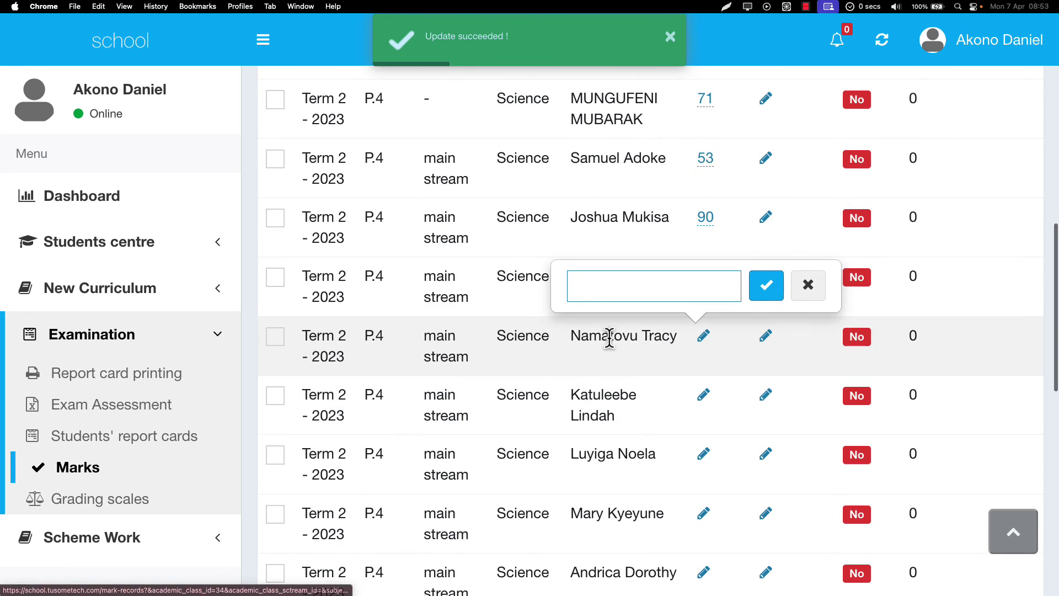
{"action": "type", "text": "80"}
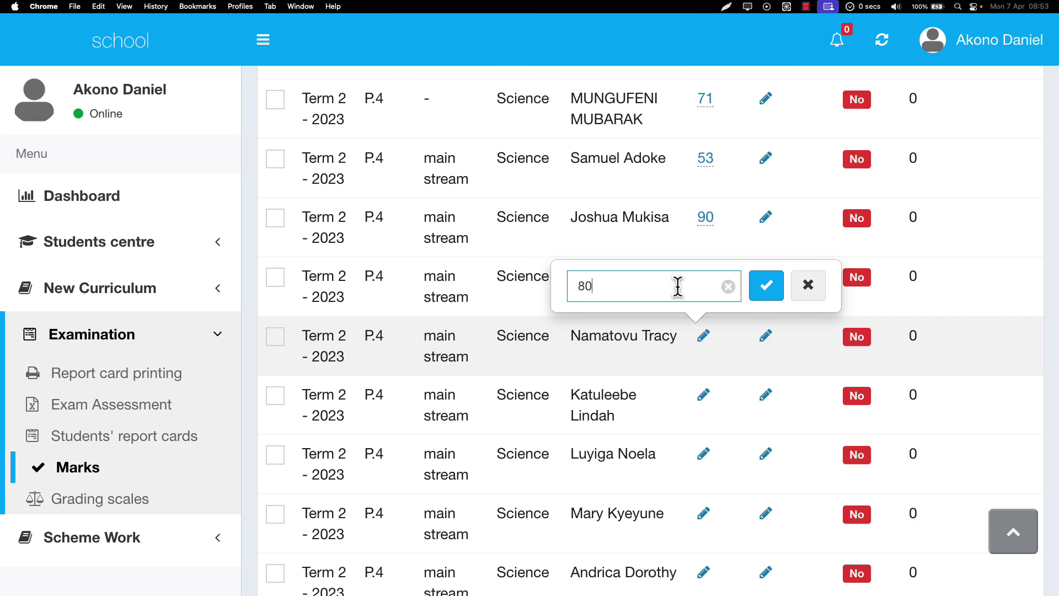
{"action": "key", "text": "Return"}
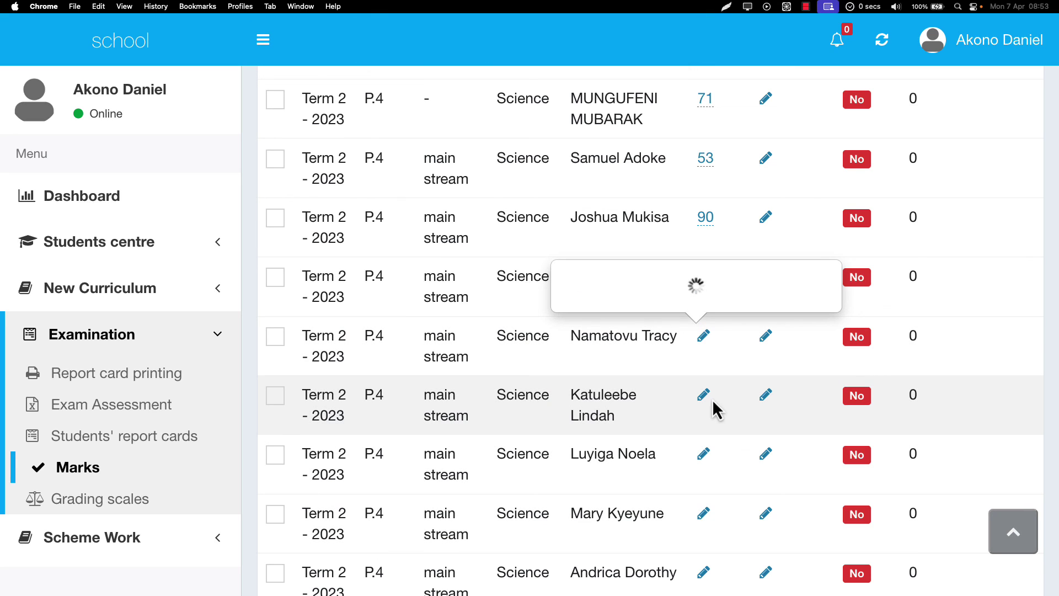
{"action": "left_click", "coordinate": [703, 395]}
{"action": "type", "text": "81"}
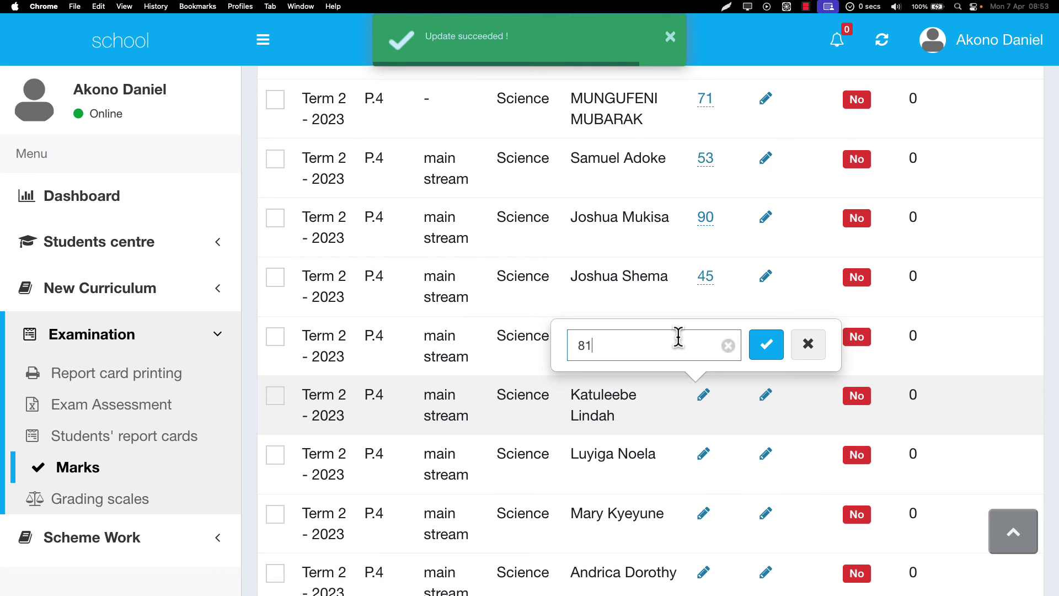
{"action": "key", "text": "Return"}
Enter and save M.O.T marks of 12 for the ninth student and 42 for the tenth
{"action": "left_click", "coordinate": [703, 454]}
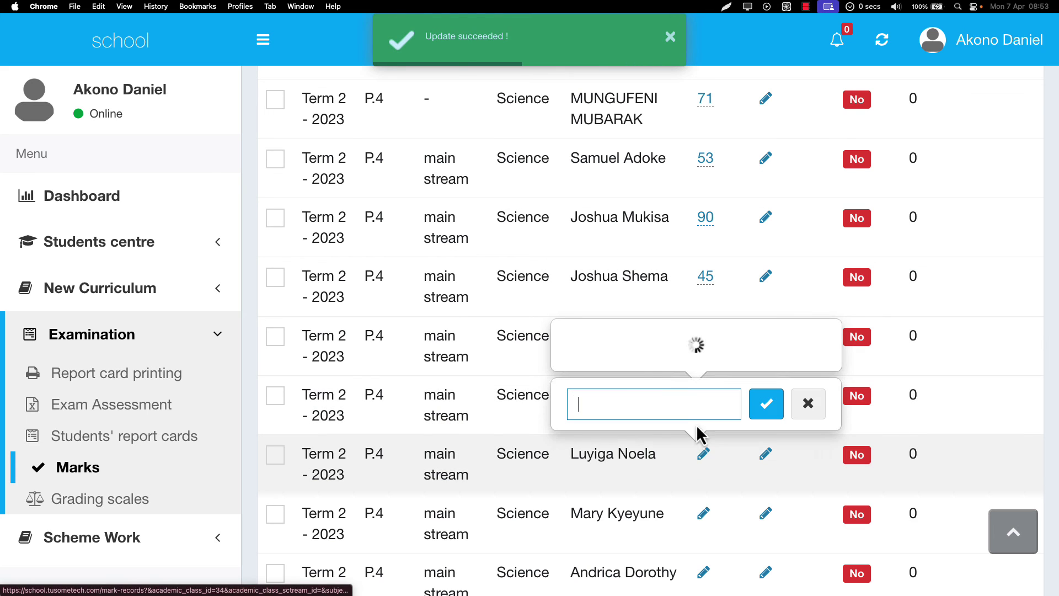
{"action": "key", "text": "Return"}
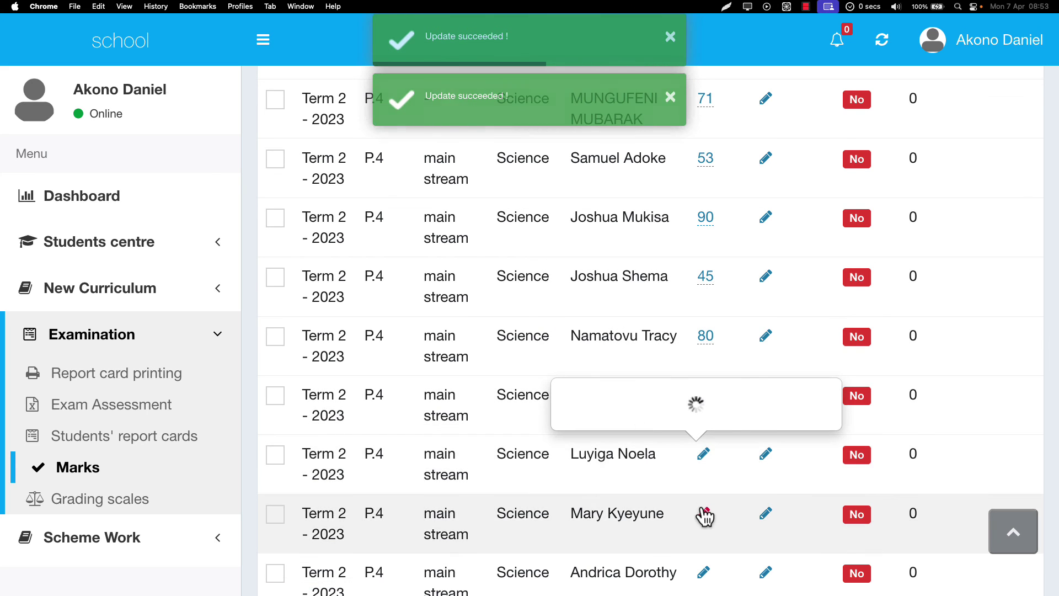
{"action": "left_click", "coordinate": [703, 513]}
{"action": "type", "text": "42"}
{"action": "key", "text": "Return"}
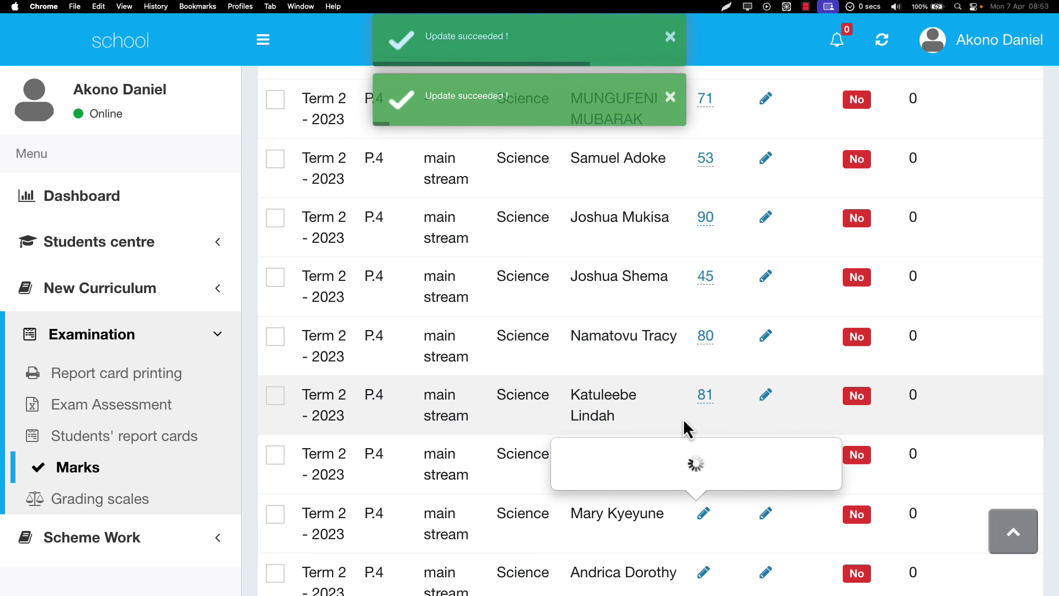
Enter 56 as the eleventh student's M.O.T mark and save it
{"action": "scroll", "coordinate": [696, 510], "scroll_direction": "down", "scroll_amount": 2}
{"action": "left_click", "coordinate": [704, 459]}
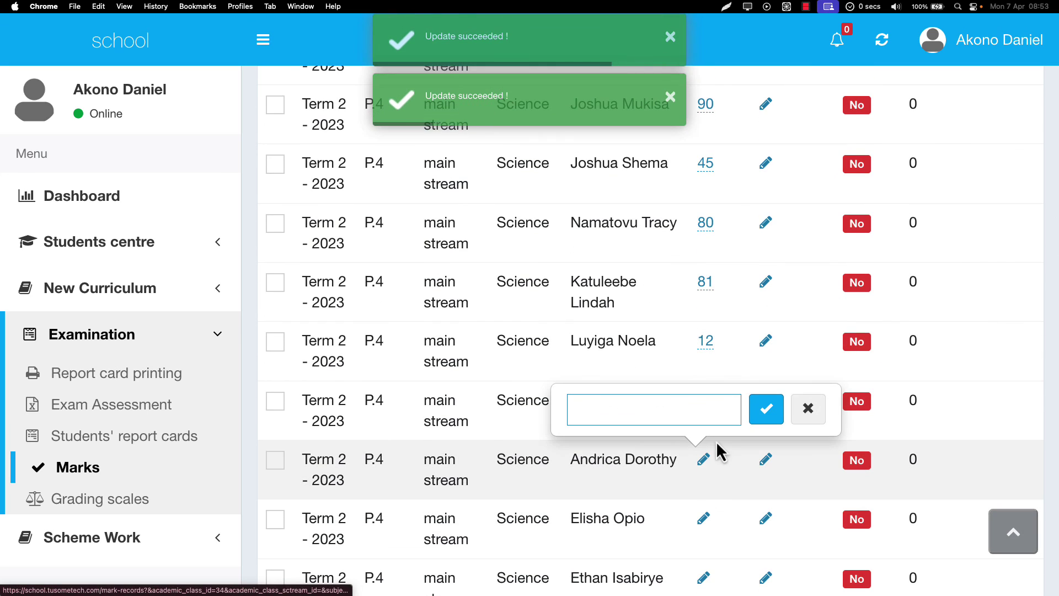
{"action": "type", "text": "56"}
{"action": "key", "text": "Return"}
Leave the twelfth student blank and save M.O.T marks of 5 for the thirteenth student and 10 for the fourteenth
{"action": "scroll", "coordinate": [713, 450], "scroll_direction": "down", "scroll_amount": 2}
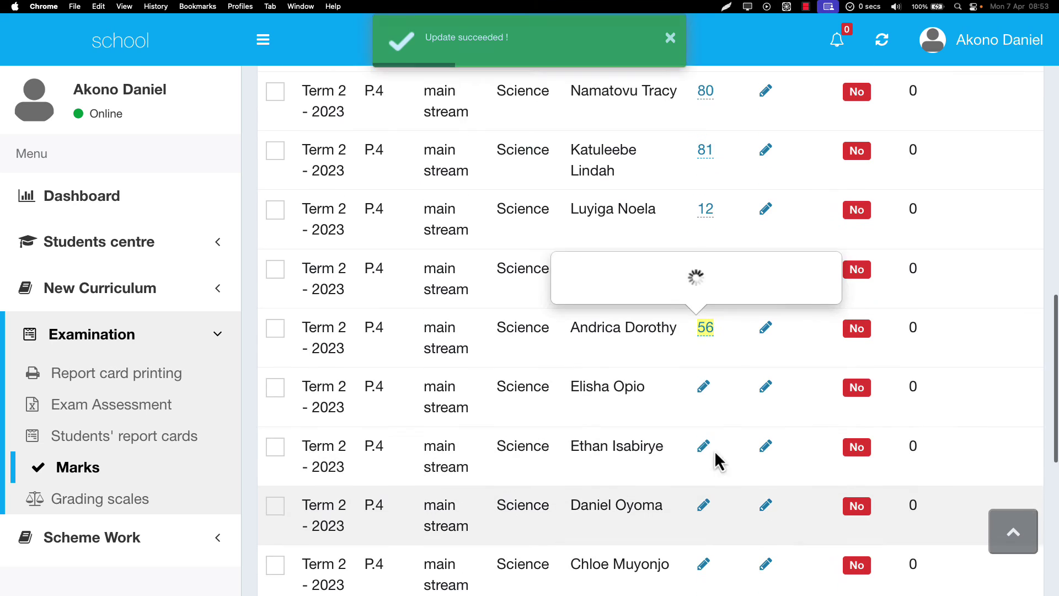
{"action": "left_click", "coordinate": [706, 448]}
{"action": "type", "text": "6"}
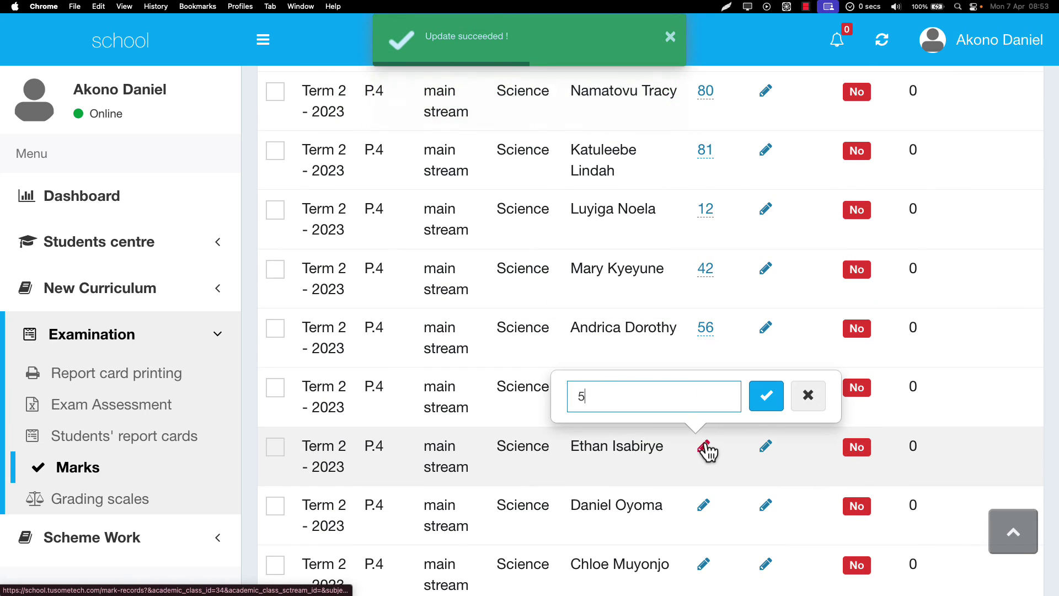
{"action": "key", "text": "Return"}
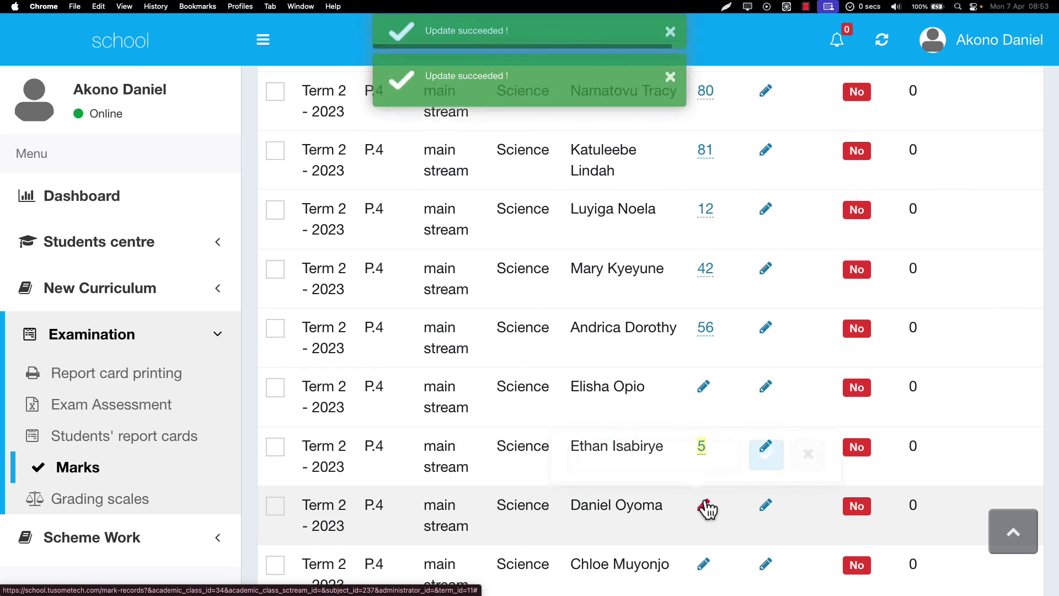
{"action": "left_click", "coordinate": [706, 505]}
{"action": "type", "text": "10"}
{"action": "key", "text": "Return"}
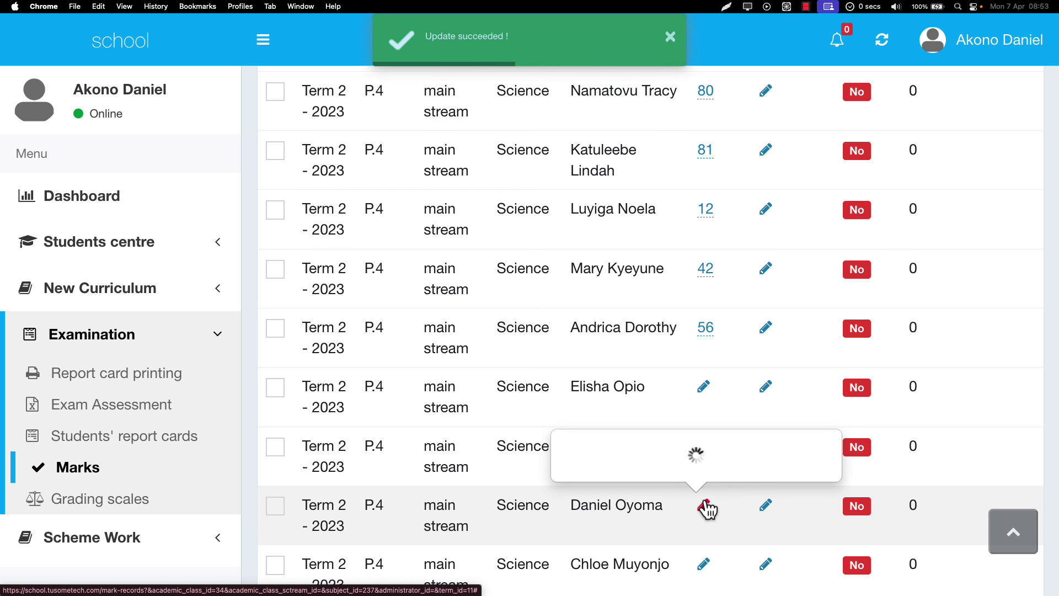
Enter 122 as the fifteenth student's M.O.T mark and save it
{"action": "left_click", "coordinate": [704, 564]}
{"action": "scroll", "coordinate": [705, 566], "scroll_direction": "down", "scroll_amount": 4}
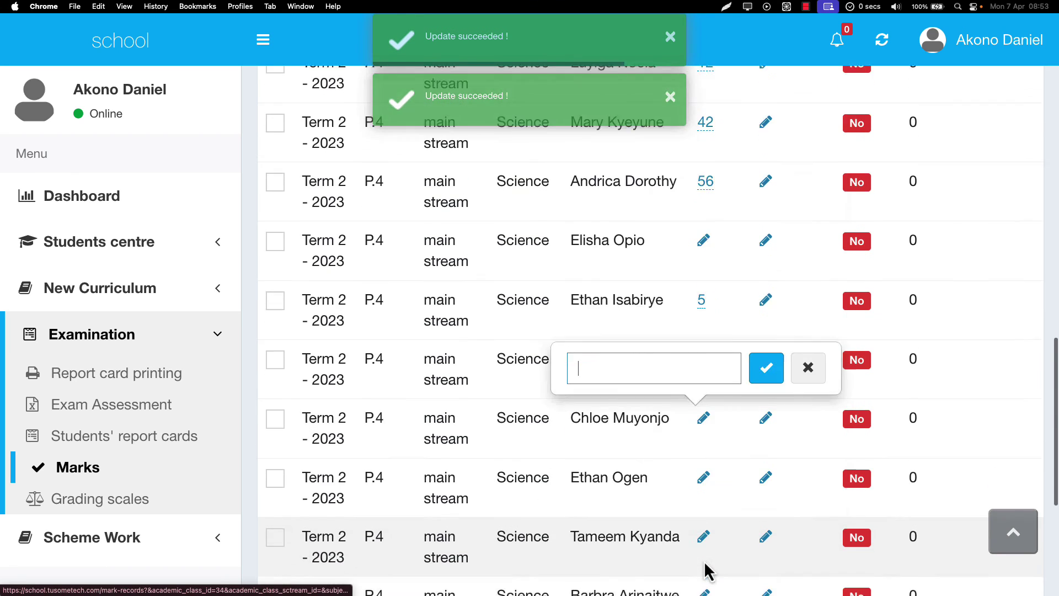
{"action": "scroll", "coordinate": [699, 409], "scroll_direction": "down", "scroll_amount": 4}
{"action": "type", "text": "122"}
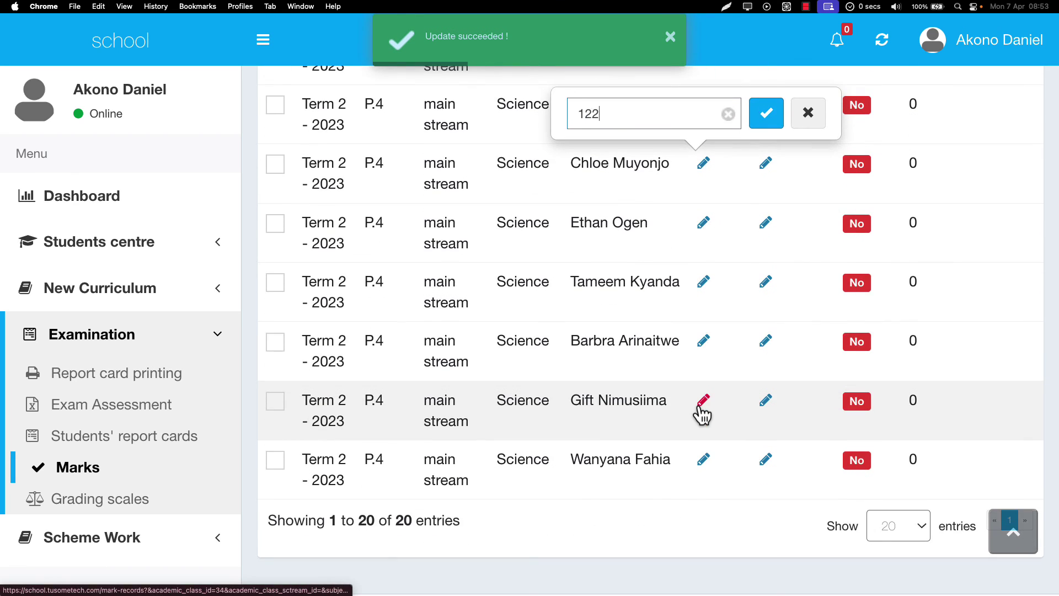
{"action": "key", "text": "Return"}
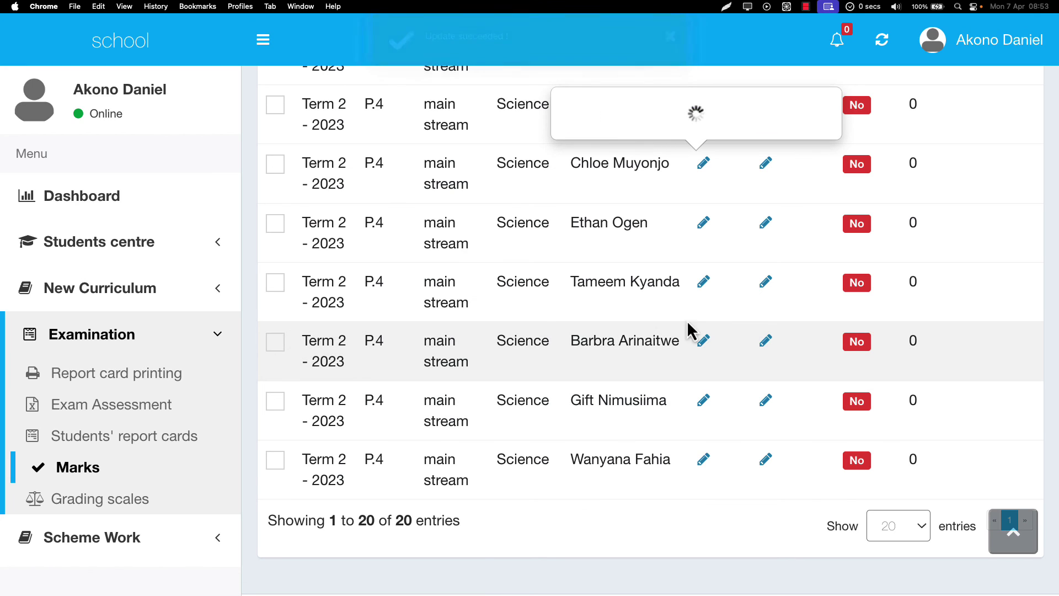
Correct the fifteenth student's M.O.T mark to 45 and save it
{"action": "left_click", "coordinate": [706, 168]}
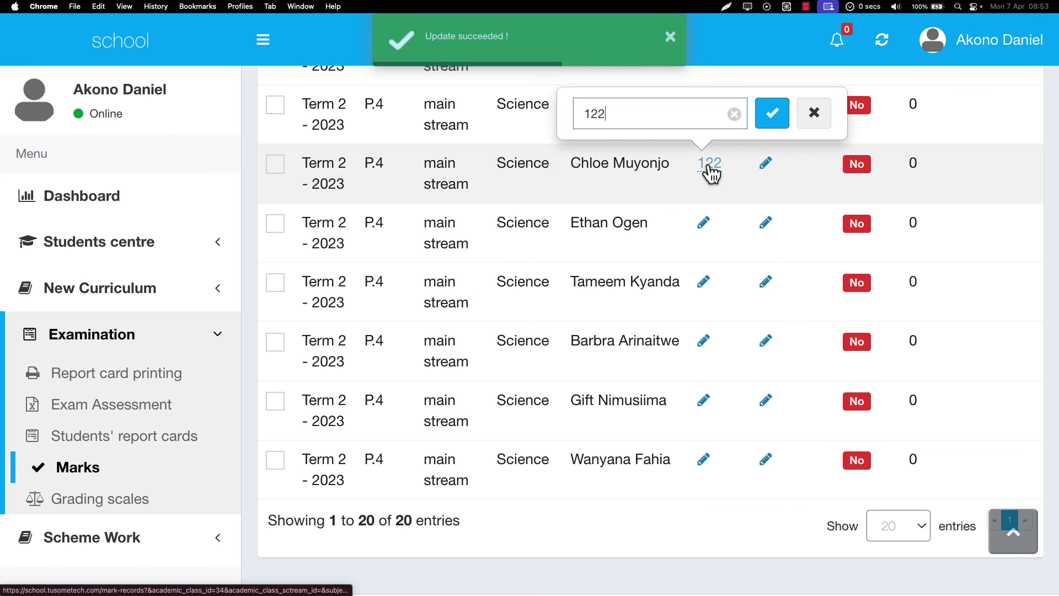
{"action": "key", "text": "super+q"}
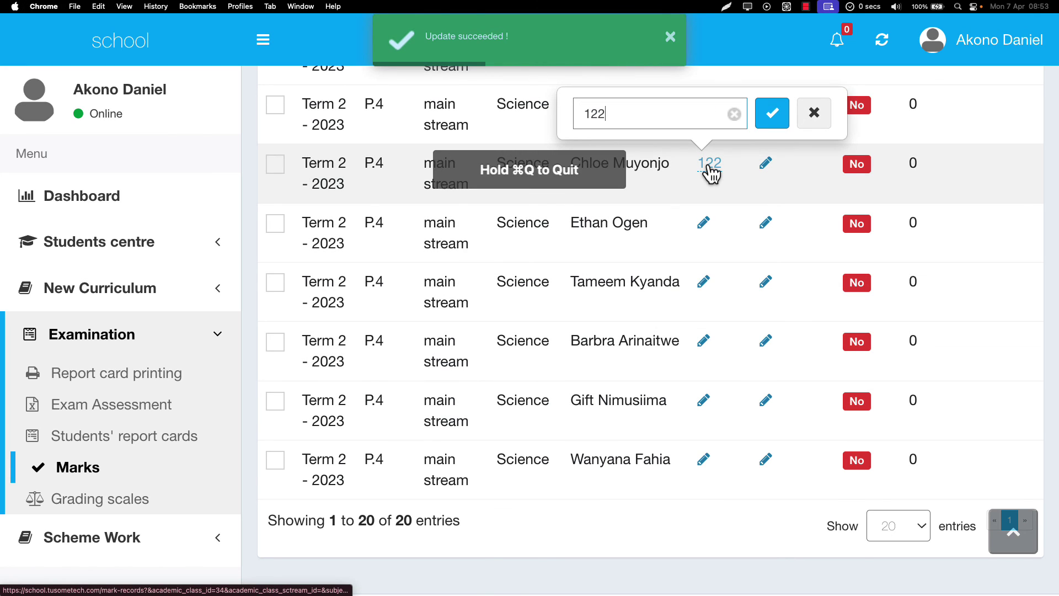
{"action": "double_click", "coordinate": [590, 112]}
{"action": "type", "text": "45"}
{"action": "key", "text": "Return"}
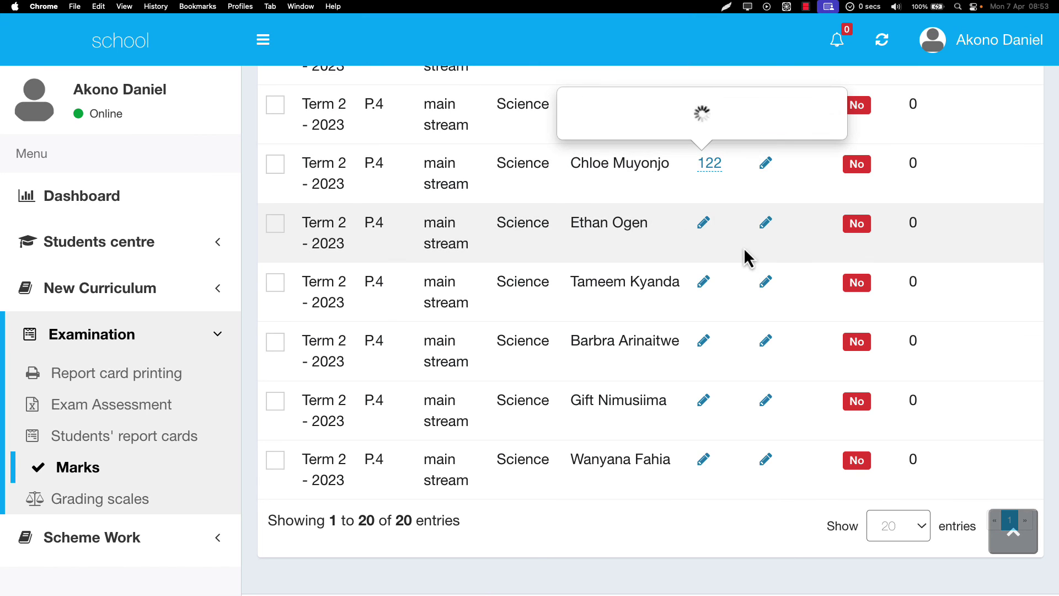
Enter 64 as the seventeenth student's M.O.T mark and save it
{"action": "left_click", "coordinate": [705, 283]}
{"action": "type", "text": "4"}
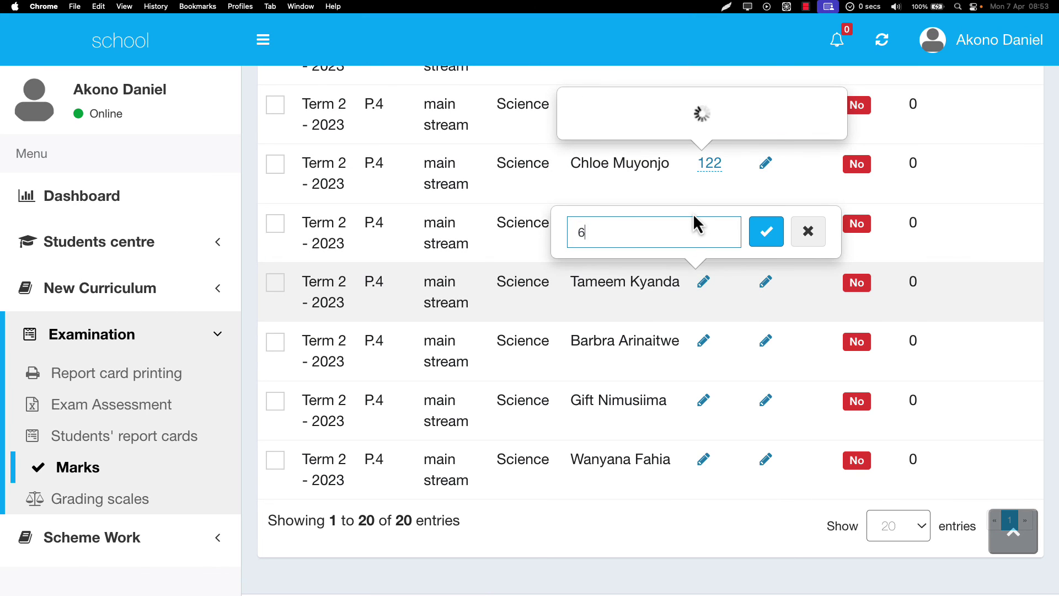
{"action": "key", "text": "Return"}
Save an M.O.T mark of 78 for the skipped sixteenth student and refresh the Marks list
{"action": "scroll", "coordinate": [704, 337], "scroll_direction": "up", "scroll_amount": 5}
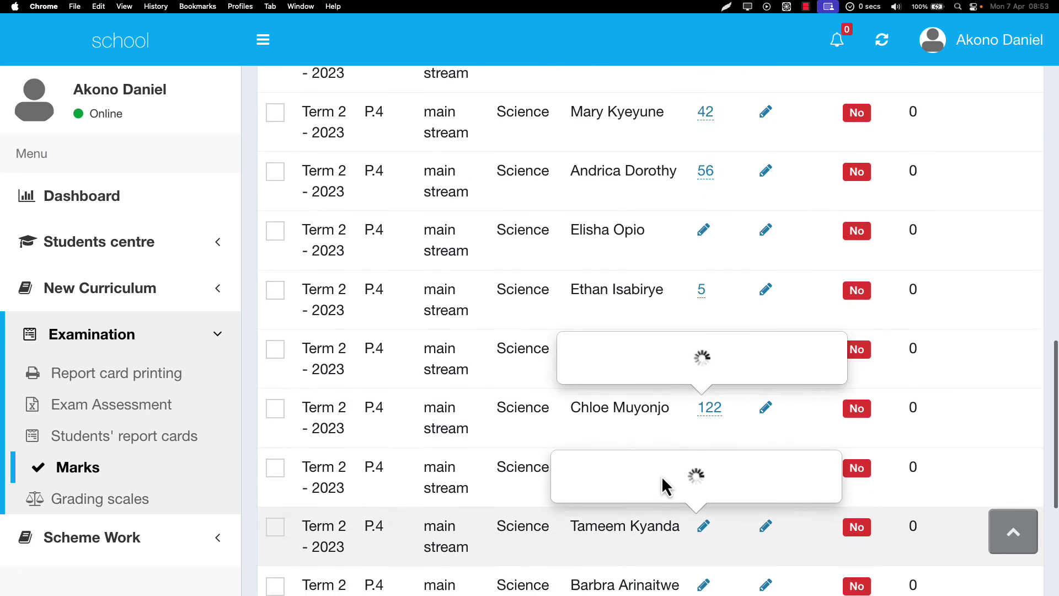
{"action": "scroll", "coordinate": [660, 485], "scroll_direction": "down", "scroll_amount": 2}
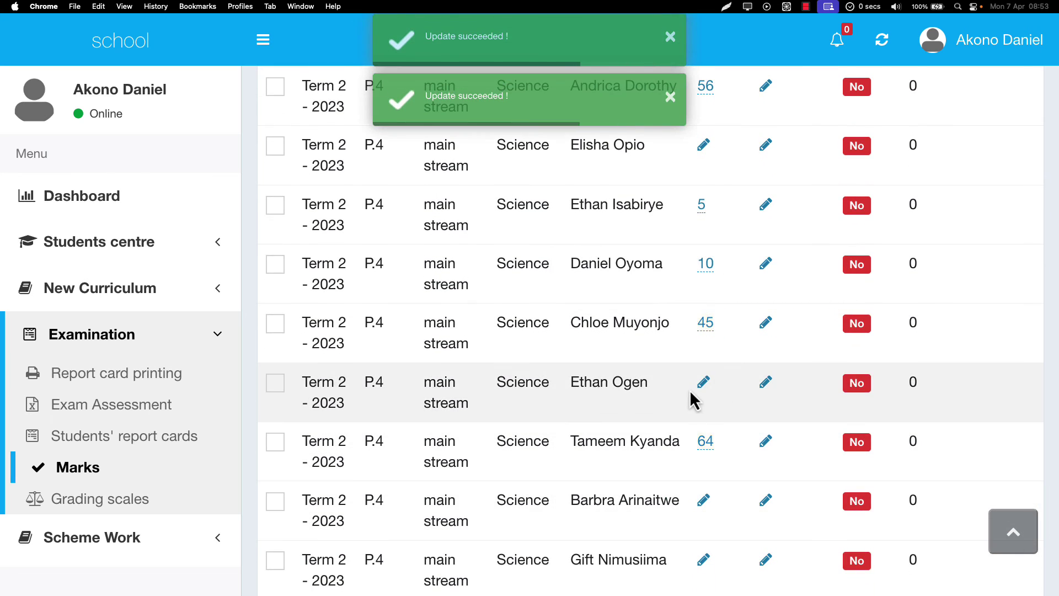
{"action": "left_click", "coordinate": [699, 387]}
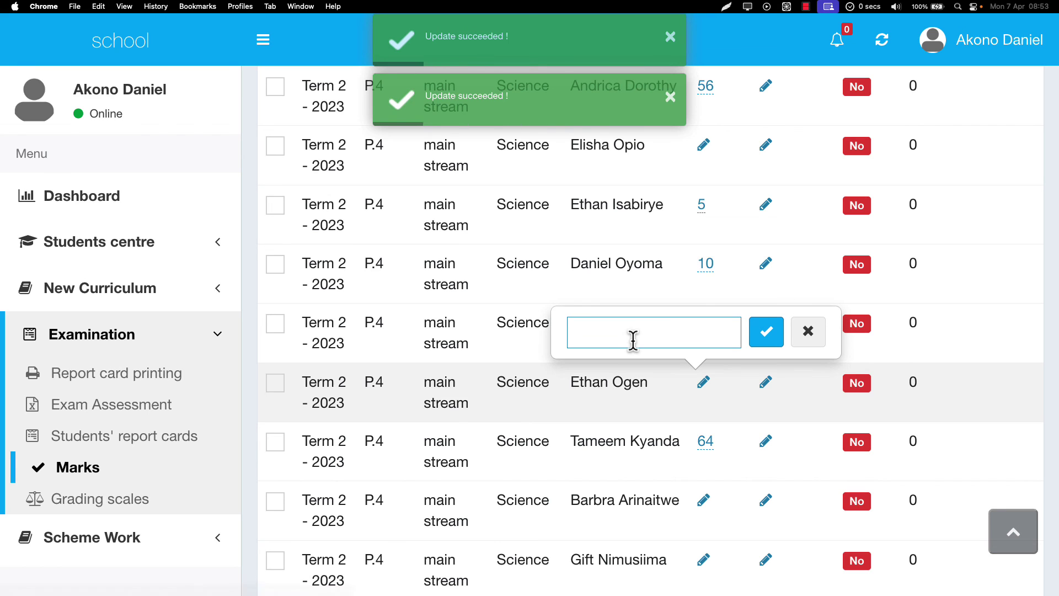
{"action": "type", "text": "78"}
{"action": "key", "text": "Return"}
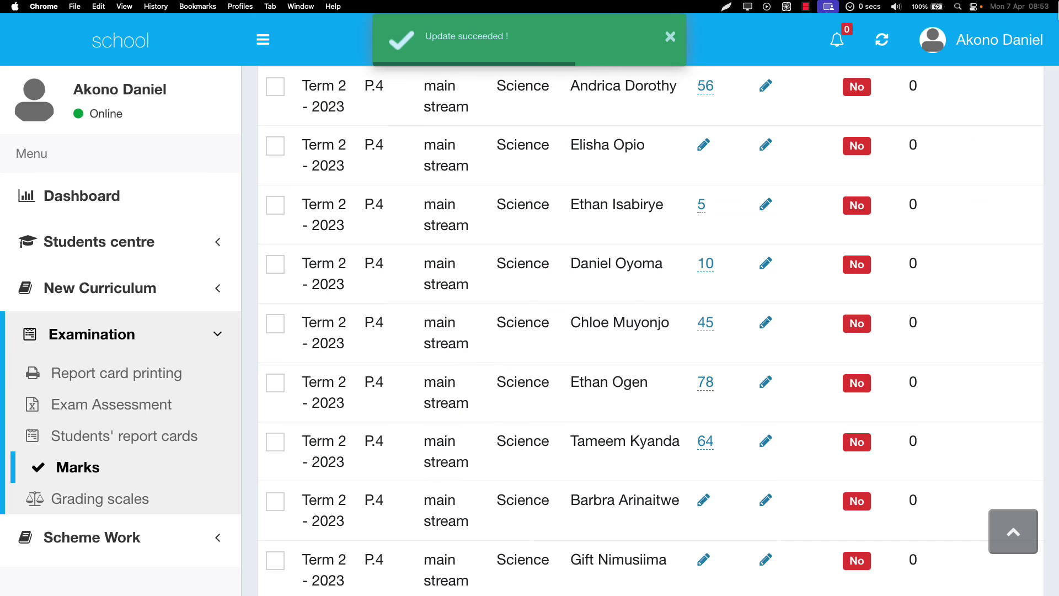
{"action": "scroll", "coordinate": [872, 221], "scroll_direction": "up", "scroll_amount": 4}
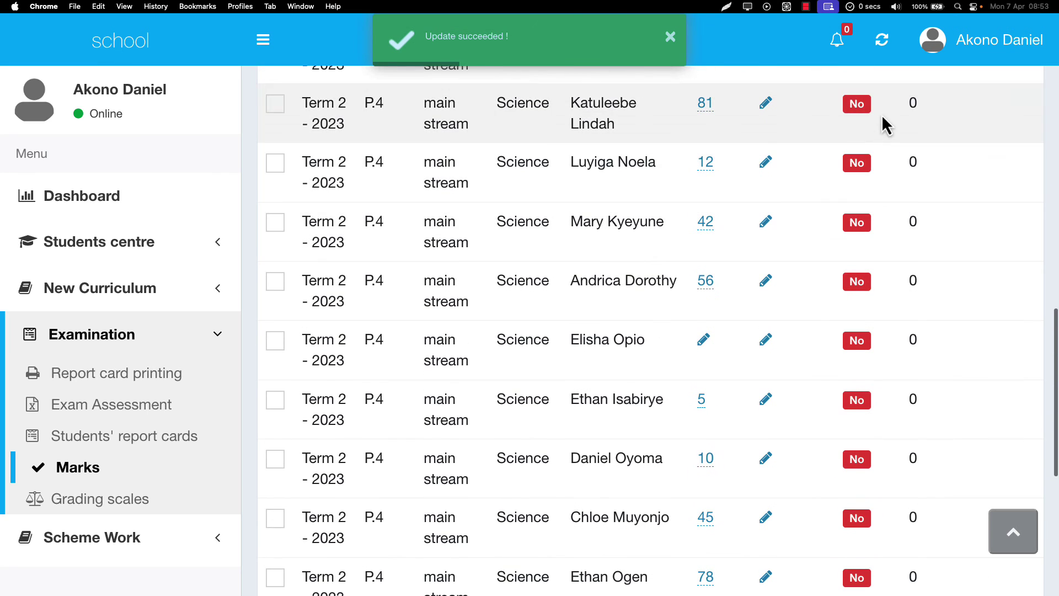
{"action": "left_click", "coordinate": [881, 41]}
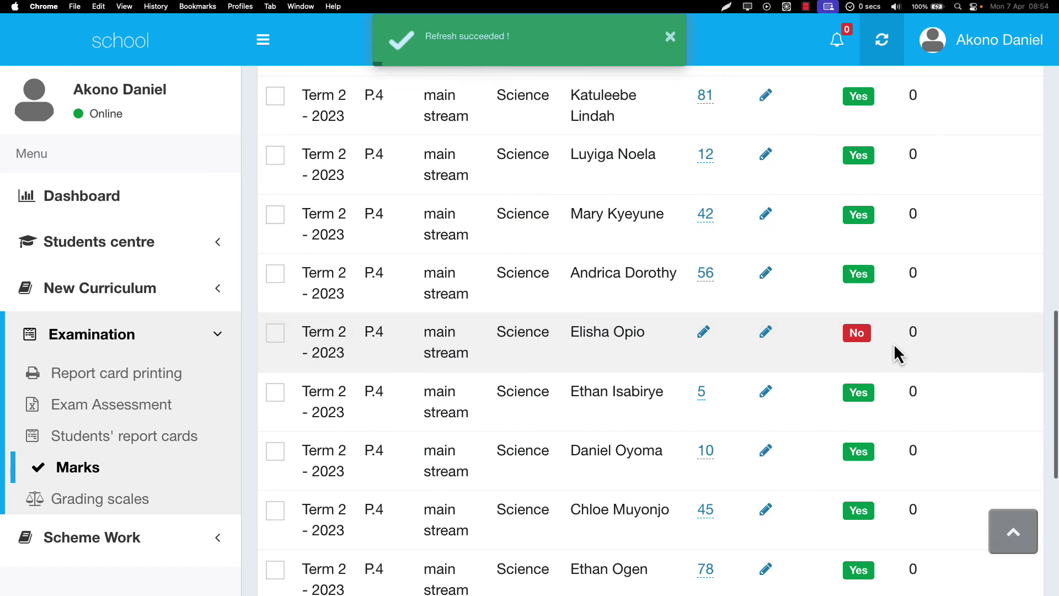
Examine the students' M.O.T marks and submission statuses throughout the P.4 Science Marks list
{"action": "scroll", "coordinate": [898, 353], "scroll_direction": "down", "scroll_amount": 1}
{"action": "scroll", "coordinate": [894, 347], "scroll_direction": "down", "scroll_amount": 8}
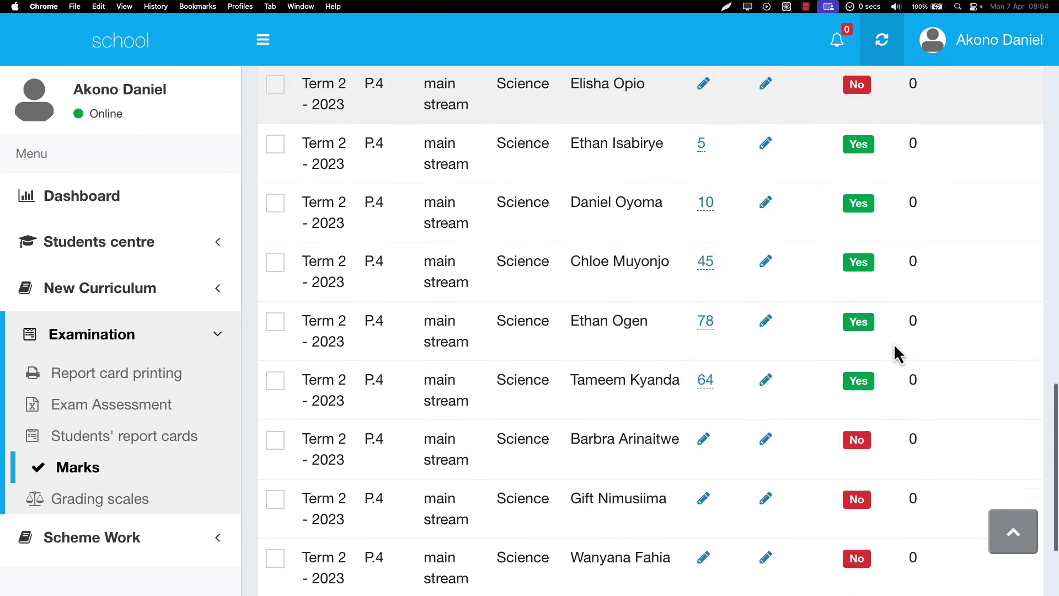
{"action": "scroll", "coordinate": [894, 346], "scroll_direction": "up", "scroll_amount": 2}
{"action": "scroll", "coordinate": [897, 353], "scroll_direction": "up", "scroll_amount": 8}
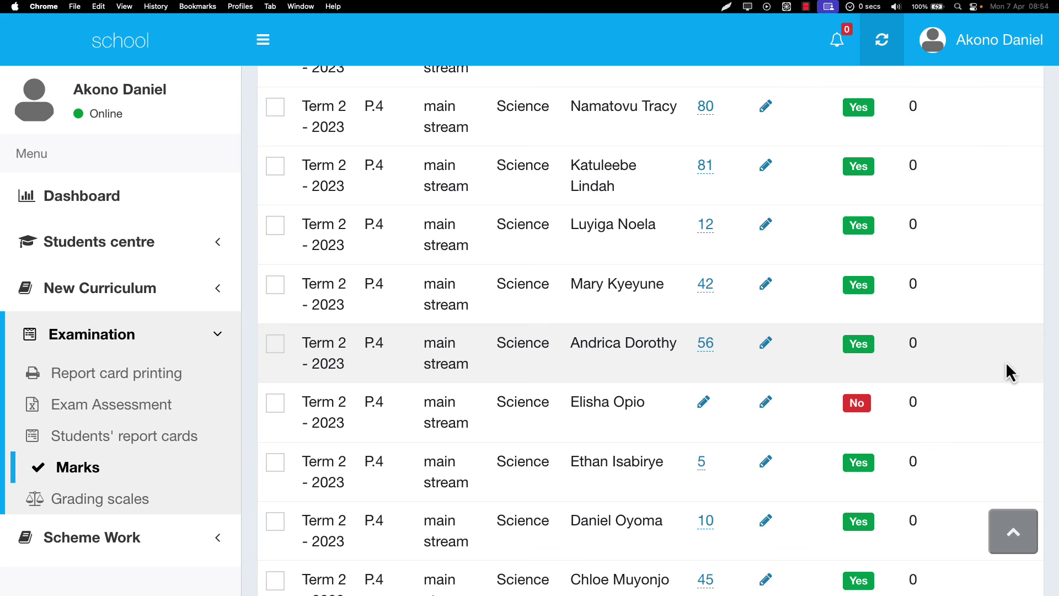
{"action": "scroll", "coordinate": [846, 263], "scroll_direction": "up", "scroll_amount": 12}
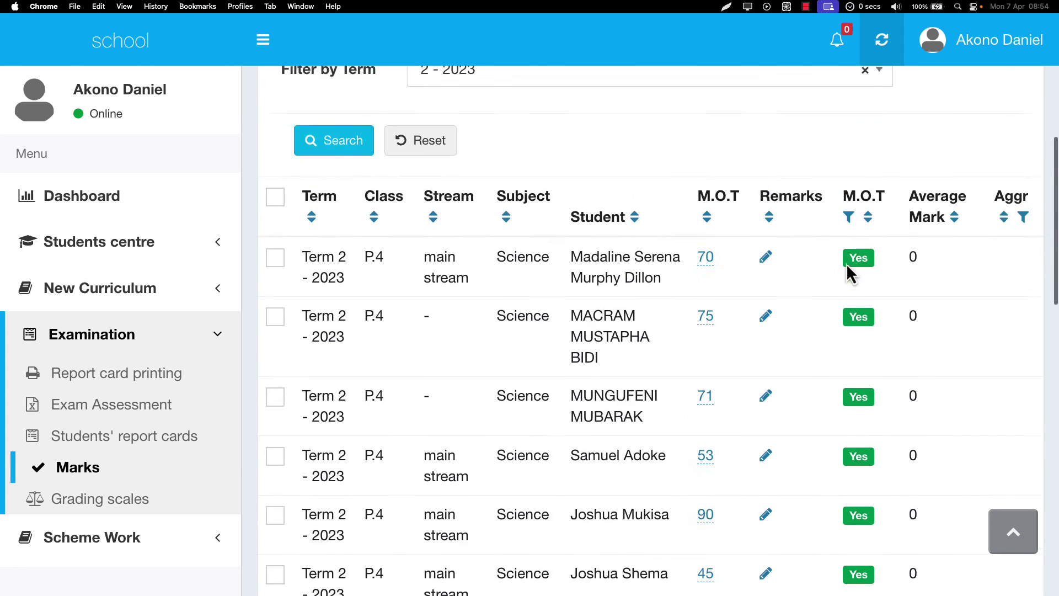
{"action": "scroll", "coordinate": [846, 263], "scroll_direction": "down", "scroll_amount": 4}
{"action": "scroll", "coordinate": [845, 263], "scroll_direction": "up", "scroll_amount": 2}
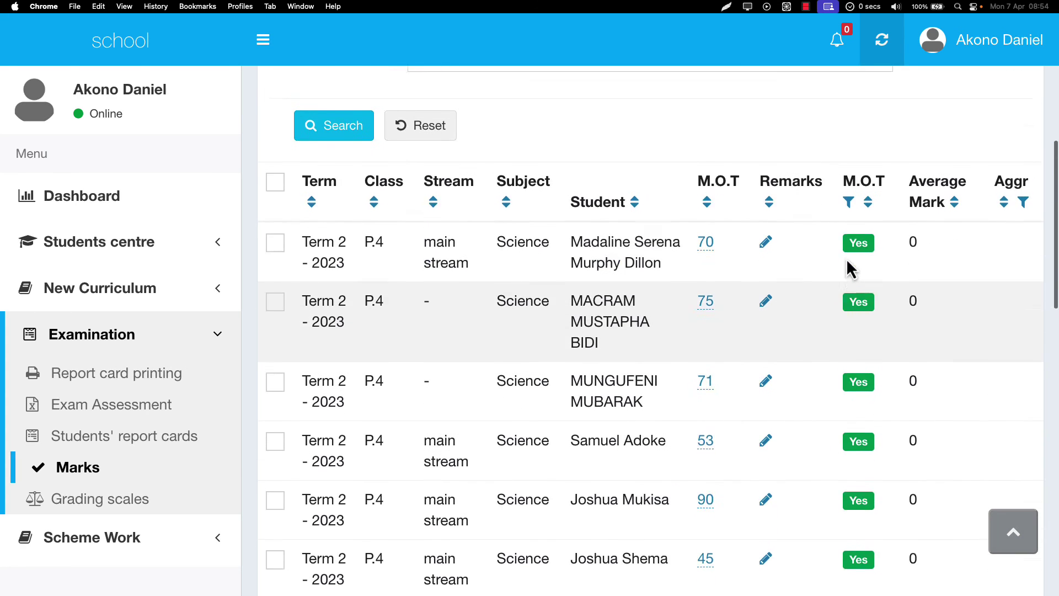
Filter the M.O.T submission column by Not Submitted and review the students with missing marks
{"action": "left_click", "coordinate": [849, 224]}
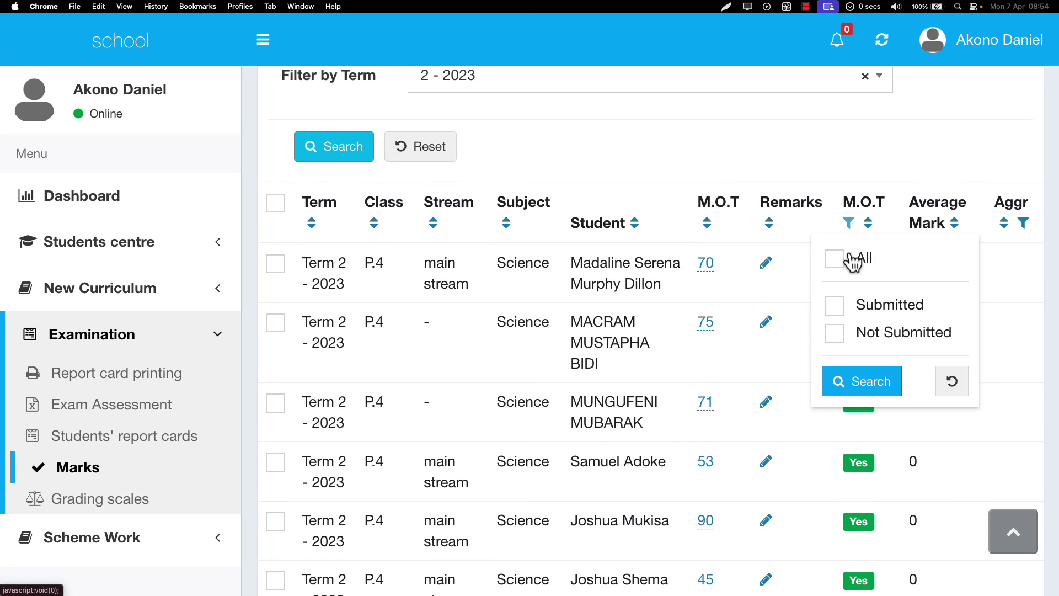
{"action": "left_click", "coordinate": [856, 380]}
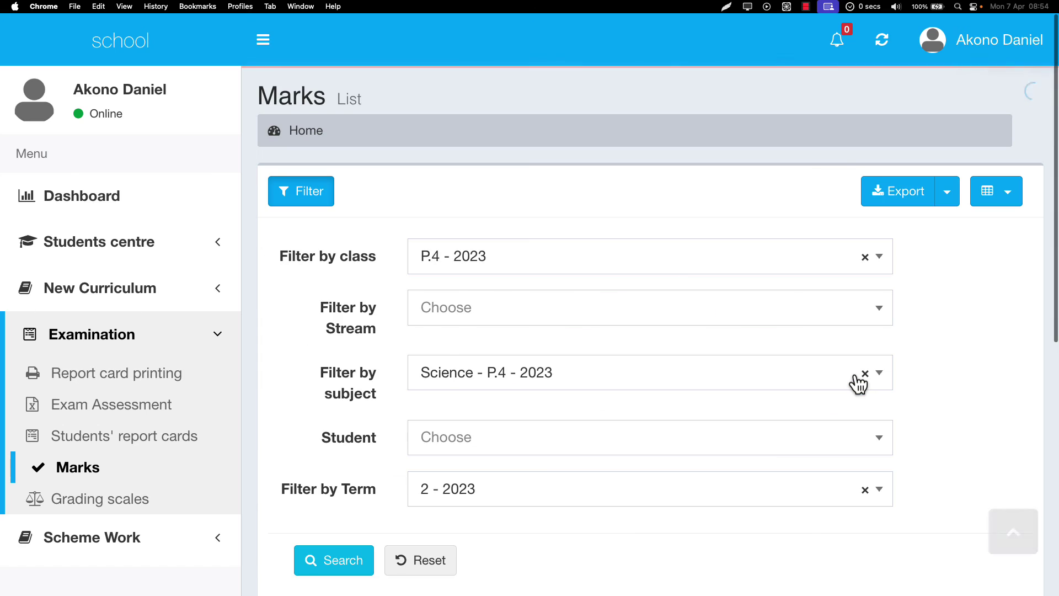
{"action": "scroll", "coordinate": [854, 375], "scroll_direction": "down", "scroll_amount": 8}
{"action": "scroll", "coordinate": [854, 375], "scroll_direction": "up", "scroll_amount": 2}
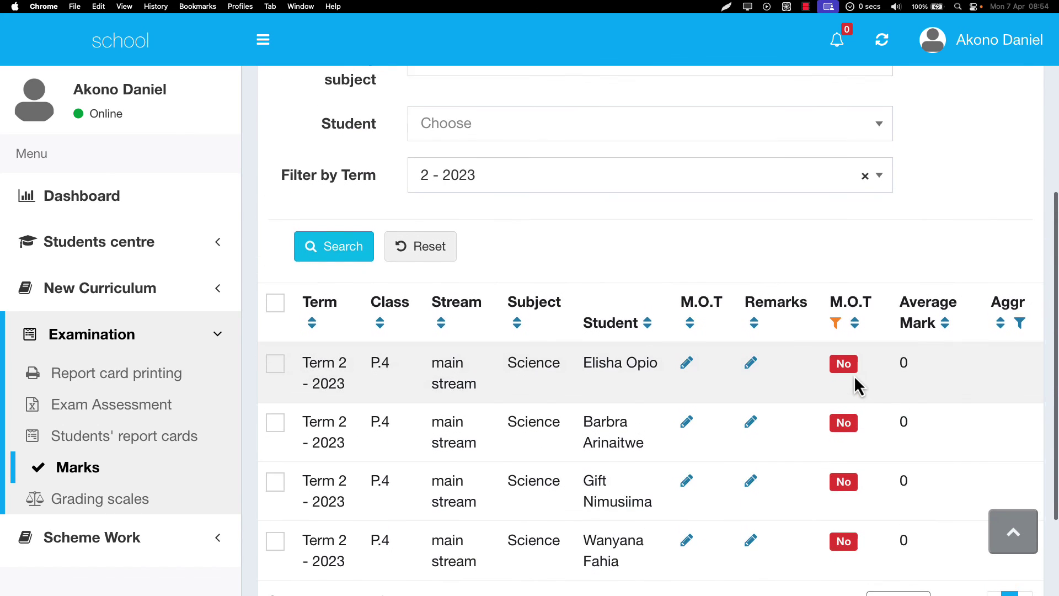
{"action": "scroll", "coordinate": [853, 375], "scroll_direction": "down", "scroll_amount": 1}
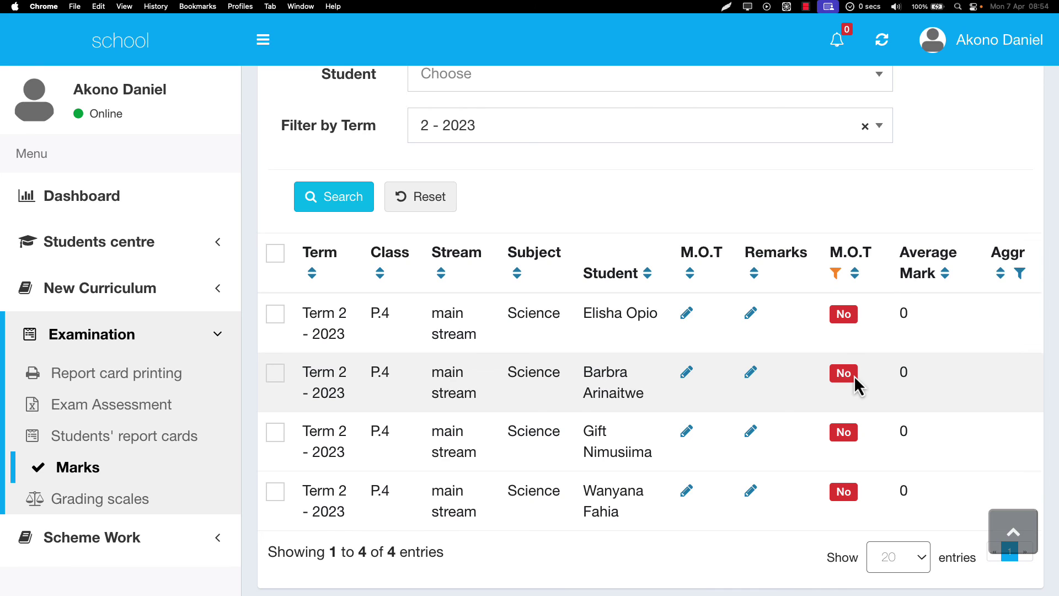
Change the M.O.T submission filter from Not Submitted to Submitted and review the listed students
{"action": "scroll", "coordinate": [772, 309], "scroll_direction": "up", "scroll_amount": 1}
{"action": "left_click", "coordinate": [836, 293]}
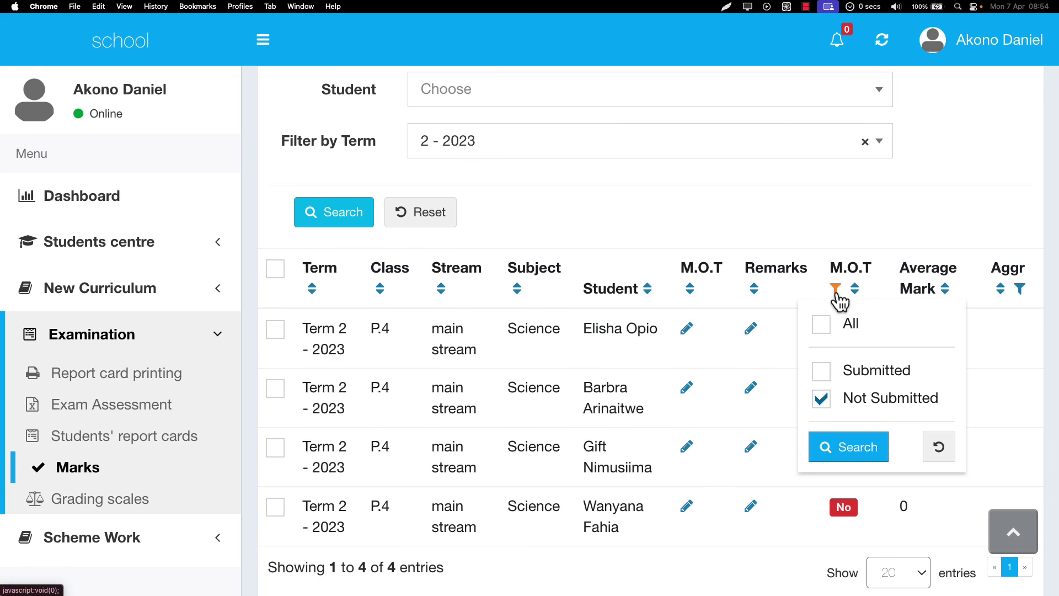
{"action": "left_click", "coordinate": [832, 448]}
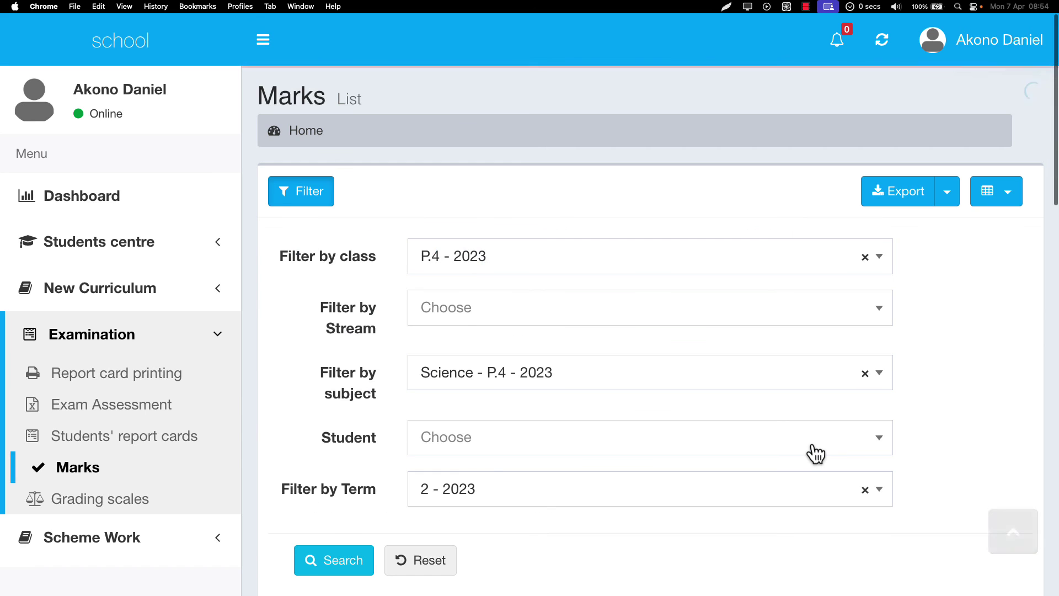
{"action": "scroll", "coordinate": [811, 445], "scroll_direction": "down", "scroll_amount": 15}
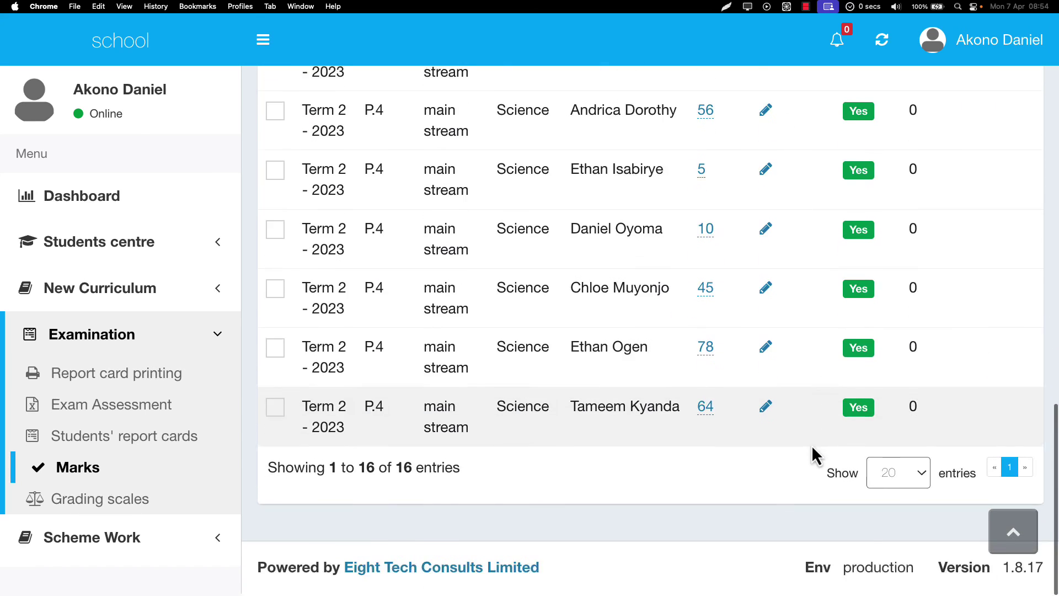
{"action": "scroll", "coordinate": [812, 444], "scroll_direction": "up", "scroll_amount": 15}
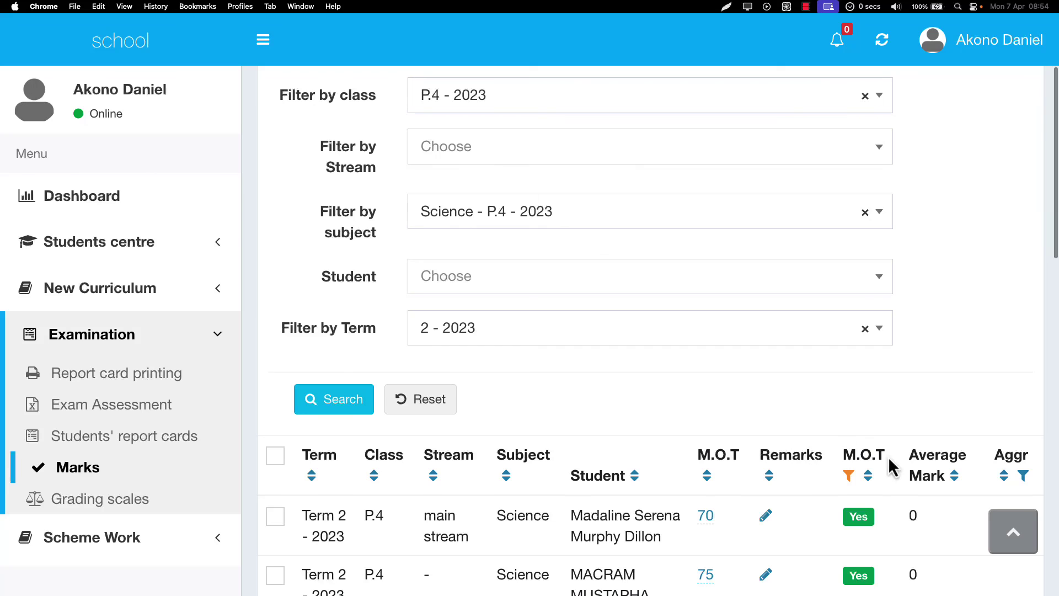
{"action": "left_click", "coordinate": [848, 476]}
{"action": "left_click", "coordinate": [852, 479]}
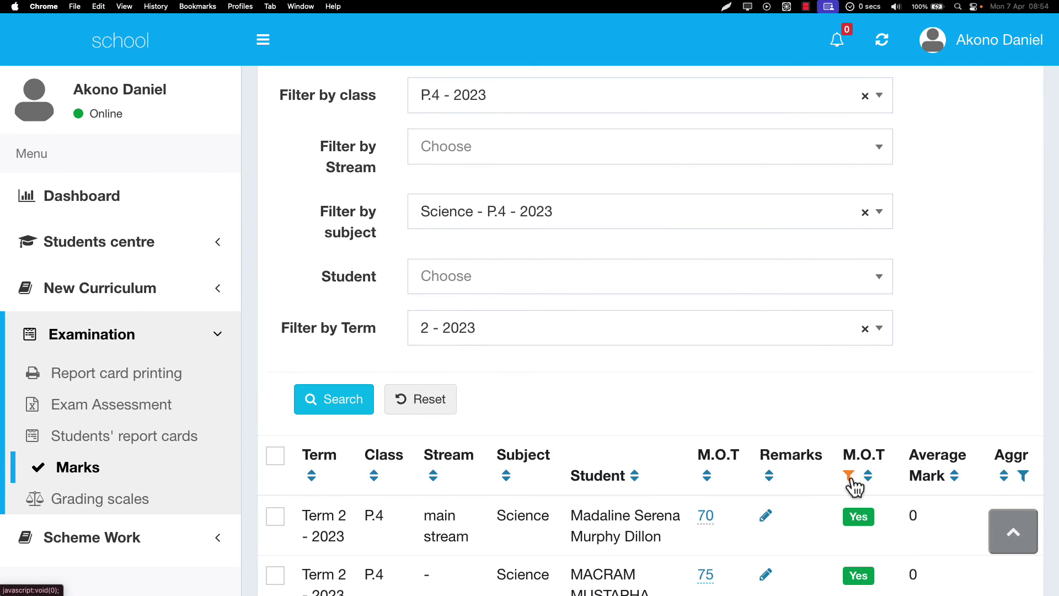
Sort the submitted marks by M.O.T score from highest to lowest
{"action": "scroll", "coordinate": [856, 453], "scroll_direction": "down", "scroll_amount": 3}
{"action": "scroll", "coordinate": [854, 386], "scroll_direction": "down", "scroll_amount": 2}
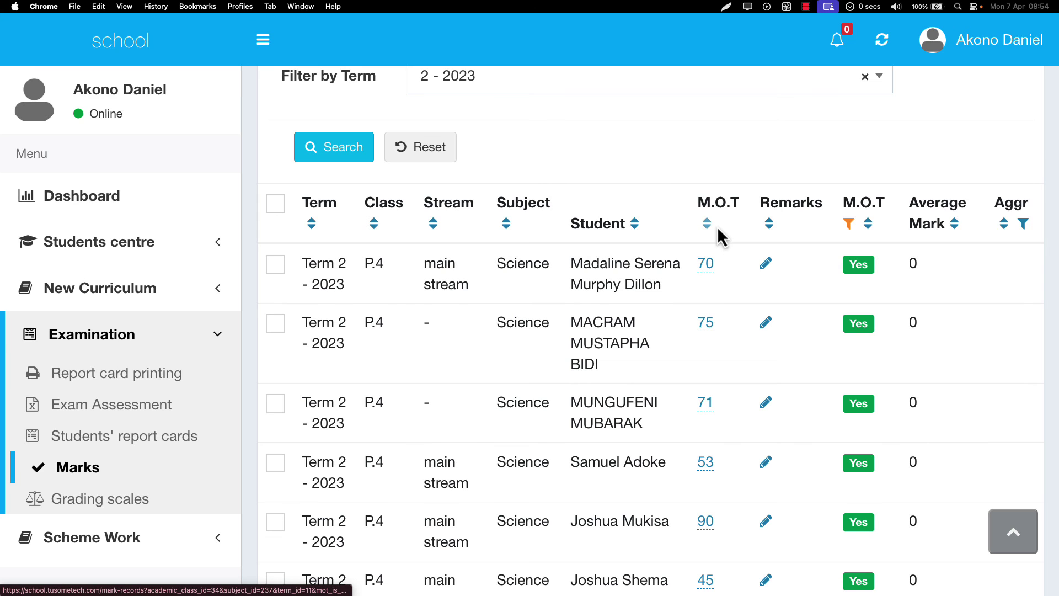
{"action": "left_click", "coordinate": [708, 223]}
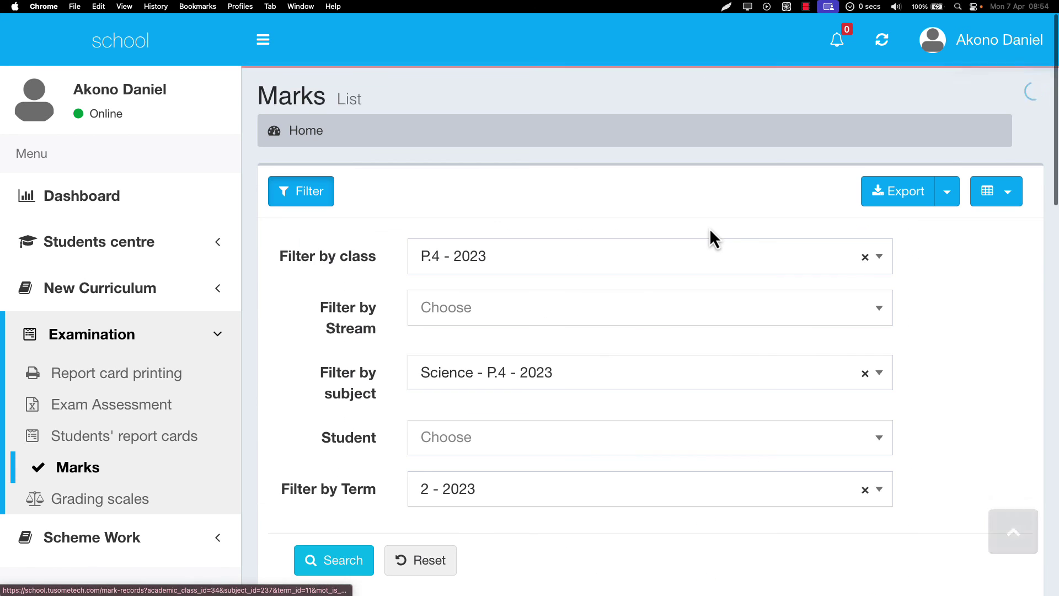
{"action": "scroll", "coordinate": [727, 353], "scroll_direction": "down", "scroll_amount": 10}
{"action": "scroll", "coordinate": [711, 276], "scroll_direction": "up", "scroll_amount": 3}
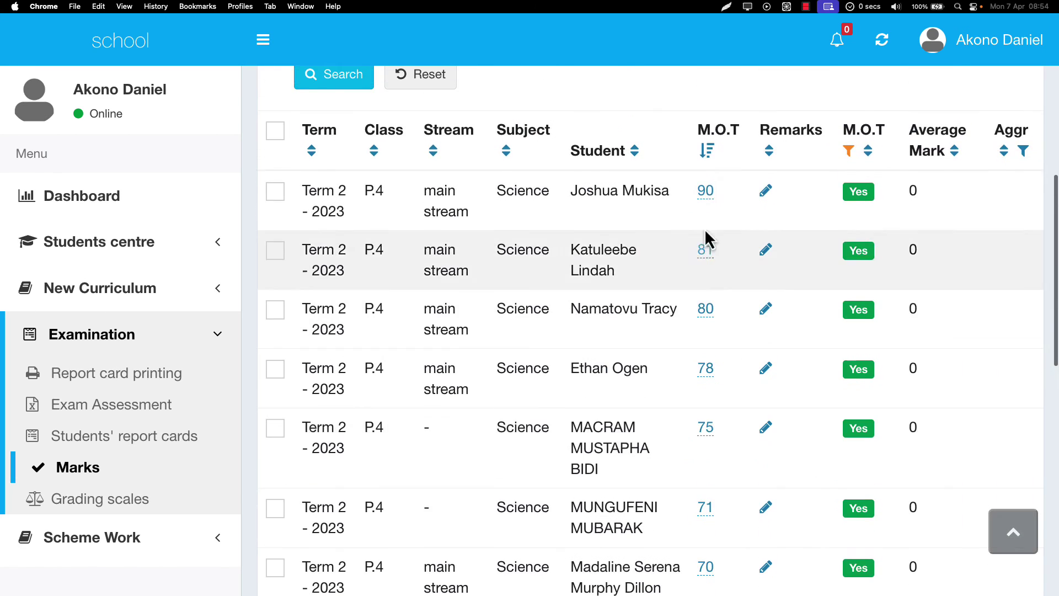
Reverse the M.O.T score sorting to run from lowest to highest and look through the list
{"action": "left_click", "coordinate": [708, 151]}
{"action": "scroll", "coordinate": [742, 397], "scroll_direction": "down", "scroll_amount": 10}
{"action": "scroll", "coordinate": [737, 388], "scroll_direction": "up", "scroll_amount": 2}
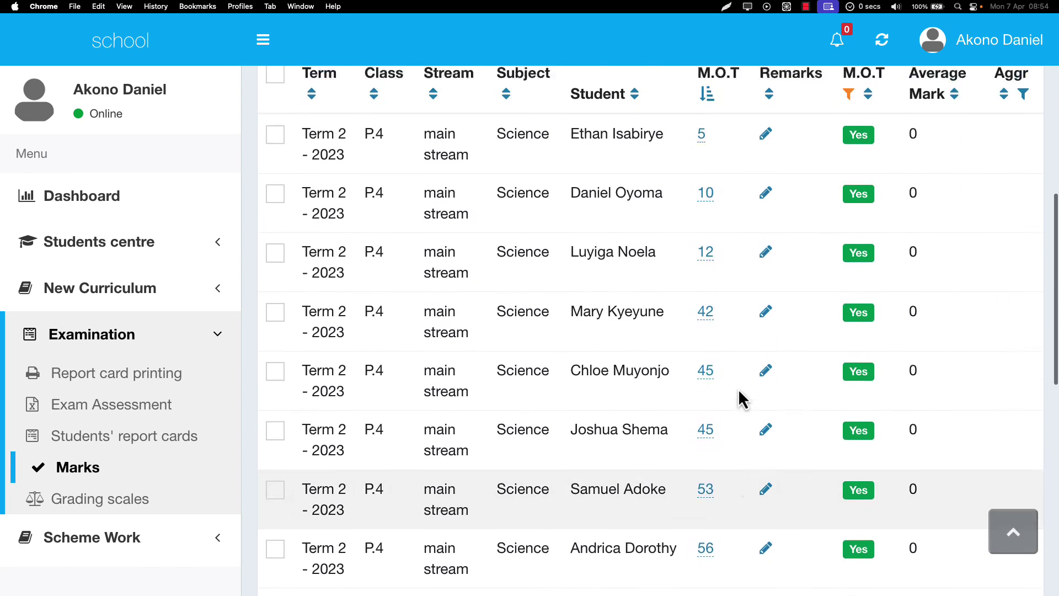
{"action": "scroll", "coordinate": [707, 270], "scroll_direction": "up", "scroll_amount": 4}
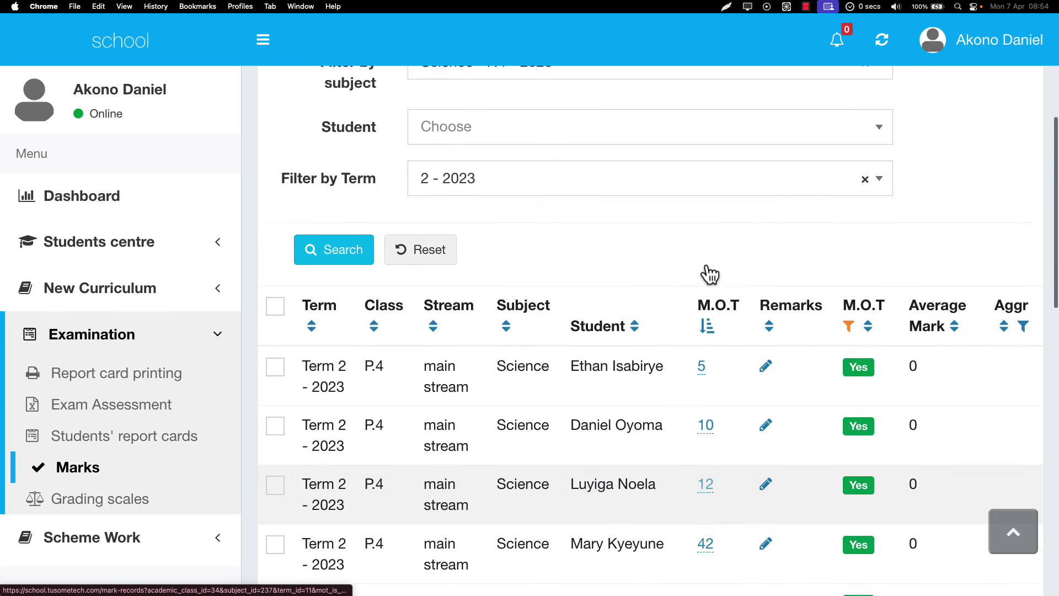
Open the browser's developer tools, emulate a Samsung Galaxy S8+ for the Marks page, and enlarge the tools' text
{"action": "right_click", "coordinate": [731, 266]}
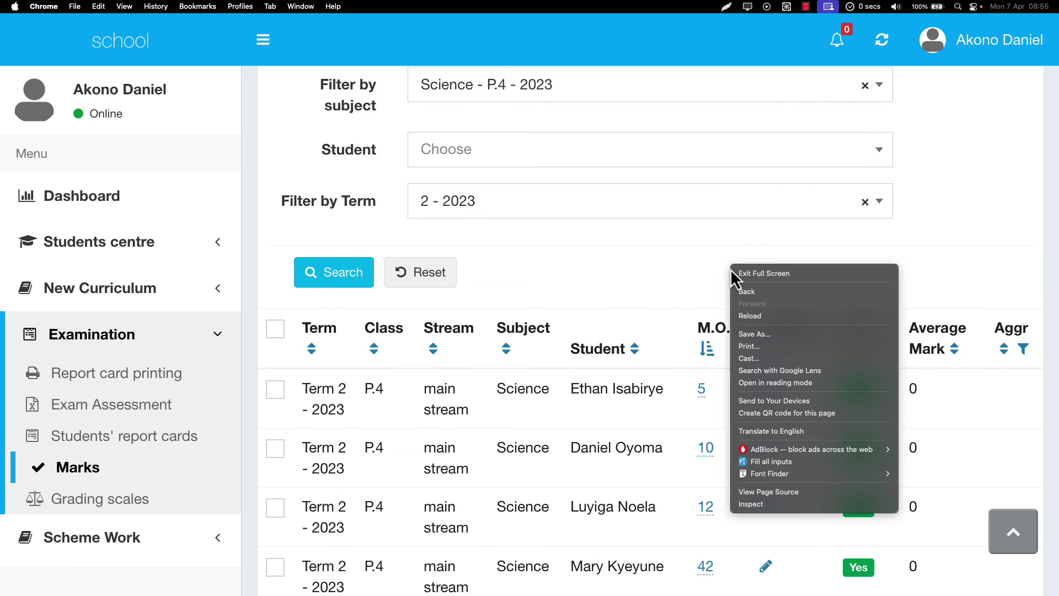
{"action": "left_click", "coordinate": [754, 503]}
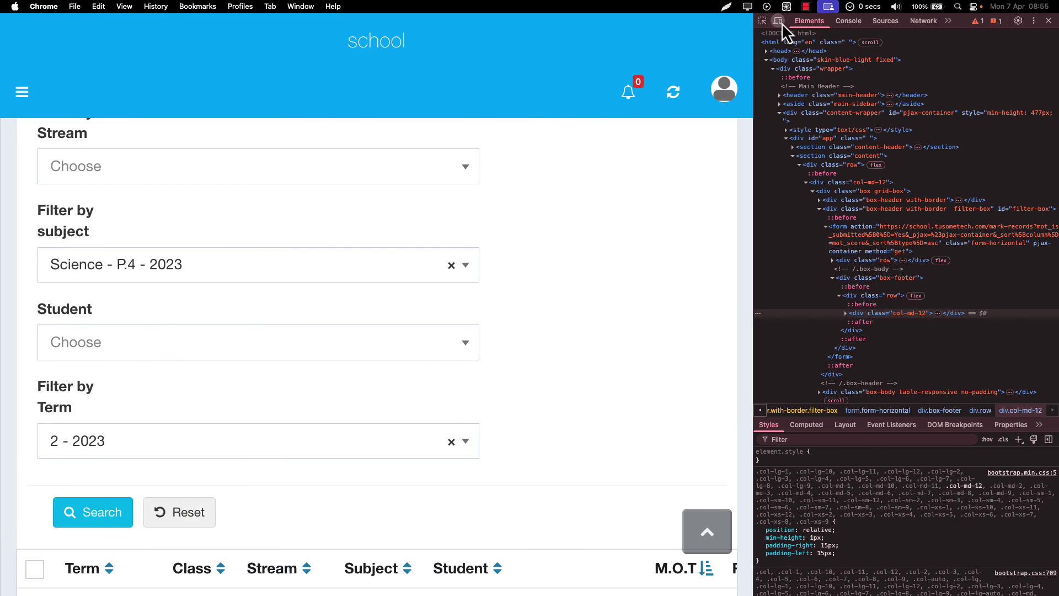
{"action": "left_click", "coordinate": [778, 21]}
{"action": "scroll", "coordinate": [435, 333], "scroll_direction": "down", "scroll_amount": 3}
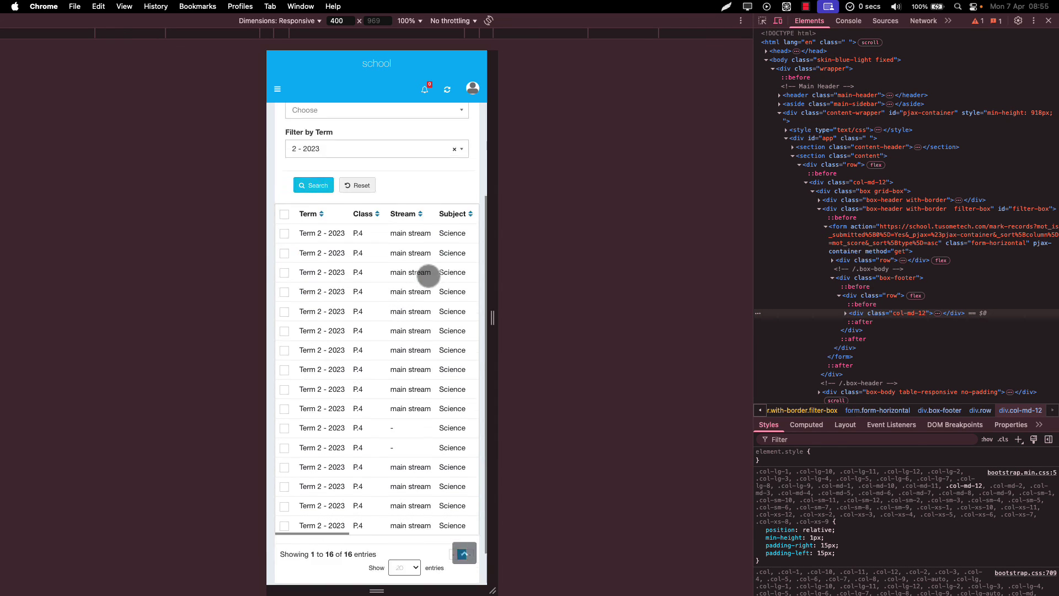
{"action": "left_click", "coordinate": [300, 22]}
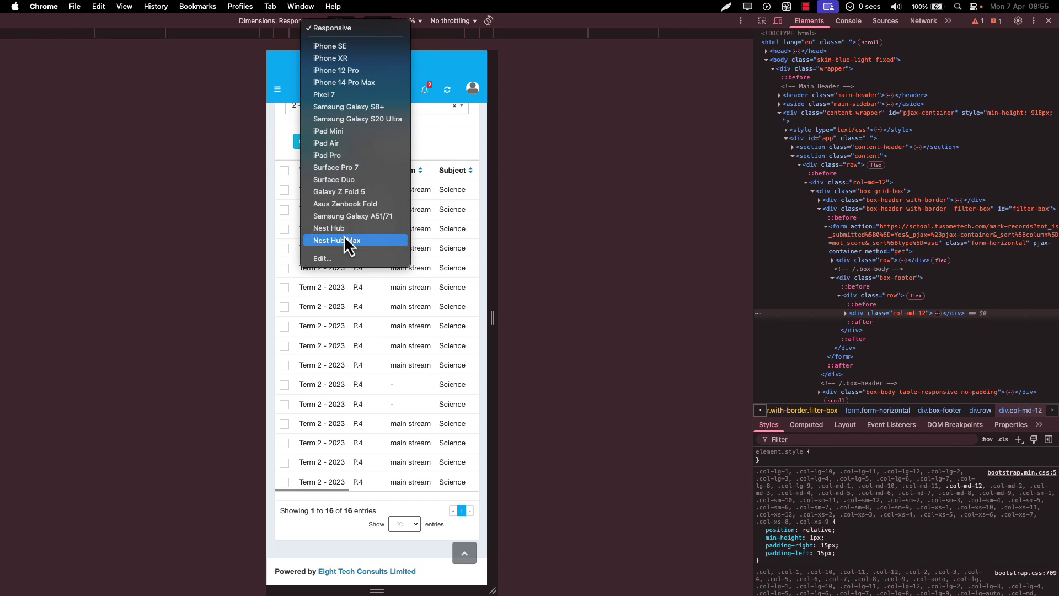
{"action": "left_click", "coordinate": [344, 111]}
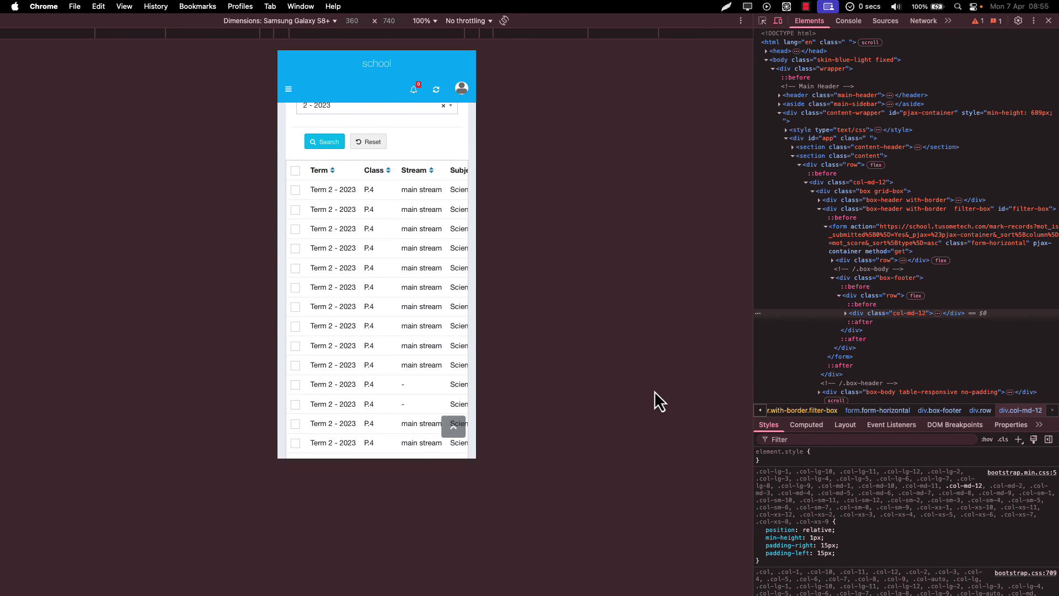
{"action": "key", "text": "super+equal"}
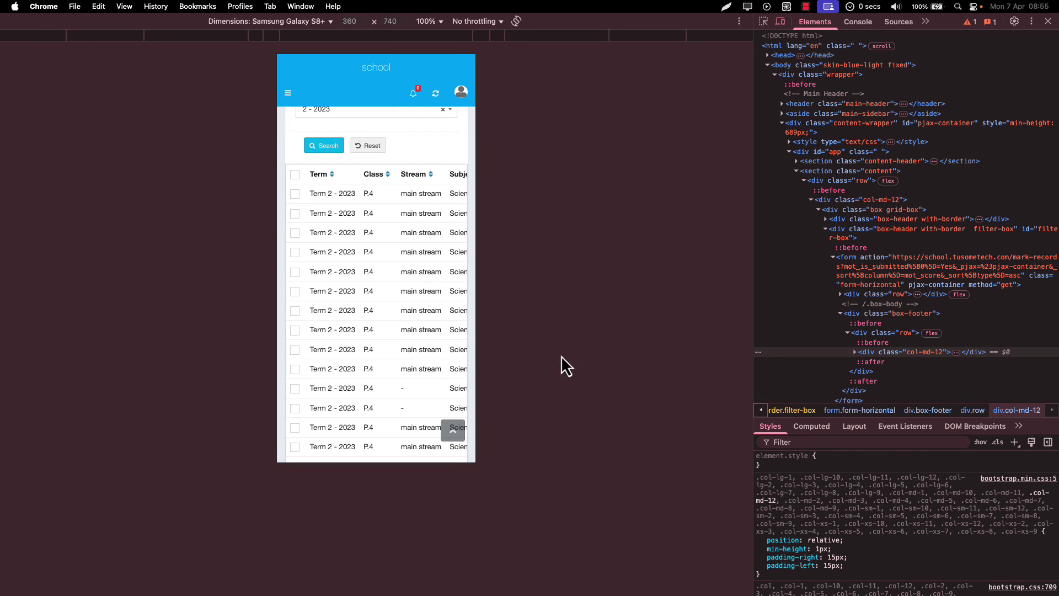
Examine the Marks list's columns and filters in the emulated phone layout
{"action": "left_click_drag", "start_coordinate": [470, 331], "coordinate": [416, 315]}
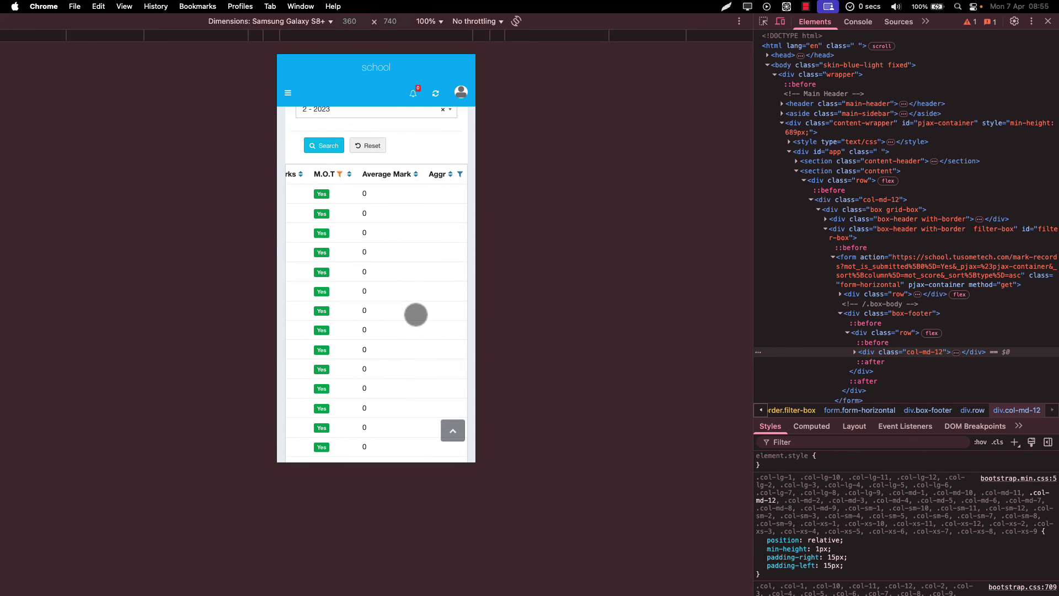
{"action": "scroll", "coordinate": [408, 276], "scroll_direction": "left", "scroll_amount": 3}
{"action": "scroll", "coordinate": [391, 232], "scroll_direction": "up", "scroll_amount": 5}
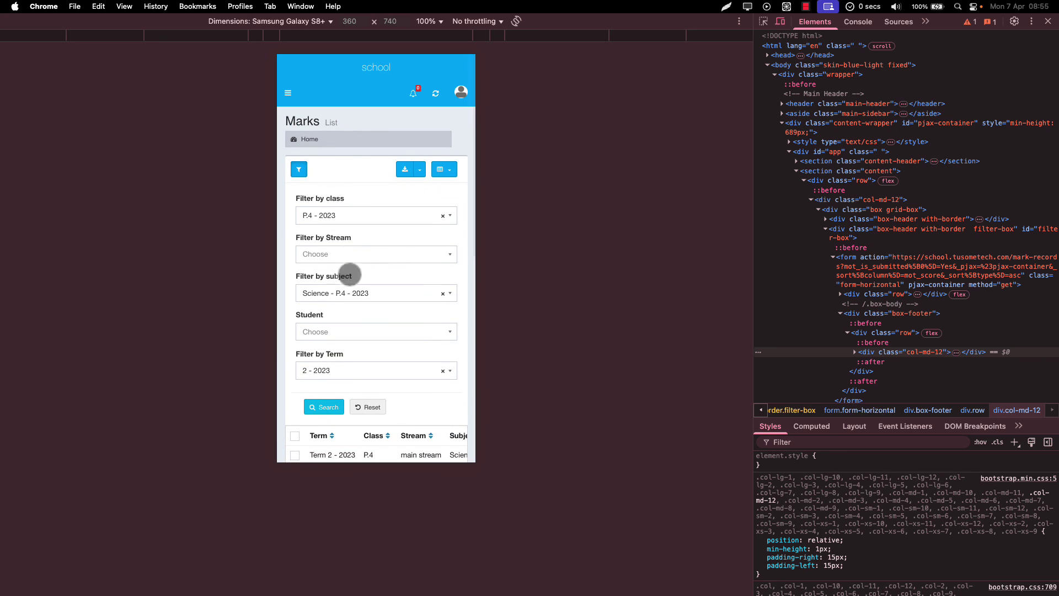
{"action": "scroll", "coordinate": [353, 306], "scroll_direction": "down", "scroll_amount": 5}
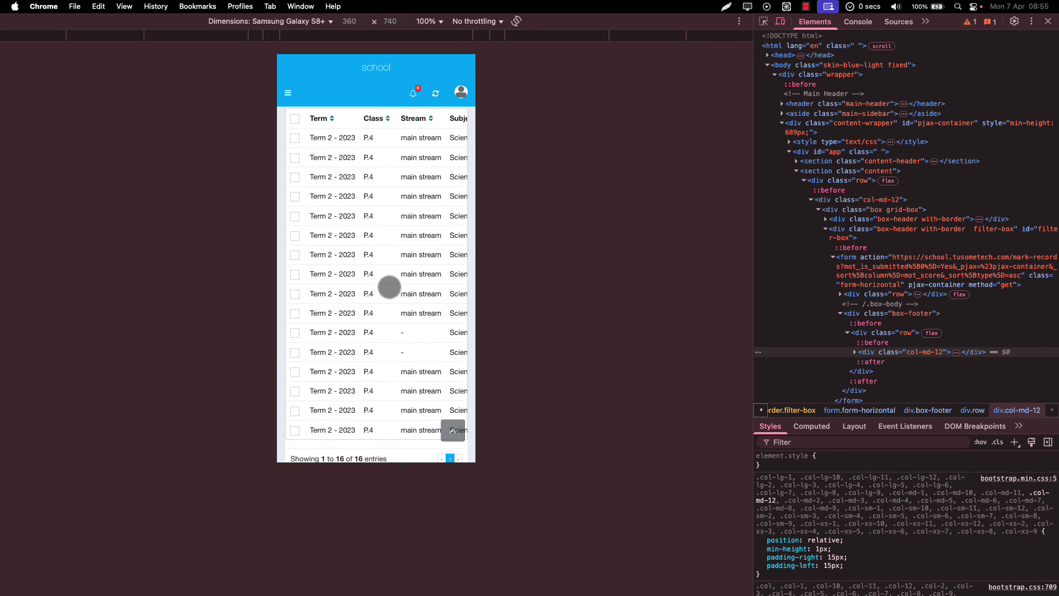
{"action": "left_click_drag", "start_coordinate": [388, 286], "coordinate": [251, 281]}
{"action": "scroll", "coordinate": [403, 260], "scroll_direction": "left", "scroll_amount": 5}
{"action": "scroll", "coordinate": [411, 331], "scroll_direction": "up", "scroll_amount": 6}
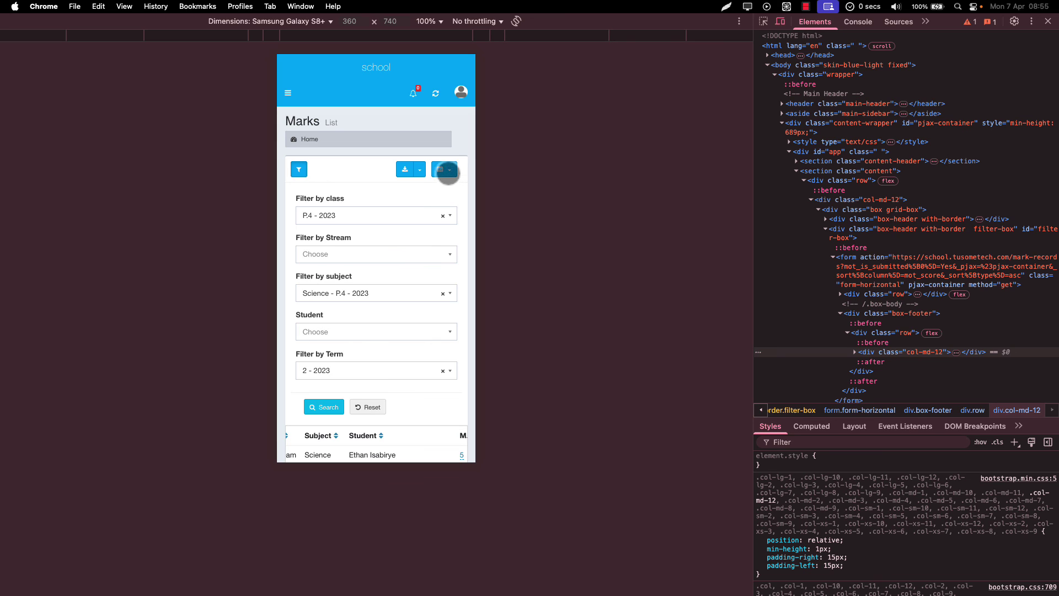
Open the Marks list's column selector and turn off the phone emulation
{"action": "left_click", "coordinate": [446, 171]}
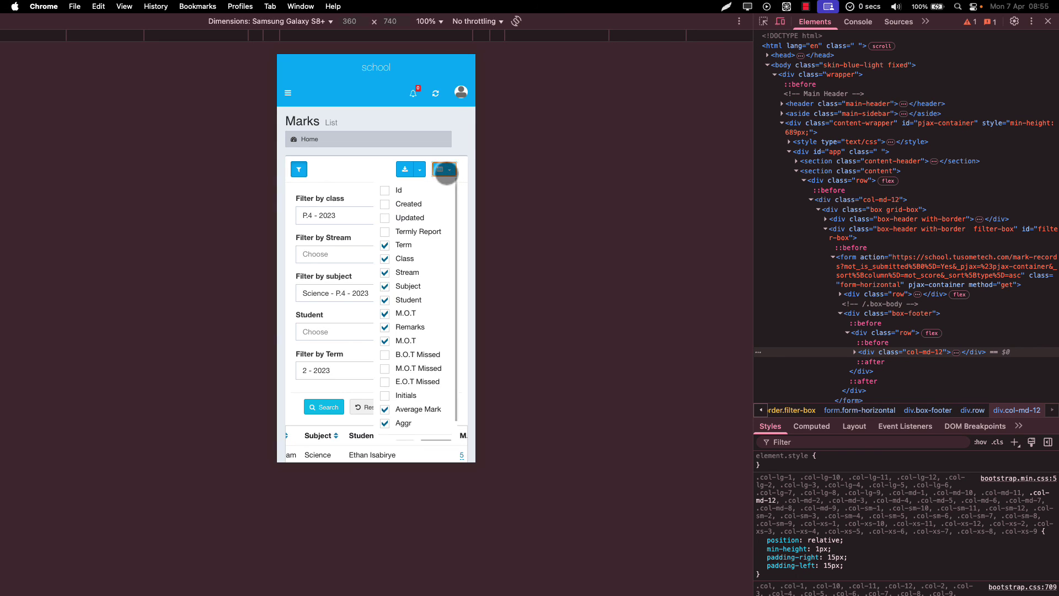
{"action": "left_click", "coordinate": [446, 171]}
{"action": "left_click", "coordinate": [446, 171]}
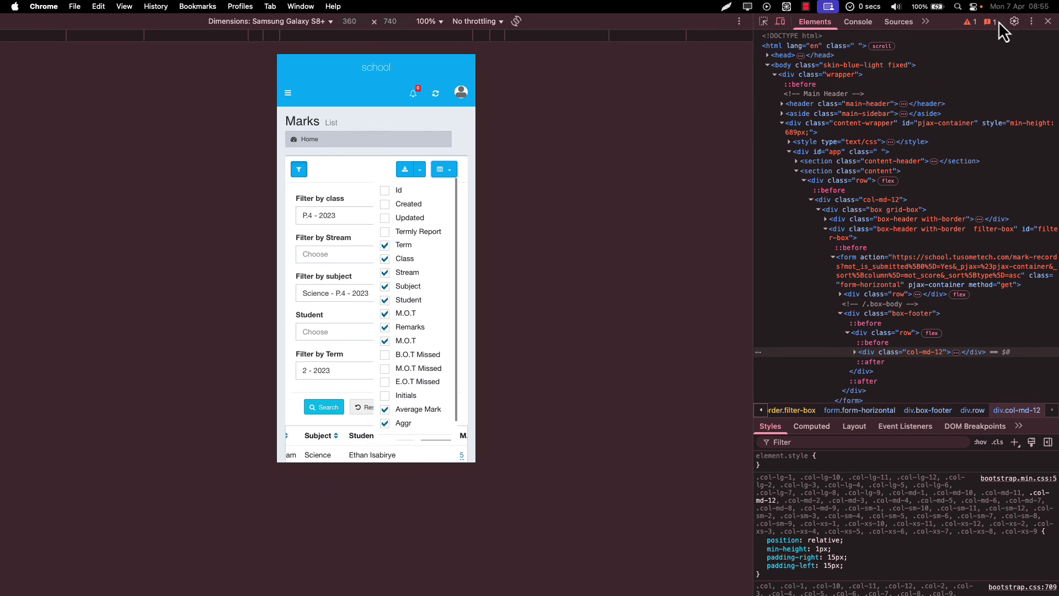
{"action": "left_click", "coordinate": [778, 22]}
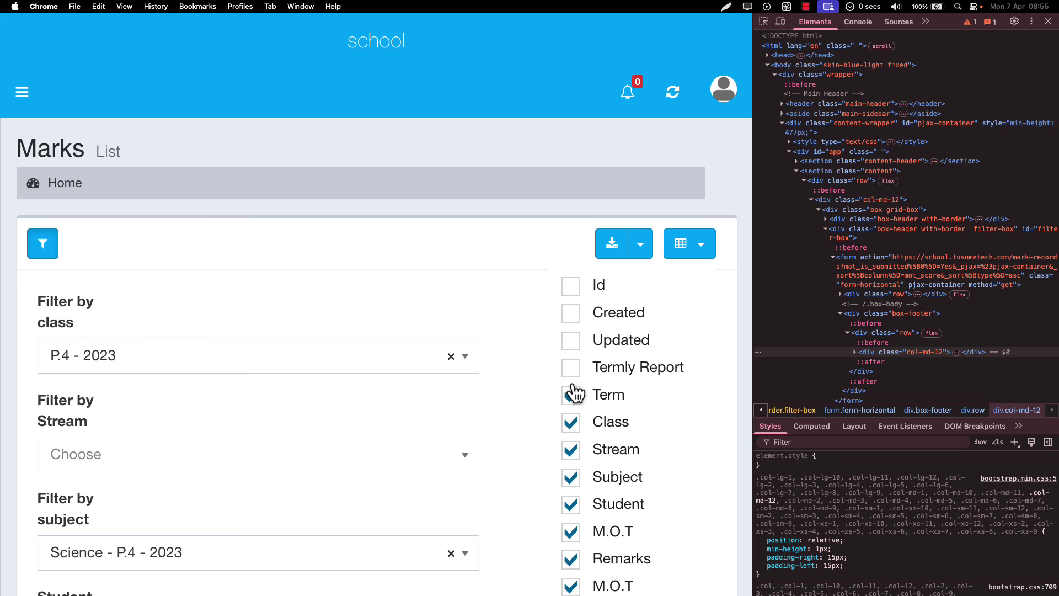
Hide the Term, Class, Stream, Subject, Remarks, M.O.T submission, Average Mark and Aggr columns, keeping only Student and the M.O.T score
{"action": "left_click", "coordinate": [574, 432]}
{"action": "scroll", "coordinate": [574, 438], "scroll_direction": "down", "scroll_amount": 2}
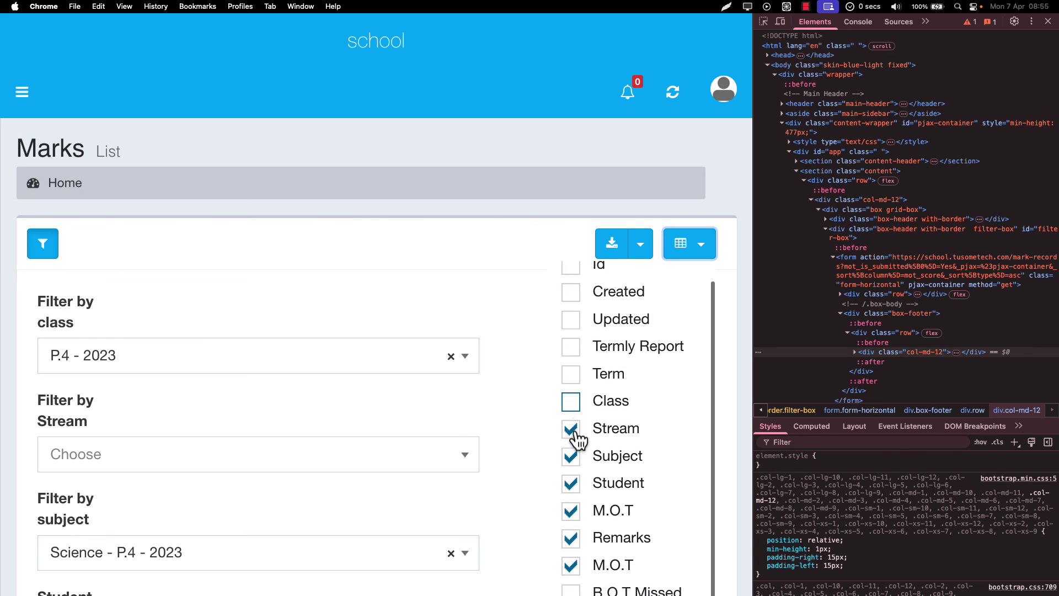
{"action": "scroll", "coordinate": [634, 408], "scroll_direction": "down", "scroll_amount": 1}
{"action": "scroll", "coordinate": [638, 410], "scroll_direction": "down", "scroll_amount": 2}
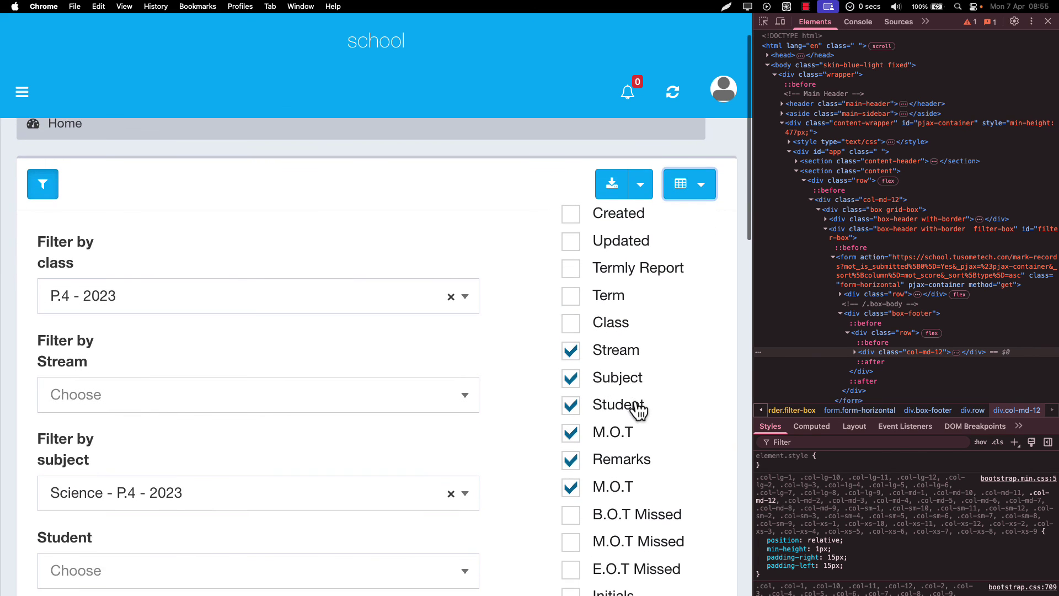
{"action": "left_click", "coordinate": [626, 363]}
{"action": "scroll", "coordinate": [618, 387], "scroll_direction": "down", "scroll_amount": 5}
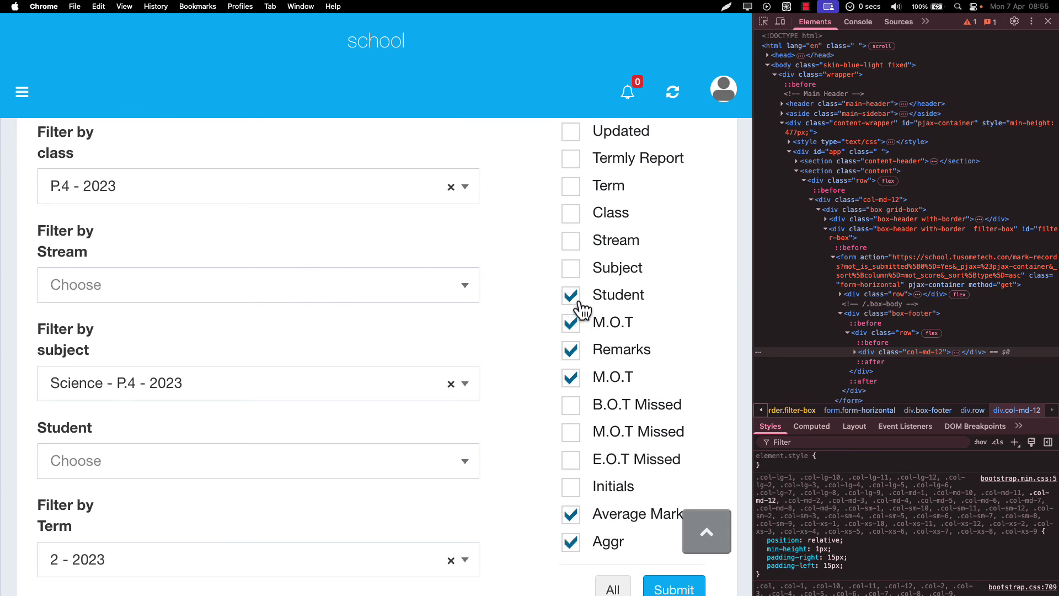
{"action": "left_click", "coordinate": [571, 377]}
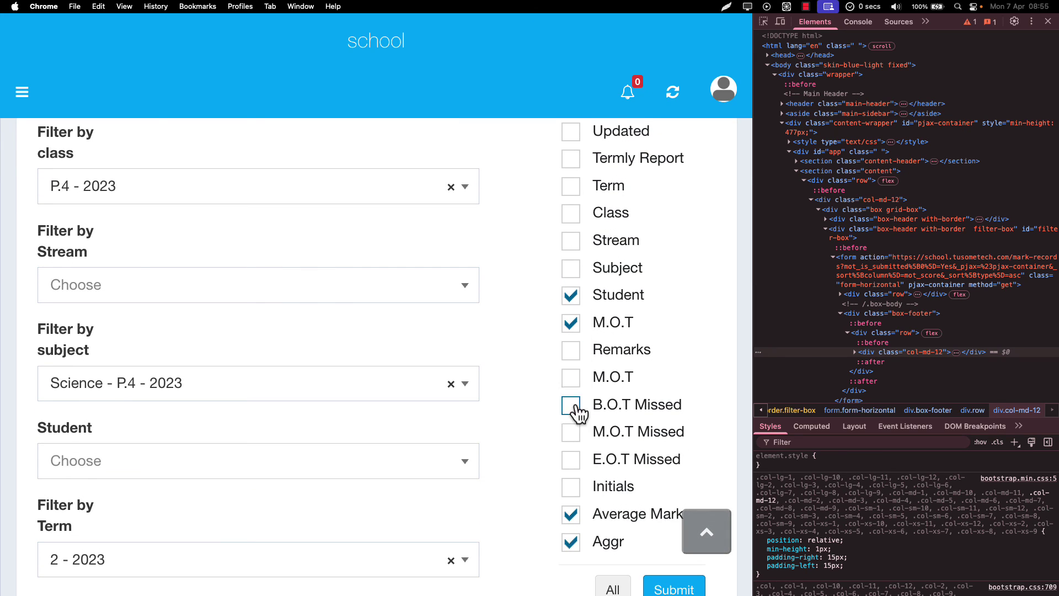
{"action": "scroll", "coordinate": [576, 493], "scroll_direction": "down", "scroll_amount": 2}
{"action": "left_click", "coordinate": [573, 467]}
{"action": "left_click", "coordinate": [575, 494]}
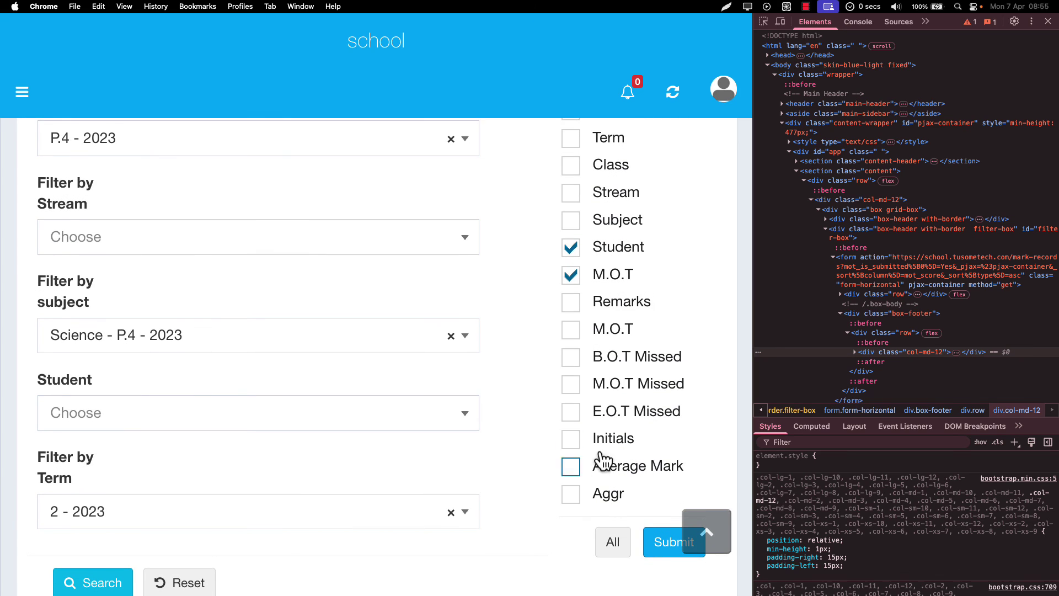
{"action": "left_click", "coordinate": [661, 549]}
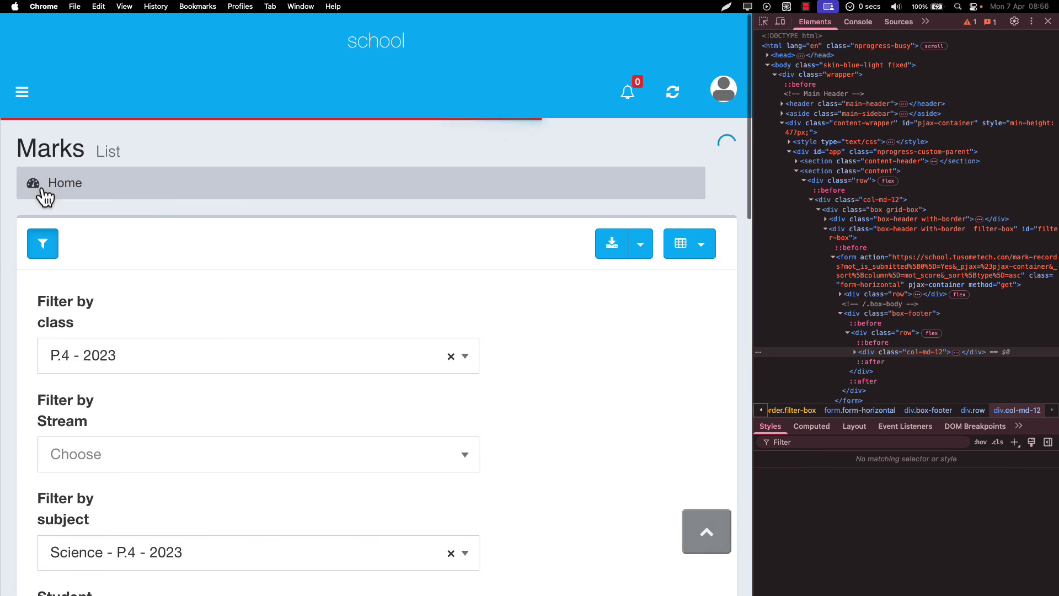
Look through the student names and their M.O.T scores in the shortened Marks list
{"action": "scroll", "coordinate": [182, 479], "scroll_direction": "down", "scroll_amount": 5}
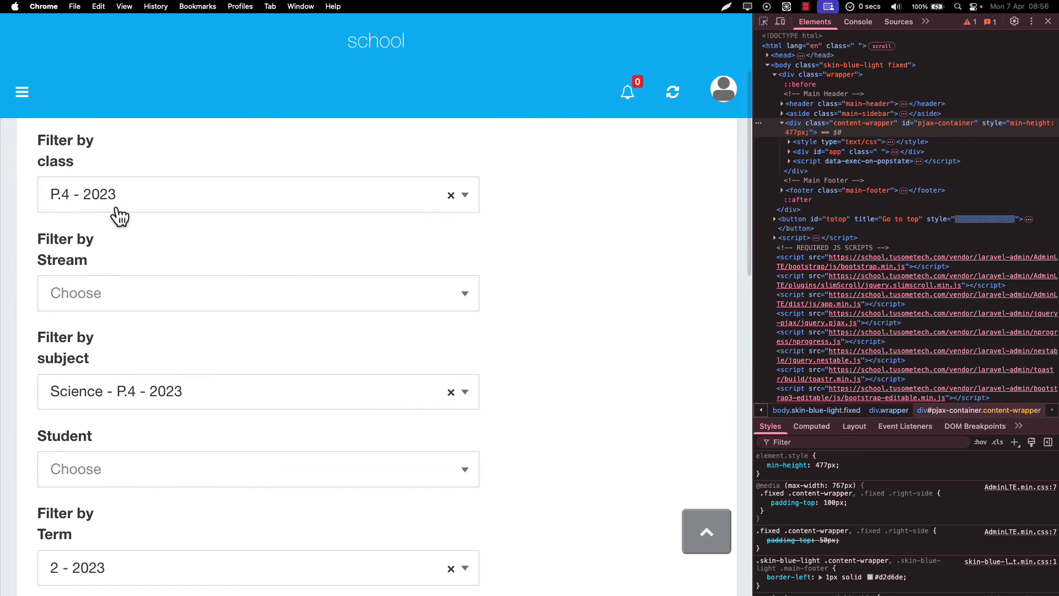
{"action": "scroll", "coordinate": [177, 281], "scroll_direction": "down", "scroll_amount": 6}
{"action": "scroll", "coordinate": [177, 274], "scroll_direction": "down", "scroll_amount": 4}
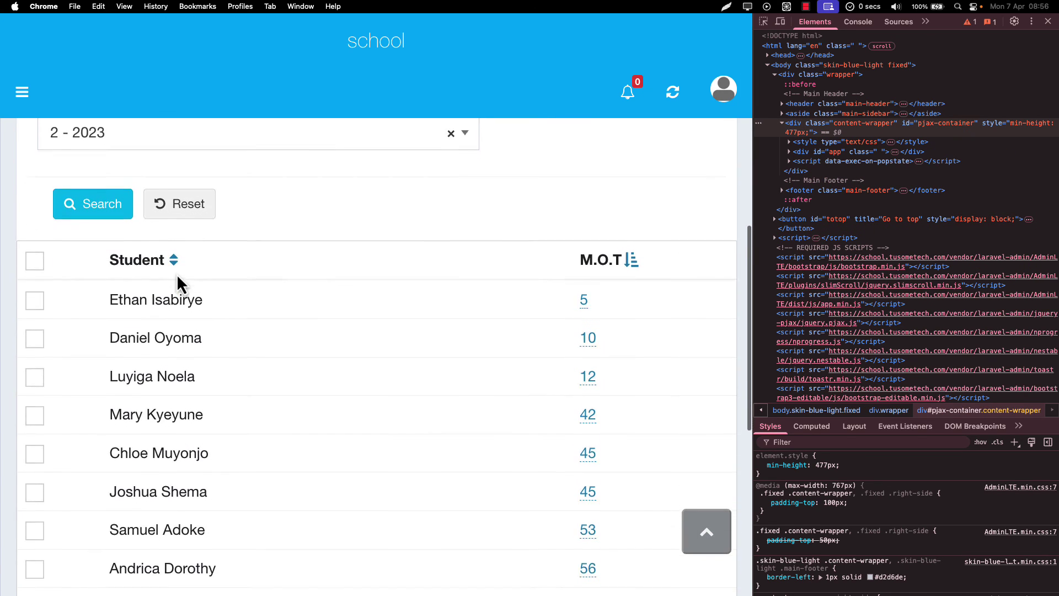
{"action": "left_click_drag", "start_coordinate": [147, 246], "coordinate": [355, 247]}
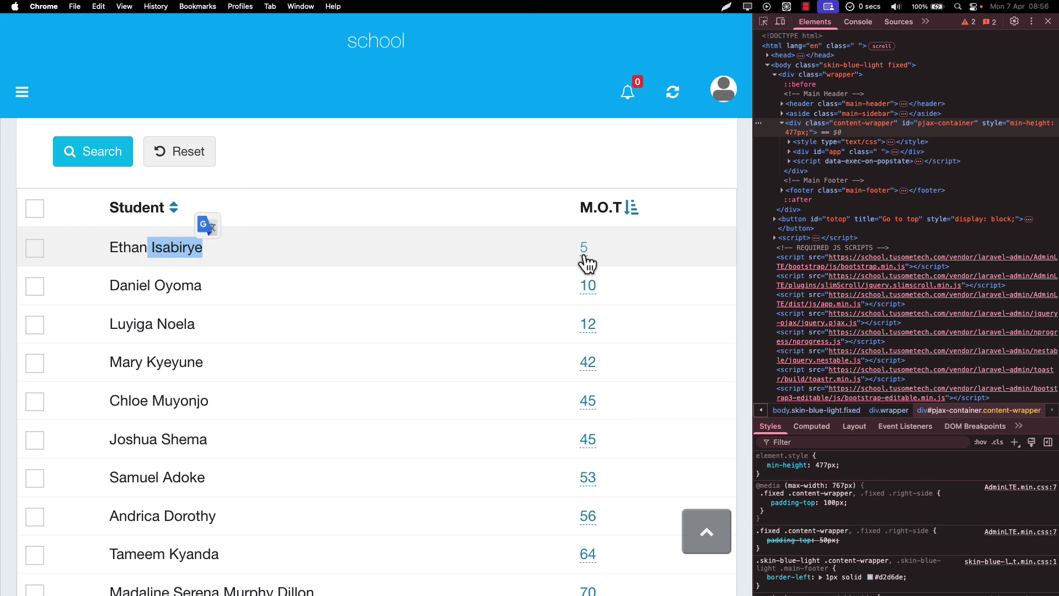
{"action": "left_click_drag", "start_coordinate": [179, 362], "coordinate": [229, 366]}
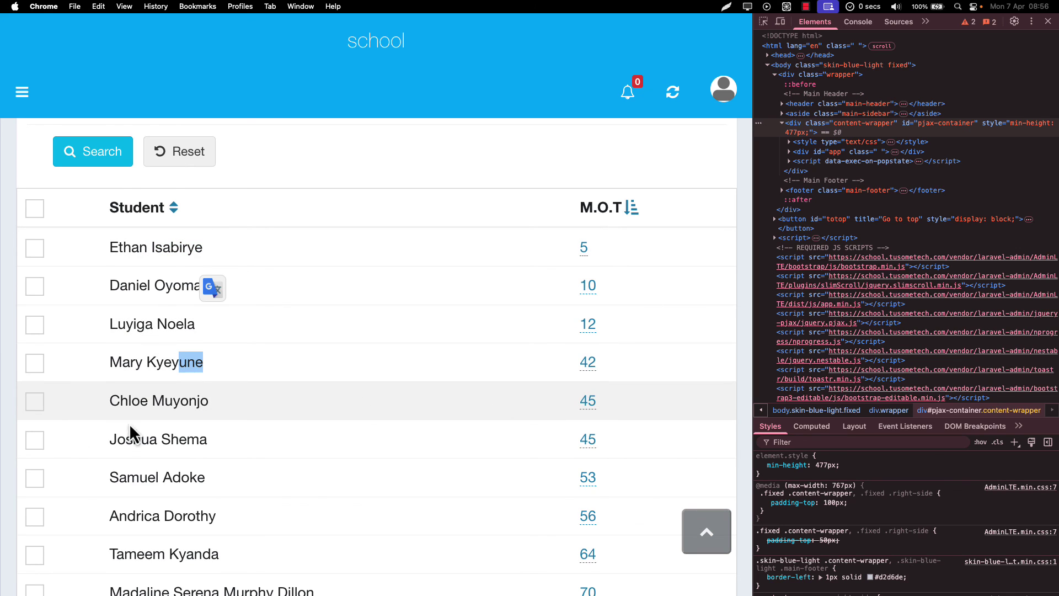
{"action": "scroll", "coordinate": [119, 437], "scroll_direction": "down", "scroll_amount": 3}
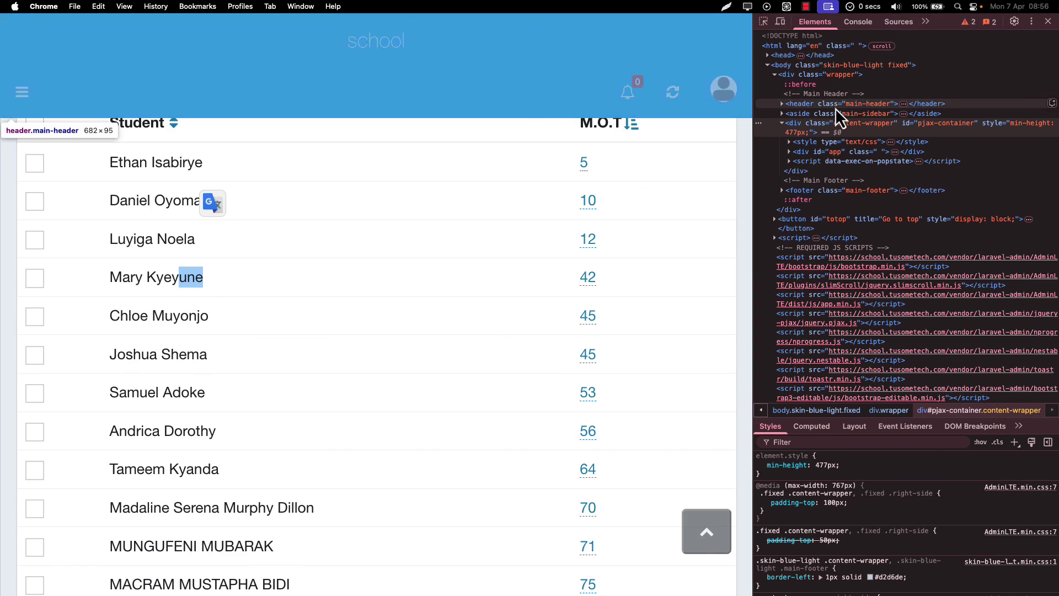
Preview the two-column Marks list in the Samsung Galaxy S8+ emulation and close the developer tools
{"action": "left_click", "coordinate": [780, 22]}
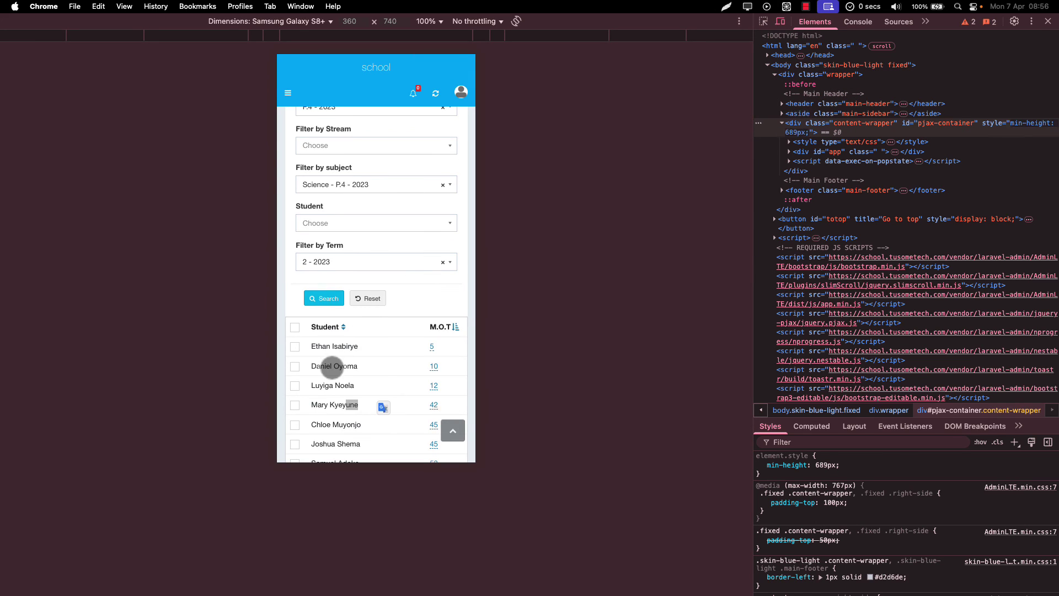
{"action": "scroll", "coordinate": [330, 366], "scroll_direction": "down", "scroll_amount": 2}
{"action": "scroll", "coordinate": [332, 365], "scroll_direction": "up", "scroll_amount": 2}
{"action": "scroll", "coordinate": [318, 166], "scroll_direction": "up", "scroll_amount": 1}
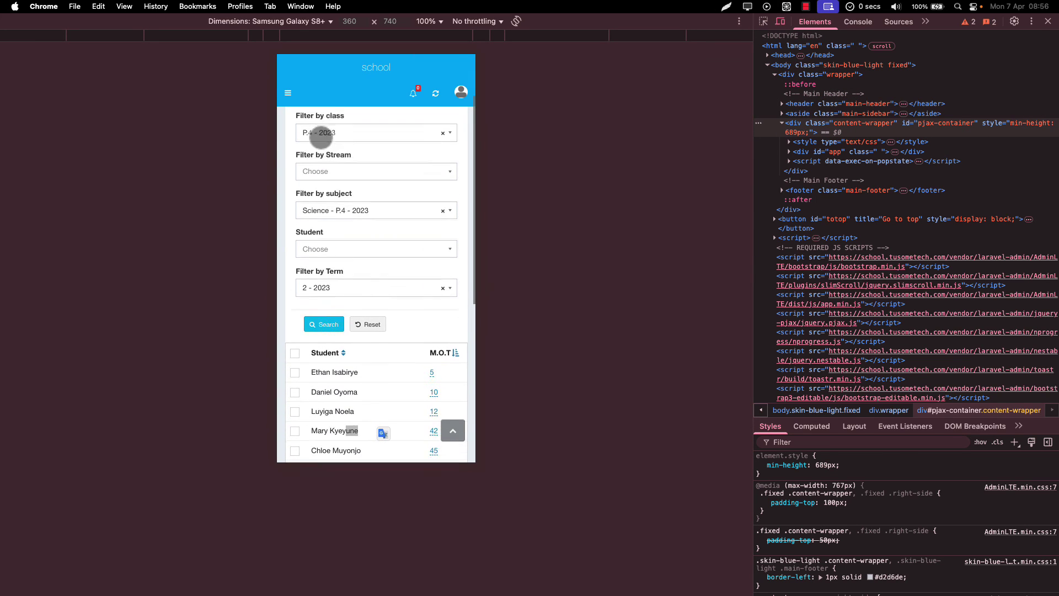
{"action": "scroll", "coordinate": [347, 270], "scroll_direction": "down", "scroll_amount": 3}
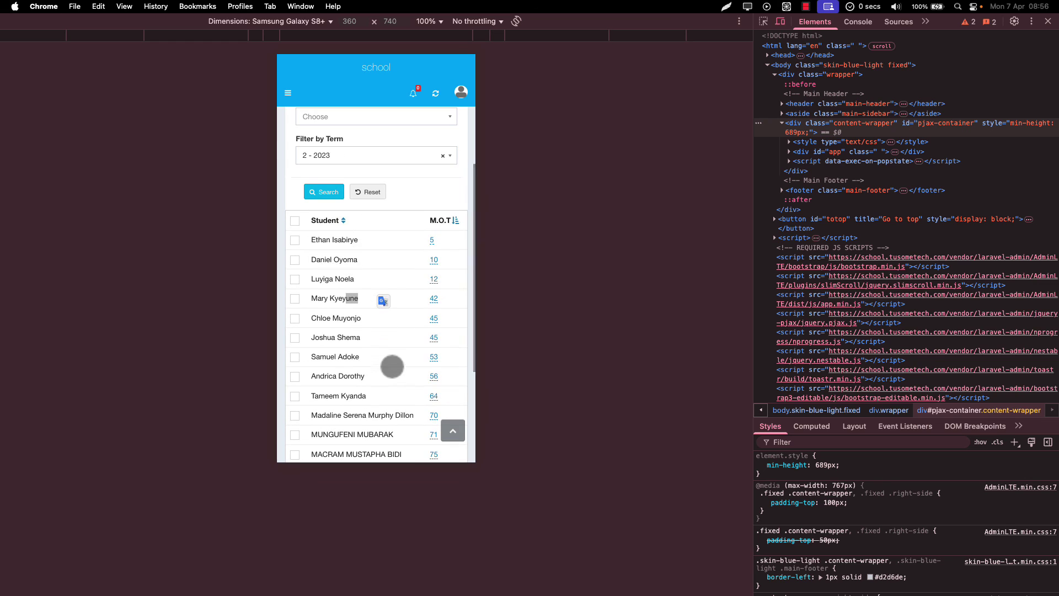
{"action": "scroll", "coordinate": [392, 366], "scroll_direction": "down", "scroll_amount": 3}
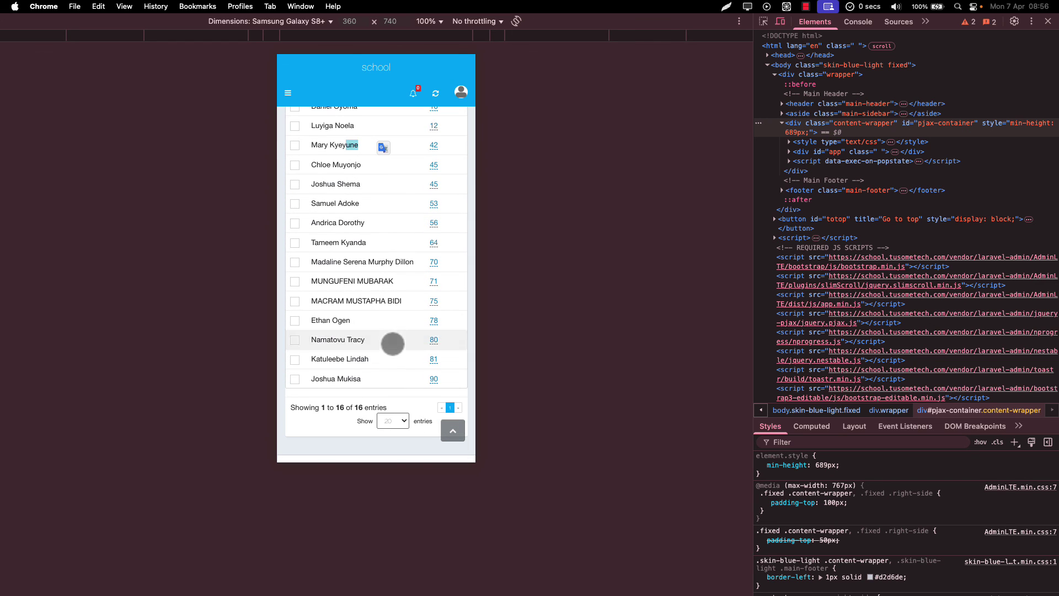
{"action": "scroll", "coordinate": [409, 269], "scroll_direction": "up", "scroll_amount": 3}
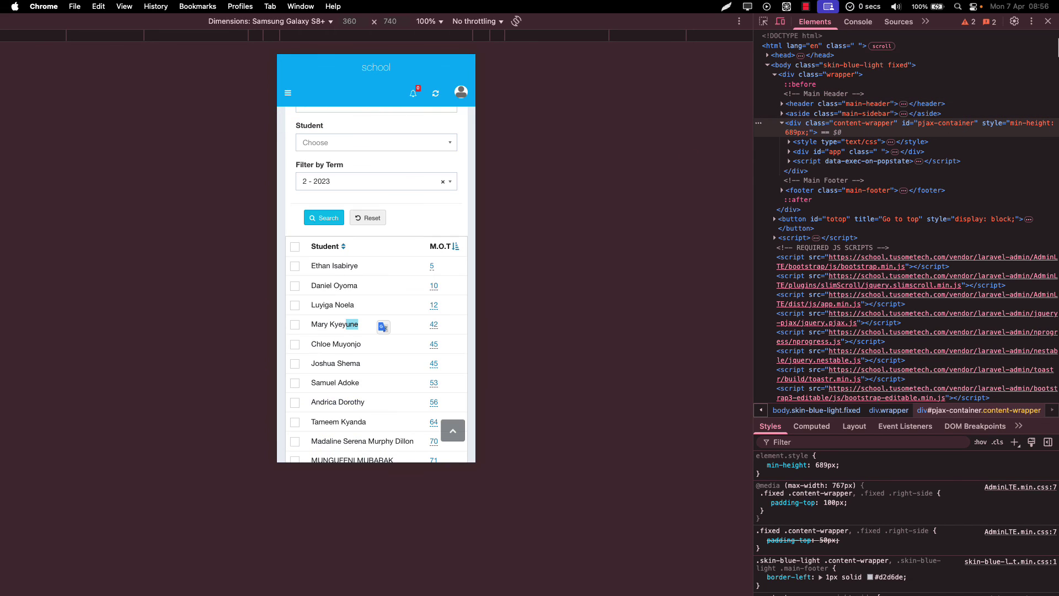
{"action": "left_click", "coordinate": [1048, 21]}
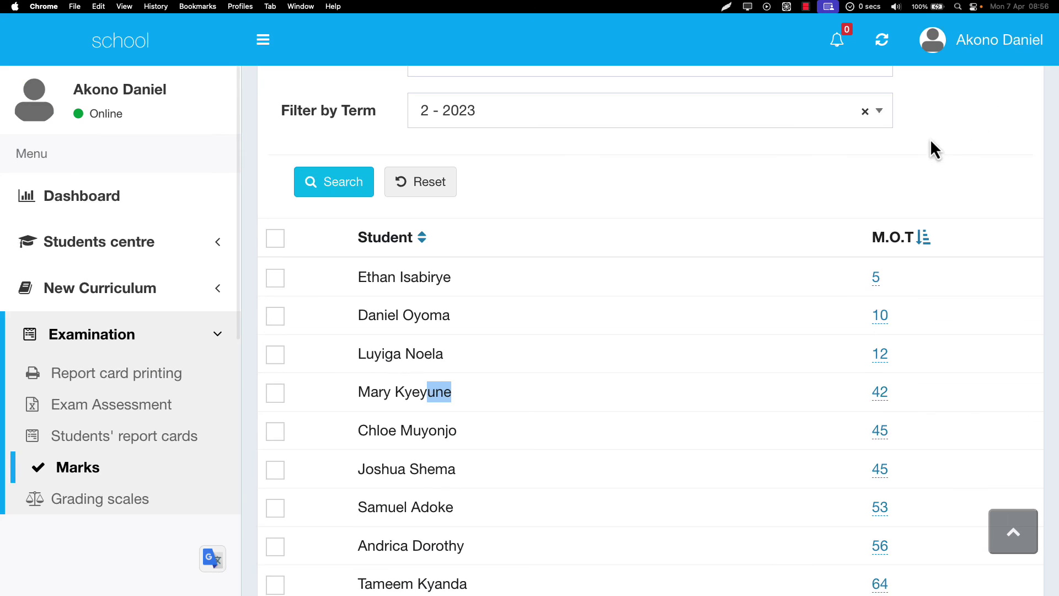
Show all available columns in the Marks list
{"action": "scroll", "coordinate": [928, 149], "scroll_direction": "up", "scroll_amount": 5}
{"action": "left_click", "coordinate": [1013, 204]}
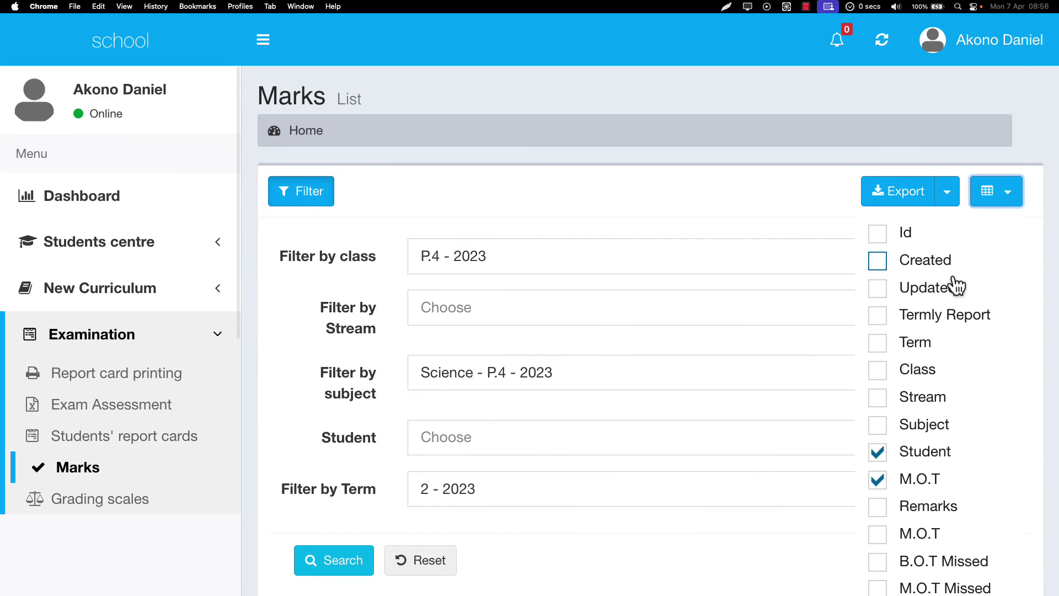
{"action": "scroll", "coordinate": [975, 330], "scroll_direction": "down", "scroll_amount": 1}
{"action": "scroll", "coordinate": [938, 498], "scroll_direction": "down", "scroll_amount": 5}
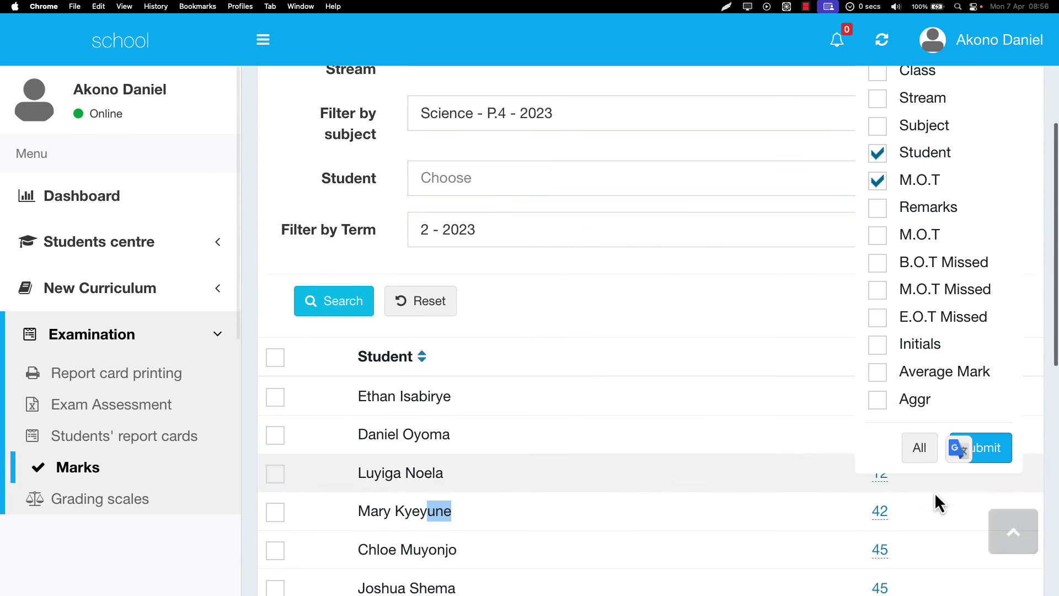
{"action": "left_click", "coordinate": [926, 455]}
{"action": "left_click", "coordinate": [975, 450]}
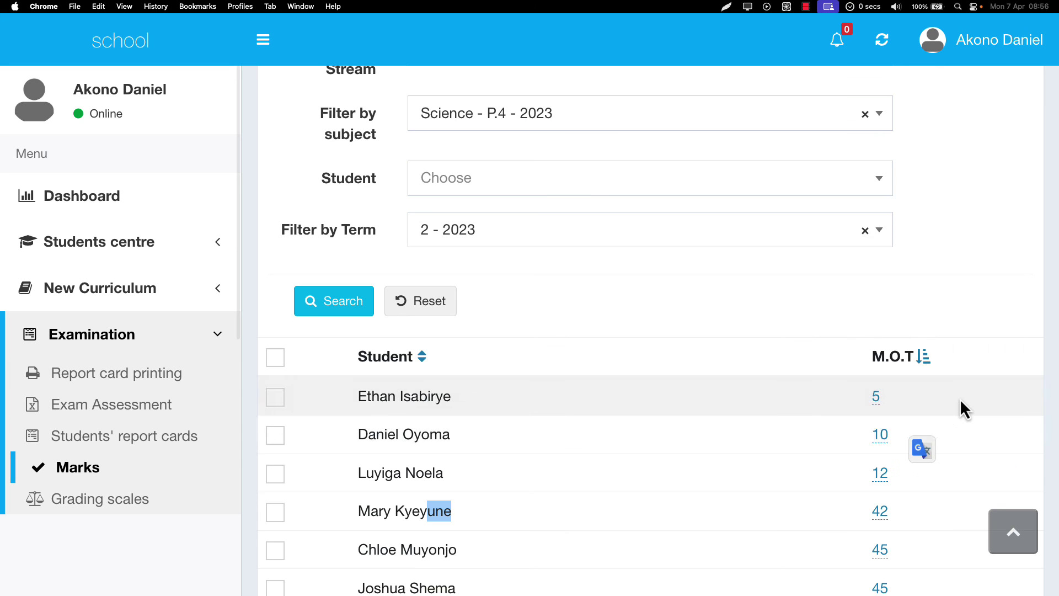
Examine the full-column Marks list from the Id column across to Aggr and through the student rows
{"action": "scroll", "coordinate": [838, 472], "scroll_direction": "down", "scroll_amount": 5}
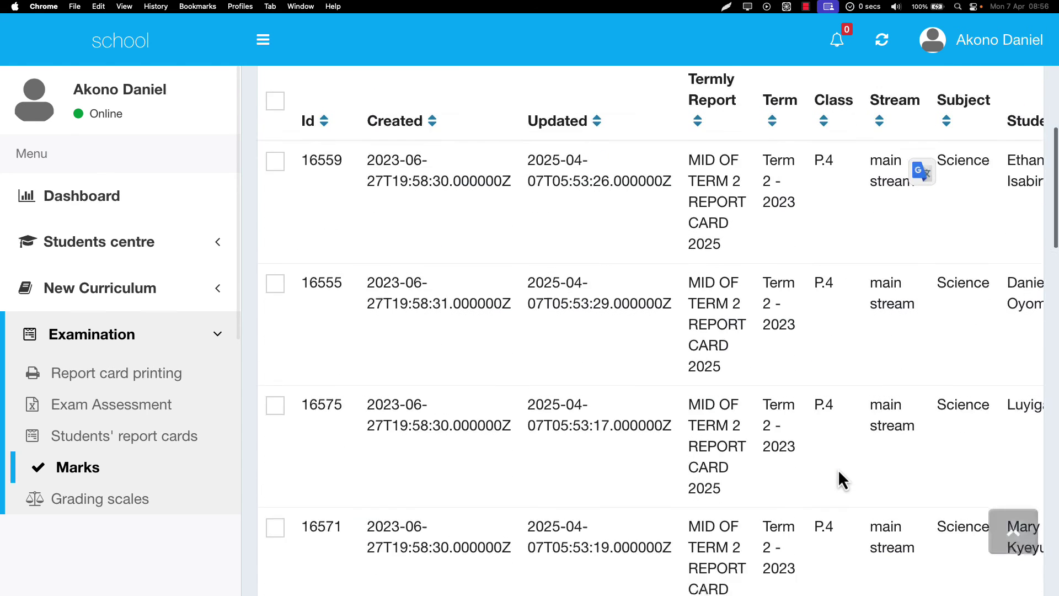
{"action": "scroll", "coordinate": [838, 471], "scroll_direction": "right", "scroll_amount": 3}
{"action": "scroll", "coordinate": [838, 472], "scroll_direction": "up", "scroll_amount": 4}
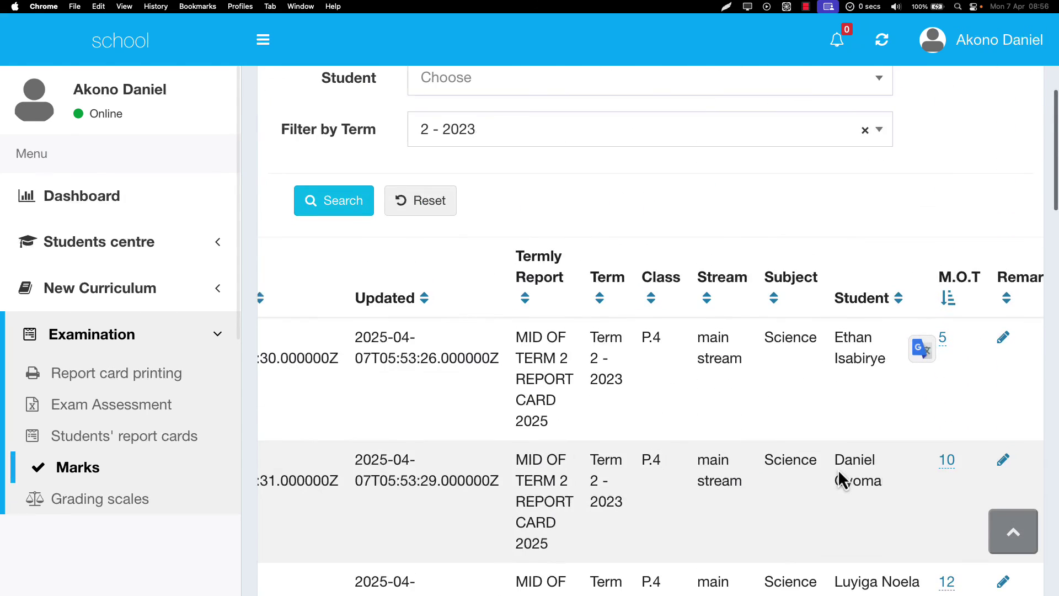
{"action": "scroll", "coordinate": [838, 472], "scroll_direction": "right", "scroll_amount": 5}
{"action": "scroll", "coordinate": [839, 478], "scroll_direction": "right", "scroll_amount": 2}
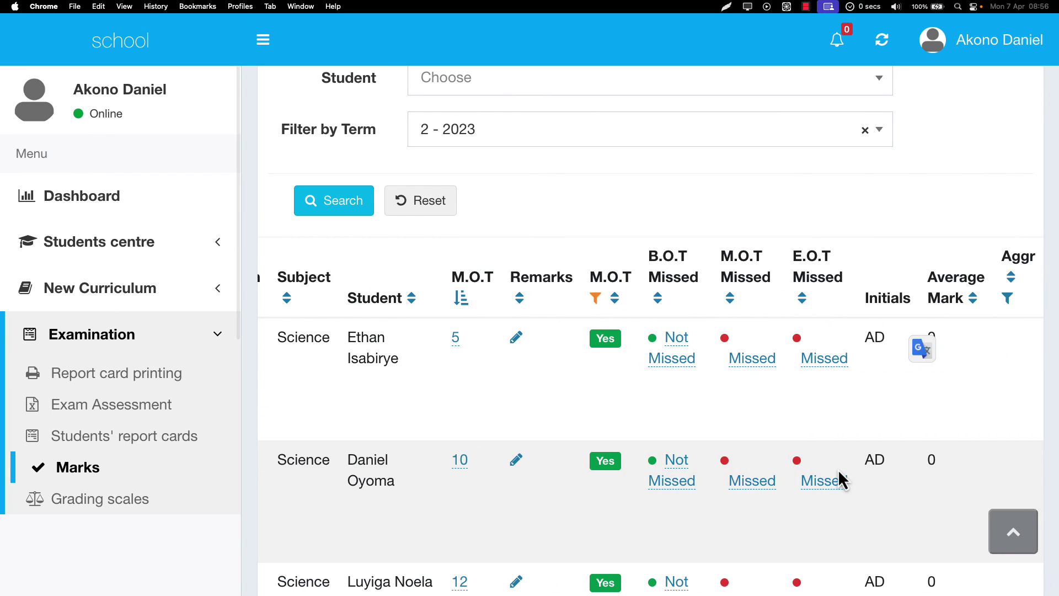
{"action": "scroll", "coordinate": [840, 479], "scroll_direction": "down", "scroll_amount": 7}
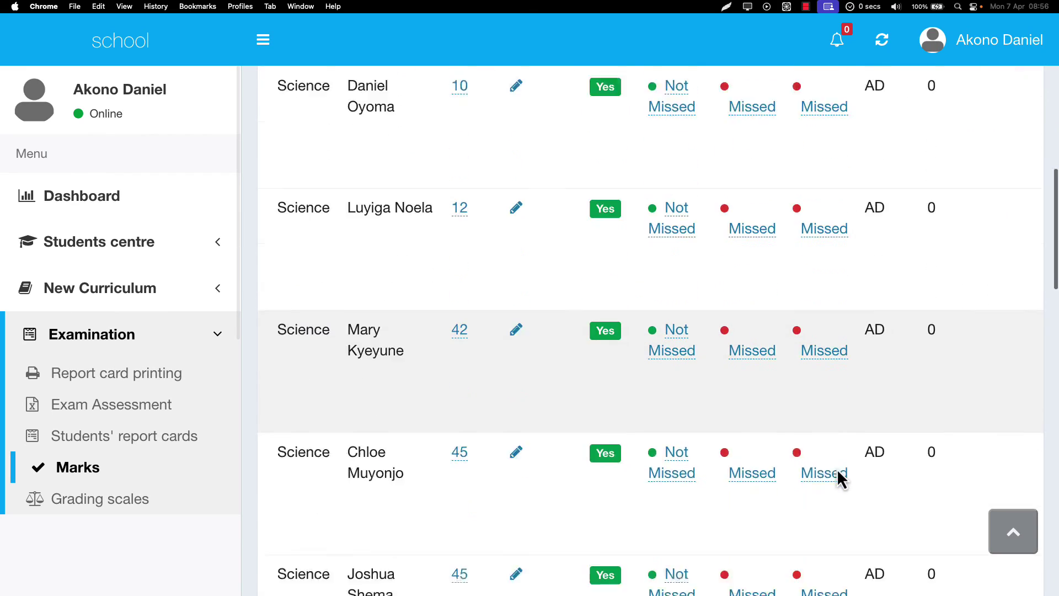
{"action": "scroll", "coordinate": [838, 477], "scroll_direction": "down", "scroll_amount": 4}
{"action": "scroll", "coordinate": [839, 476], "scroll_direction": "up", "scroll_amount": 11}
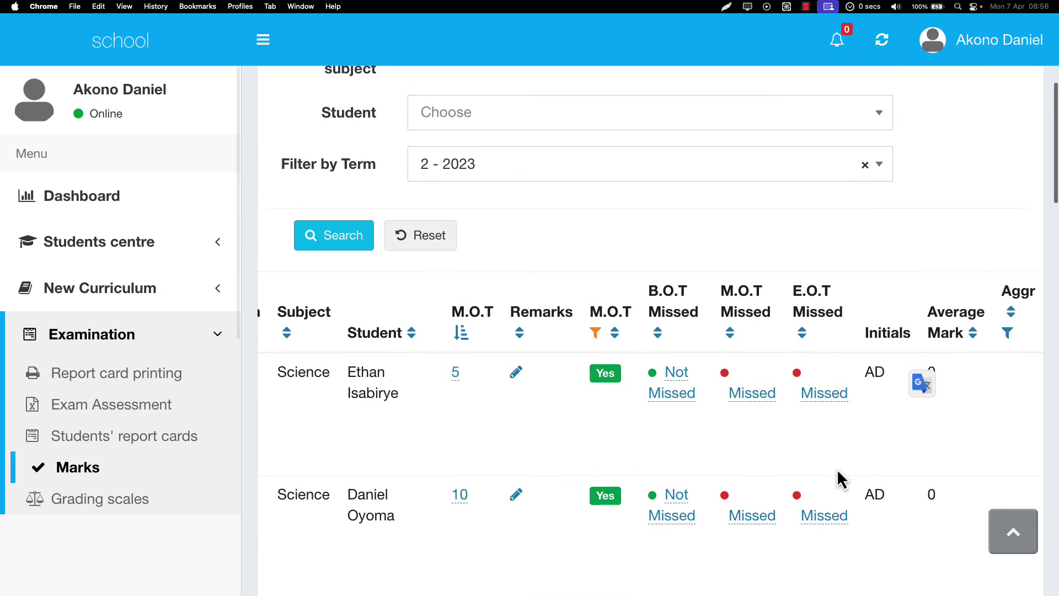
{"action": "scroll", "coordinate": [838, 477], "scroll_direction": "down", "scroll_amount": 2}
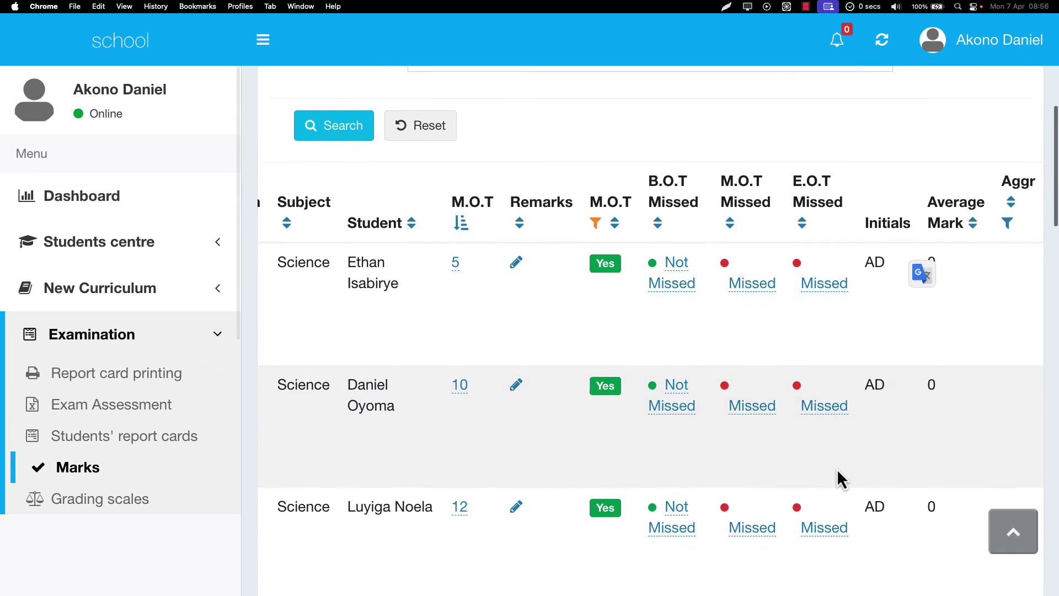
{"action": "scroll", "coordinate": [840, 479], "scroll_direction": "down", "scroll_amount": 12}
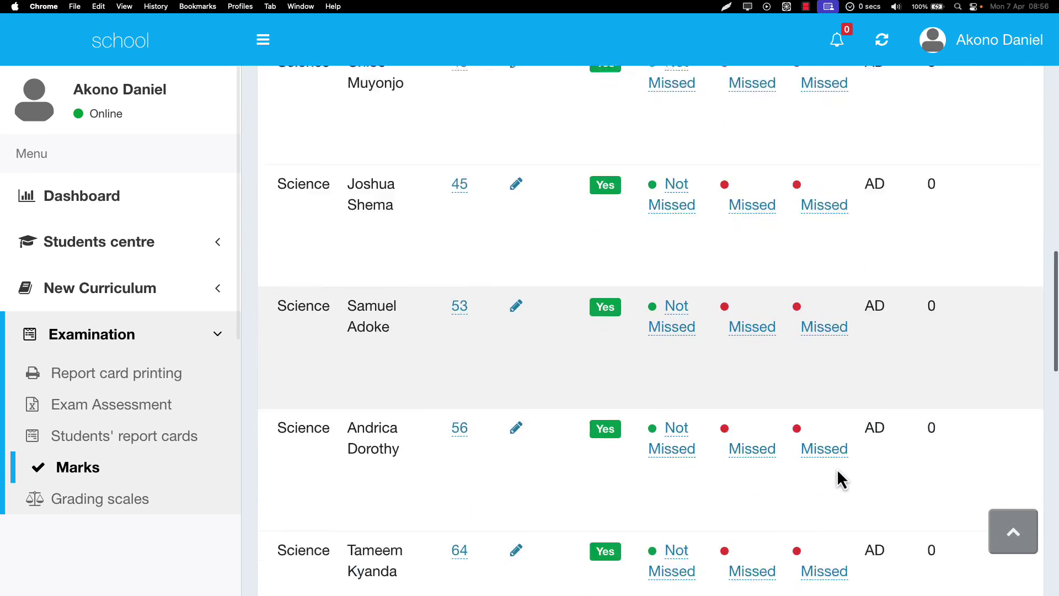
{"action": "scroll", "coordinate": [840, 478], "scroll_direction": "down", "scroll_amount": 12}
{"action": "scroll", "coordinate": [840, 479], "scroll_direction": "up", "scroll_amount": 8}
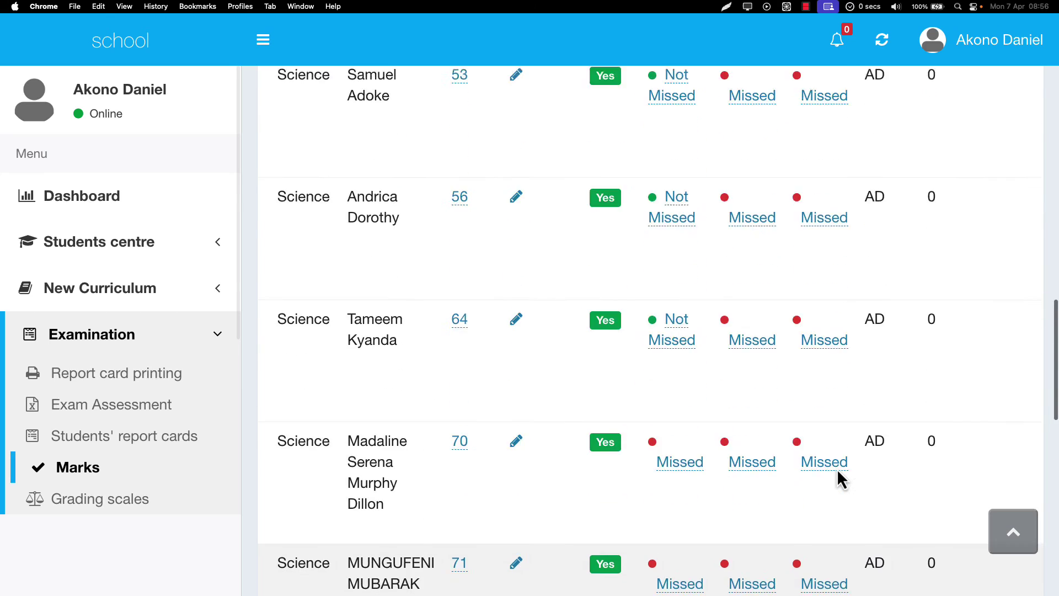
{"action": "scroll", "coordinate": [841, 478], "scroll_direction": "up", "scroll_amount": 2}
{"action": "scroll", "coordinate": [840, 478], "scroll_direction": "up", "scroll_amount": 18}
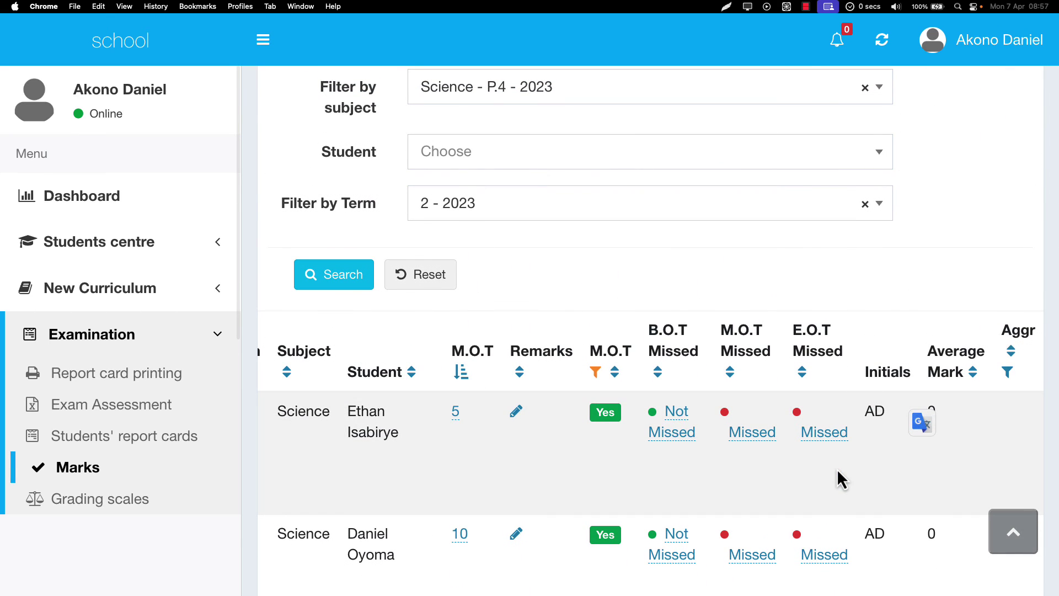
Switch to the admin session in Brave and look through its Marks list
{"action": "key", "text": "super+Tab"}
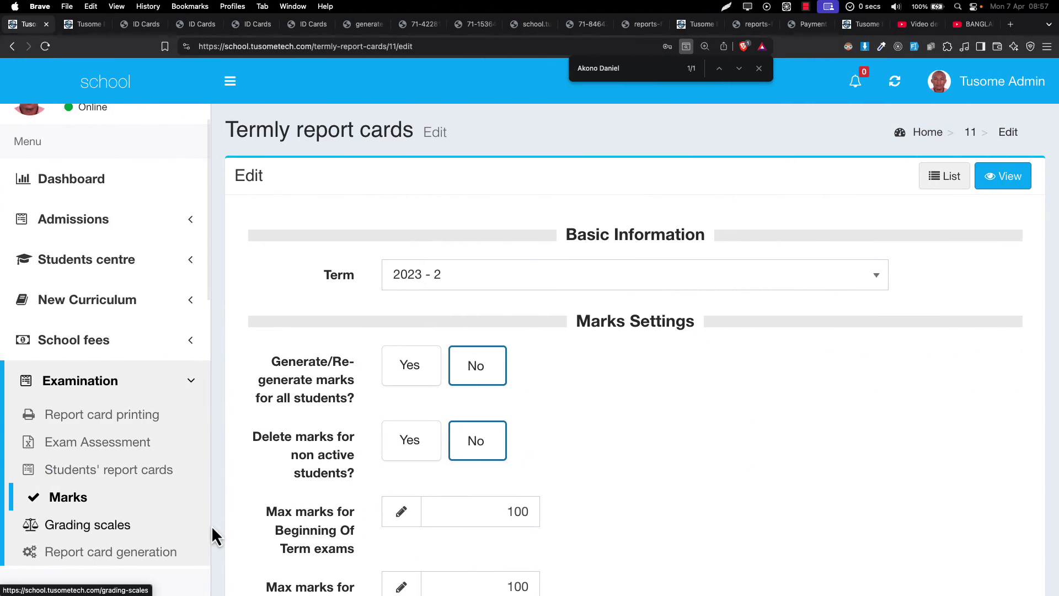
{"action": "left_click", "coordinate": [89, 510]}
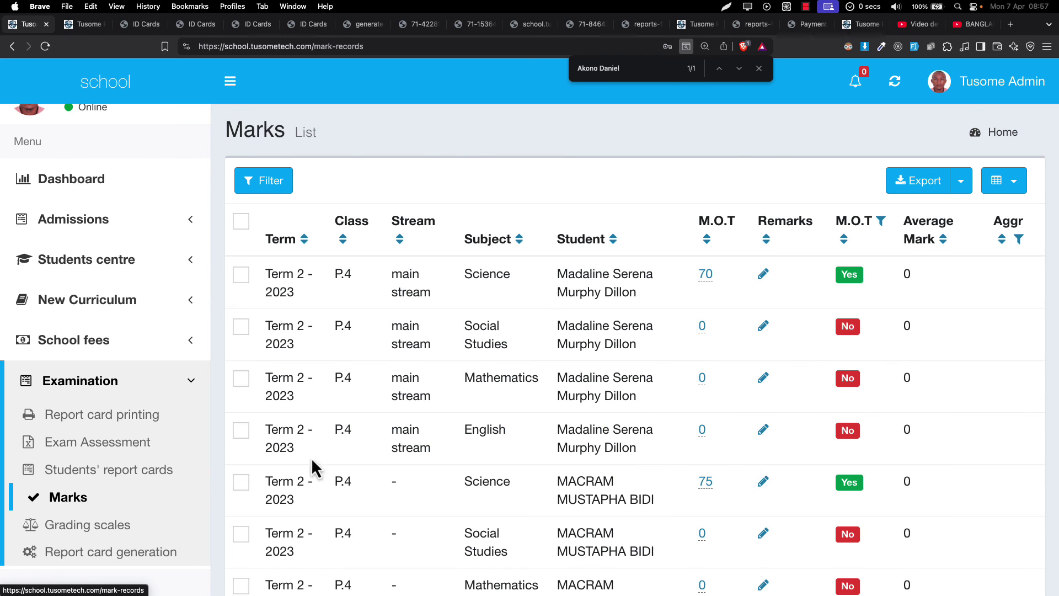
{"action": "scroll", "coordinate": [657, 392], "scroll_direction": "down", "scroll_amount": 5}
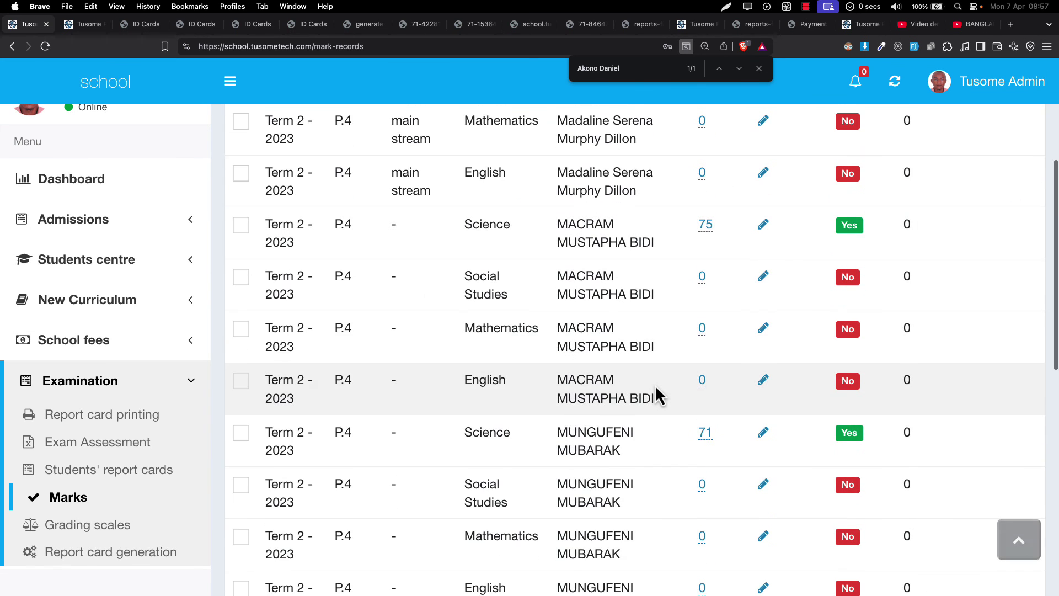
Open the termly report cards list and check the M.O.T submission figure for MID OF TERM 2 REPORT CARD 2025
{"action": "left_click", "coordinate": [117, 530]}
{"action": "left_click", "coordinate": [110, 560]}
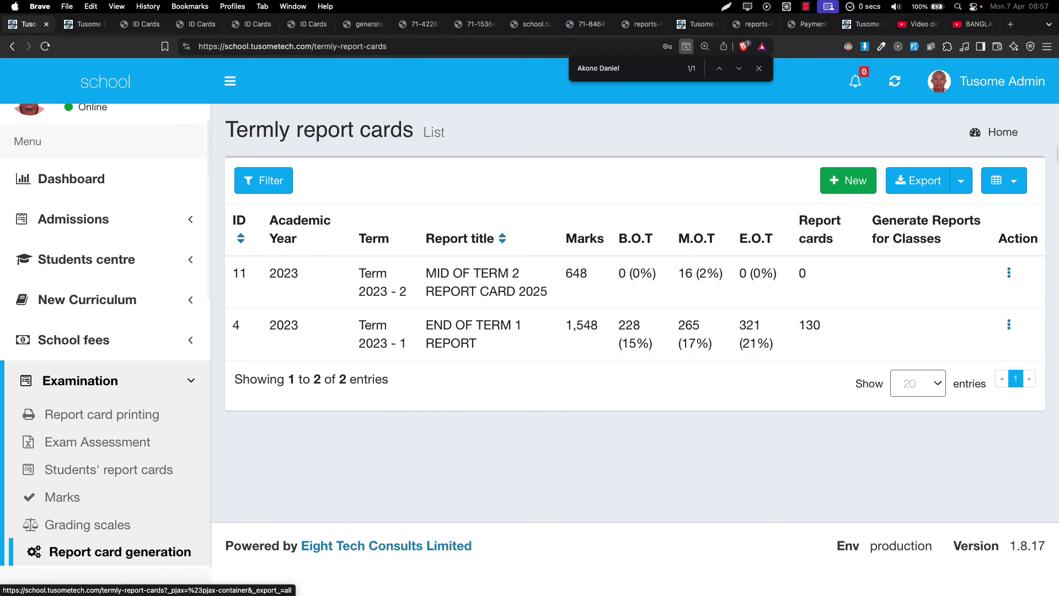
{"action": "left_click_drag", "start_coordinate": [682, 272], "coordinate": [733, 284]}
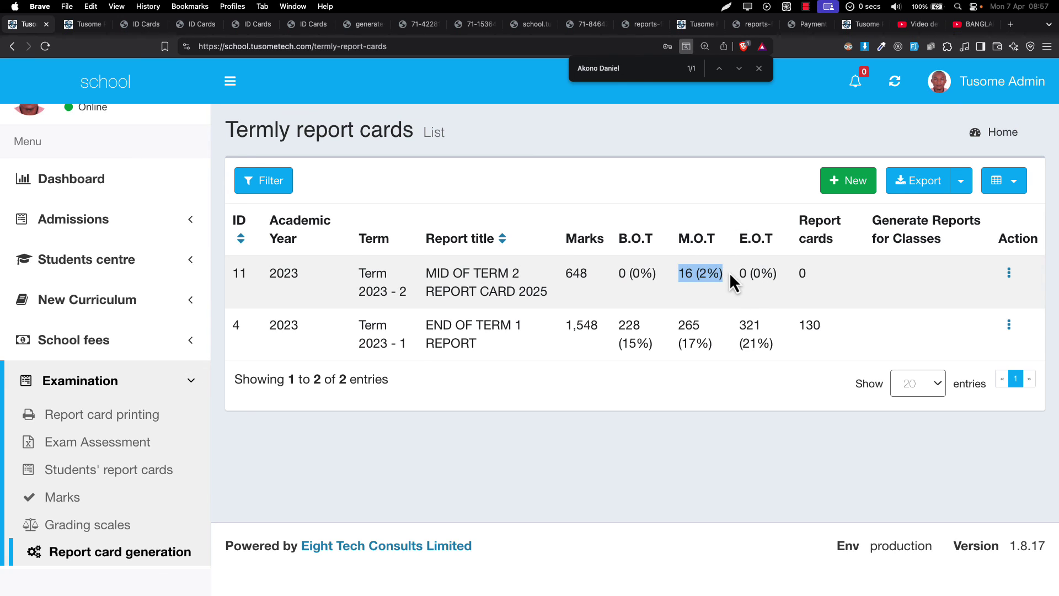
{"action": "left_click", "coordinate": [710, 280]}
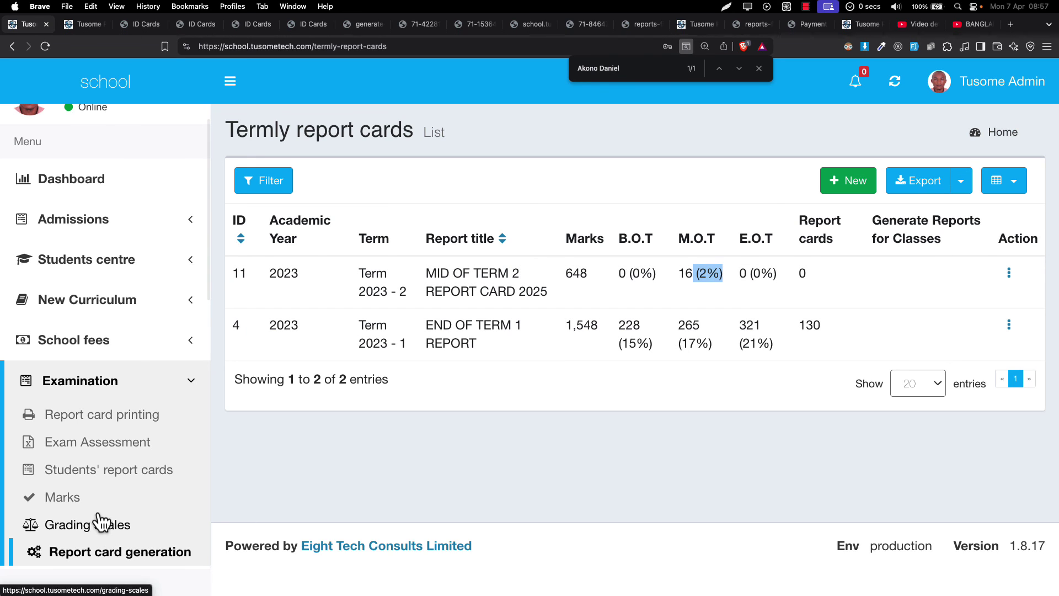
Open the Marks list and filter it by class P.4 - 2023 and term 2 - 2023
{"action": "left_click", "coordinate": [73, 501]}
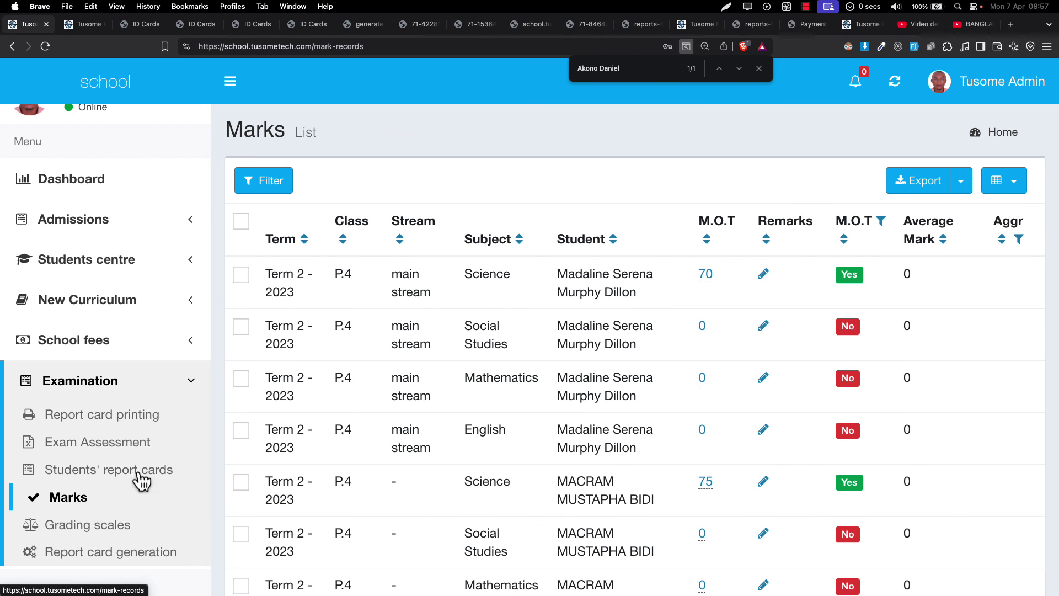
{"action": "left_click", "coordinate": [279, 187]}
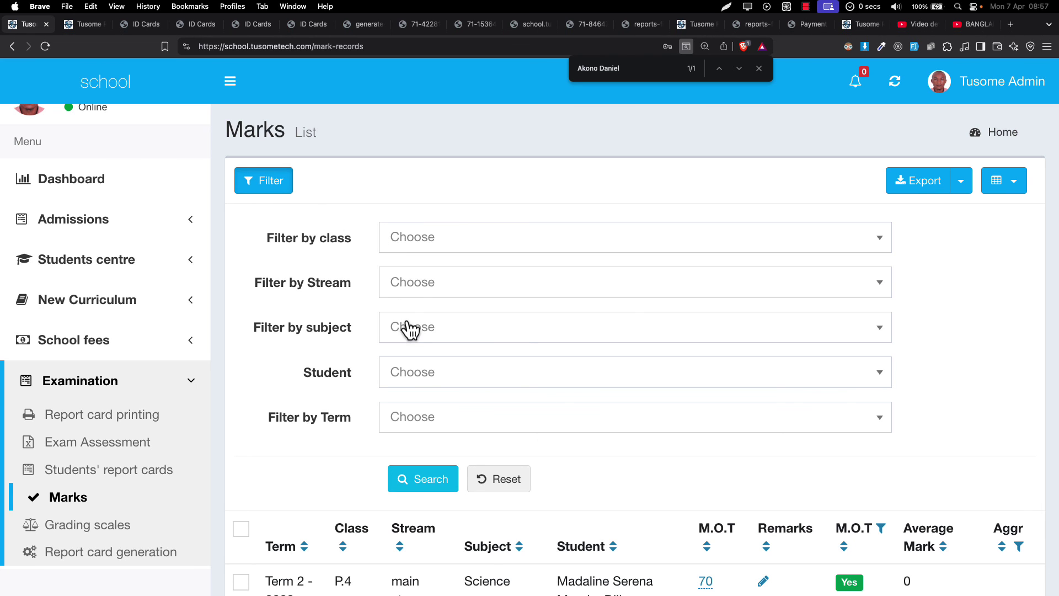
{"action": "left_click", "coordinate": [407, 417]}
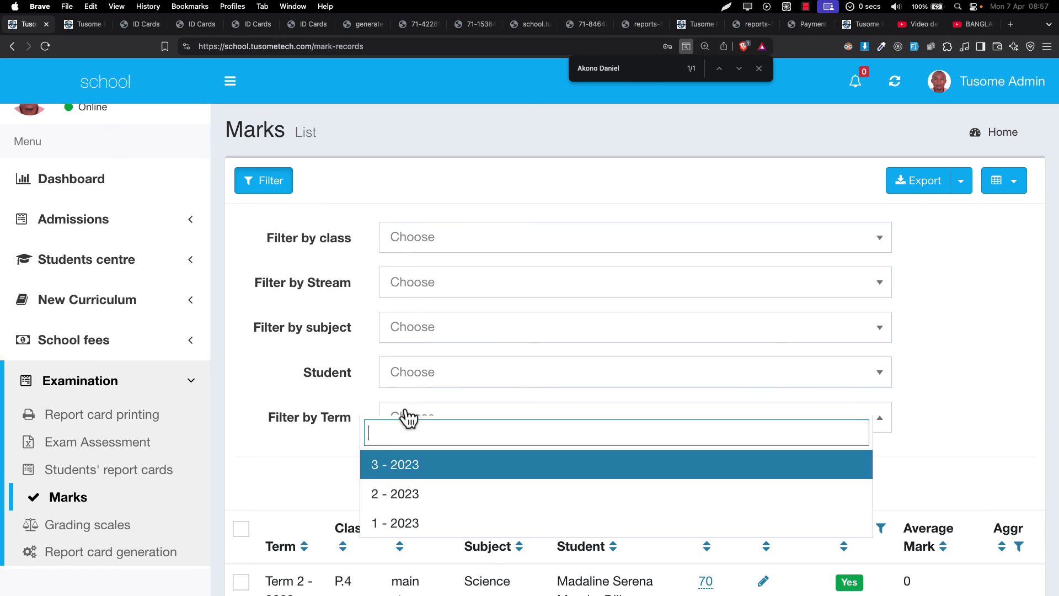
{"action": "left_click", "coordinate": [407, 494]}
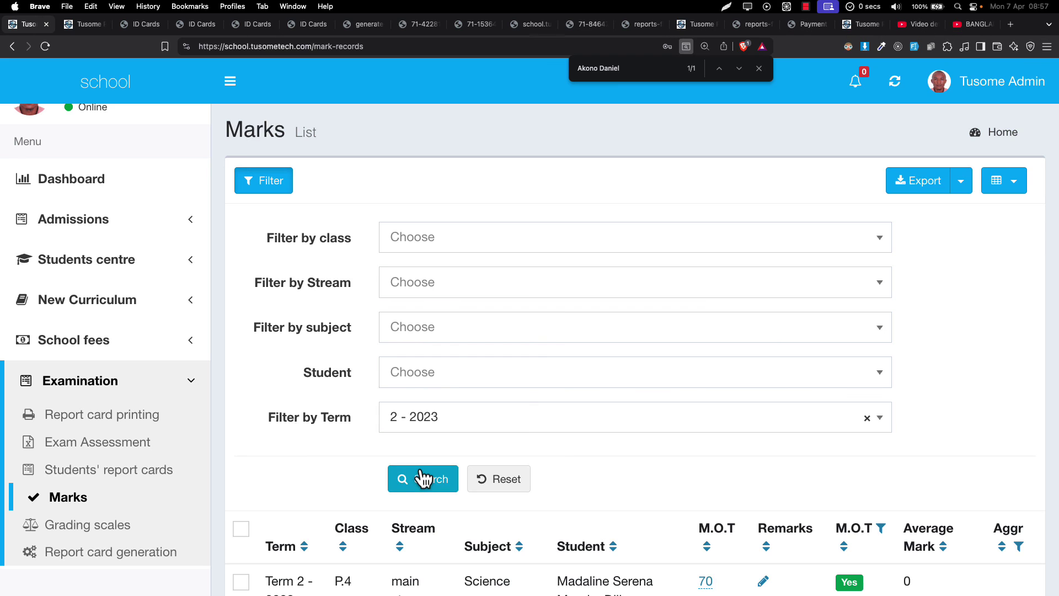
{"action": "left_click", "coordinate": [422, 336]}
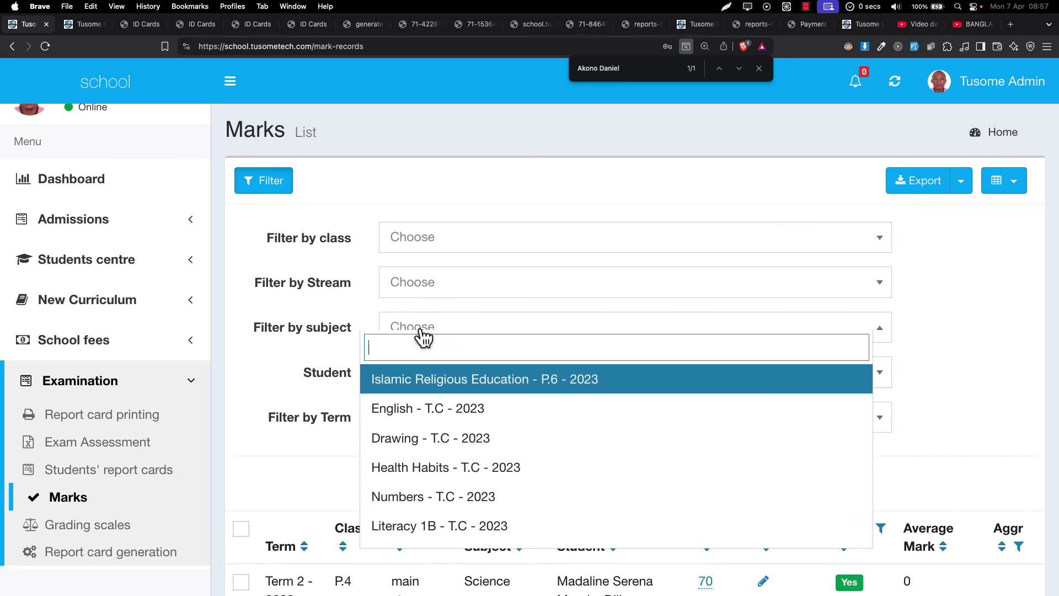
{"action": "left_click", "coordinate": [427, 253]}
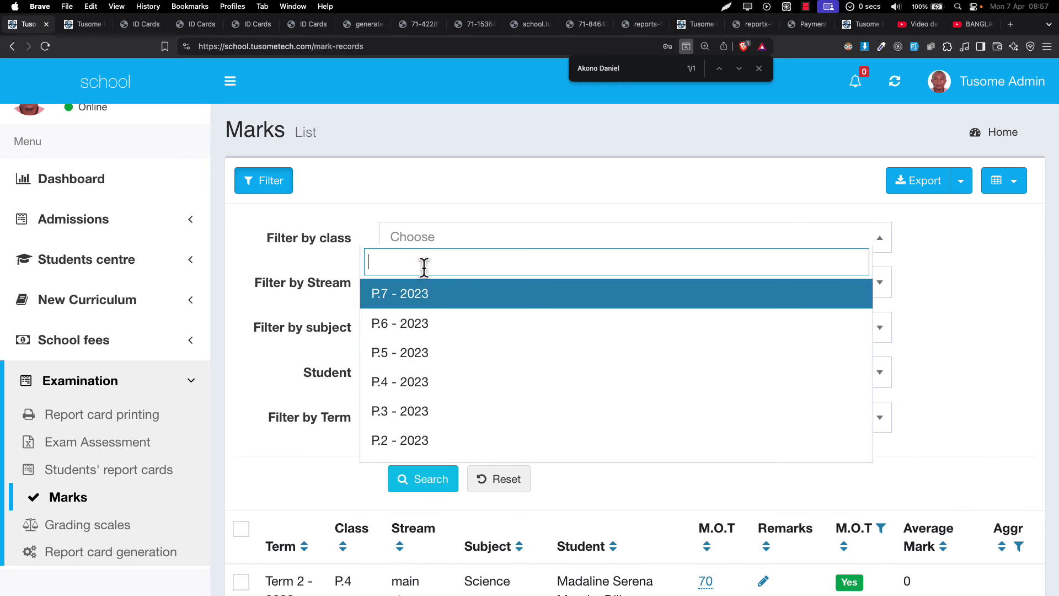
{"action": "left_click", "coordinate": [407, 383]}
{"action": "left_click", "coordinate": [428, 479]}
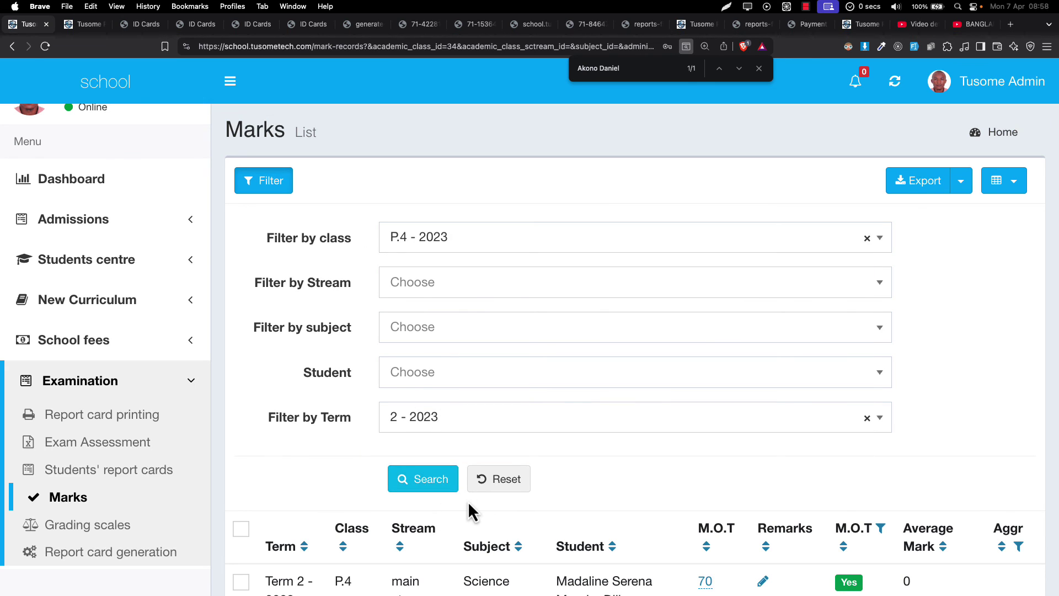
Look through the filtered marks and restrict the M.O.T submission column to Not Submitted records
{"action": "scroll", "coordinate": [467, 501], "scroll_direction": "down", "scroll_amount": 20}
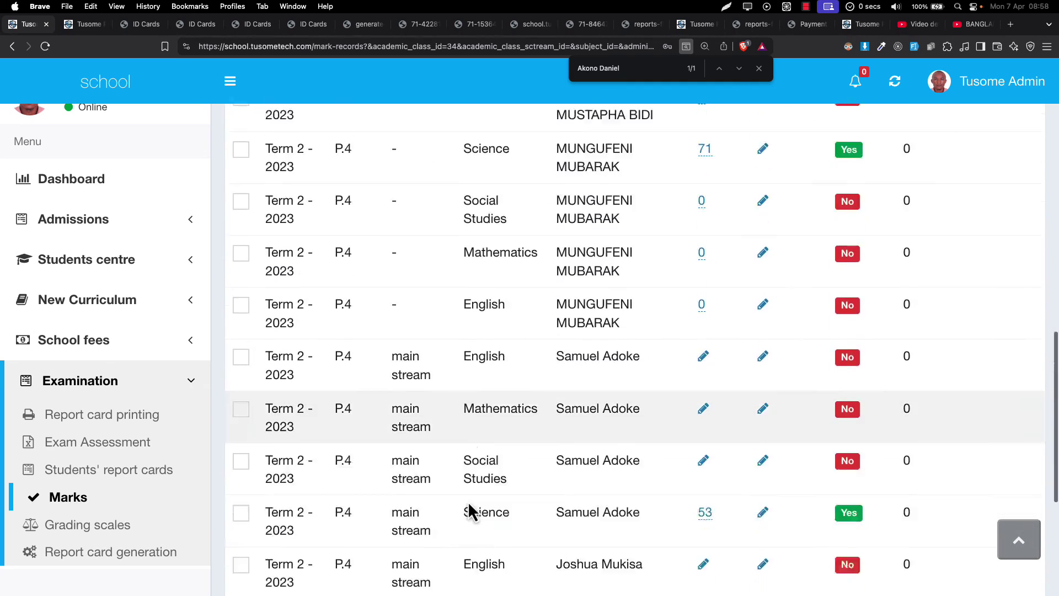
{"action": "scroll", "coordinate": [468, 501], "scroll_direction": "up", "scroll_amount": 15}
{"action": "scroll", "coordinate": [468, 501], "scroll_direction": "down", "scroll_amount": 5}
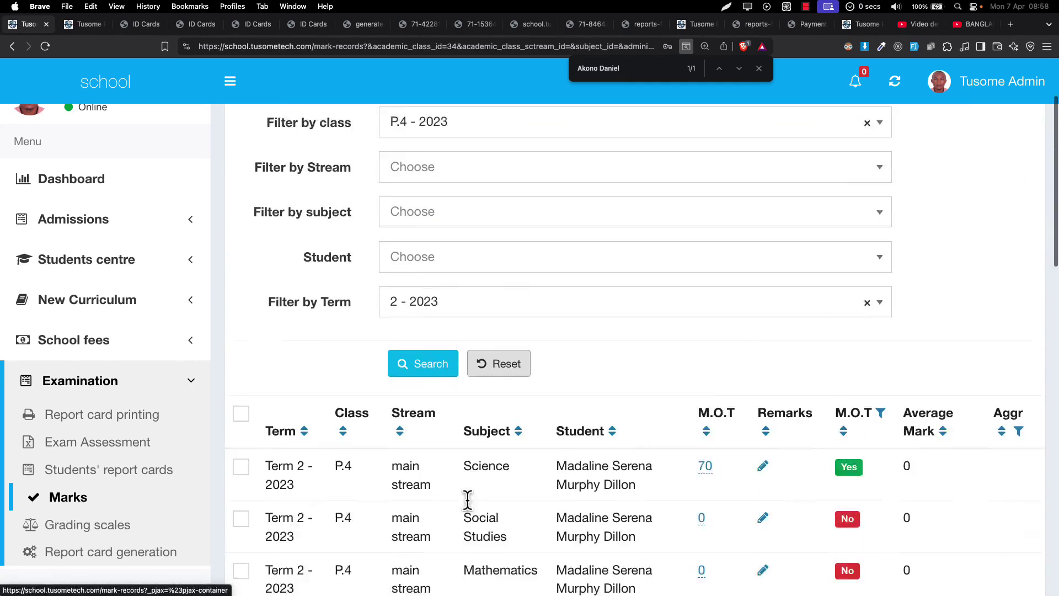
{"action": "scroll", "coordinate": [468, 501], "scroll_direction": "up", "scroll_amount": 1}
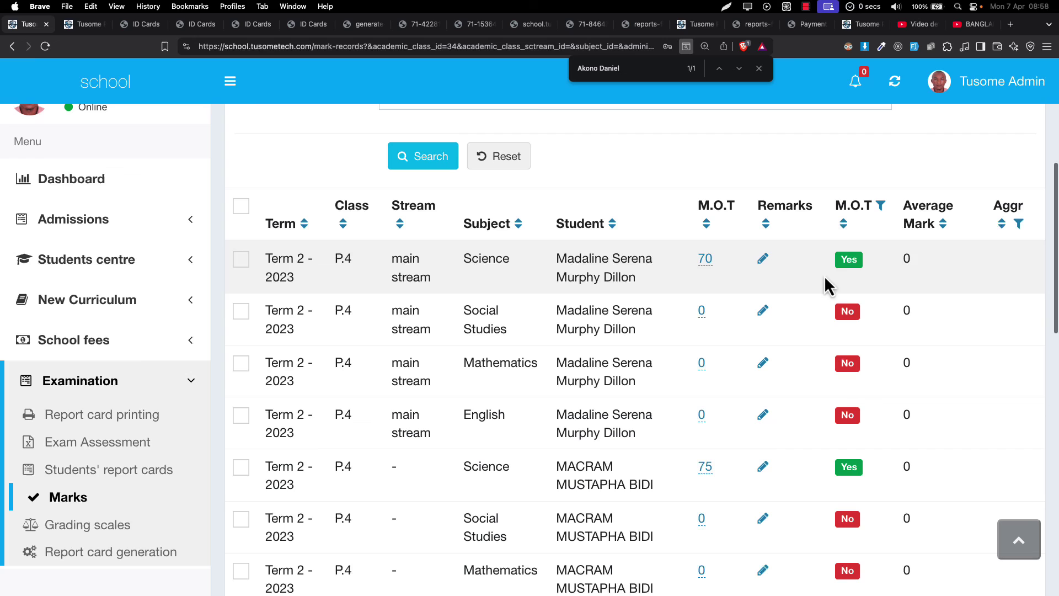
{"action": "left_click", "coordinate": [881, 206]}
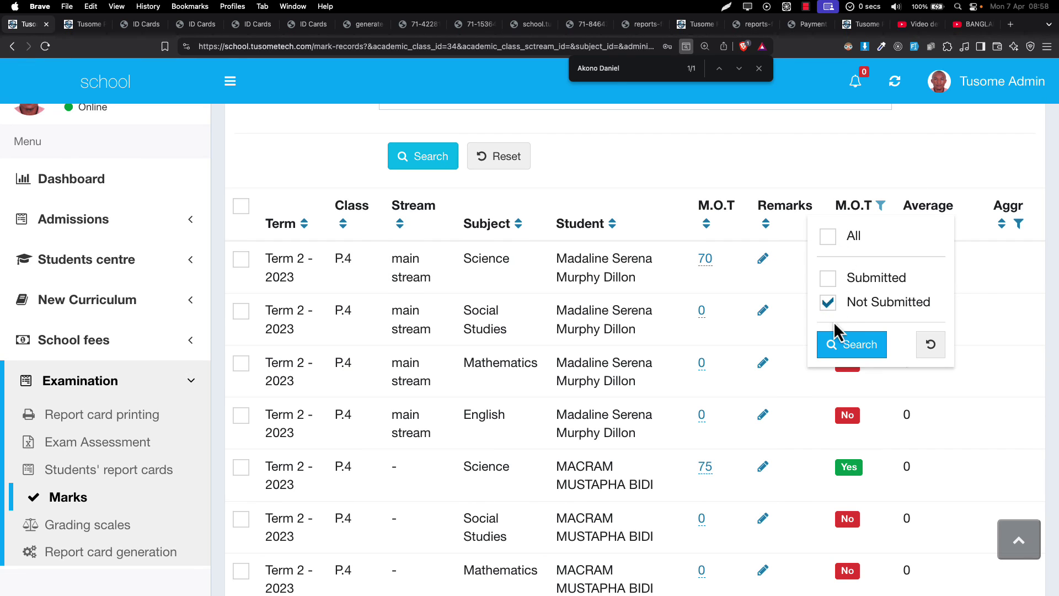
{"action": "left_click", "coordinate": [832, 344]}
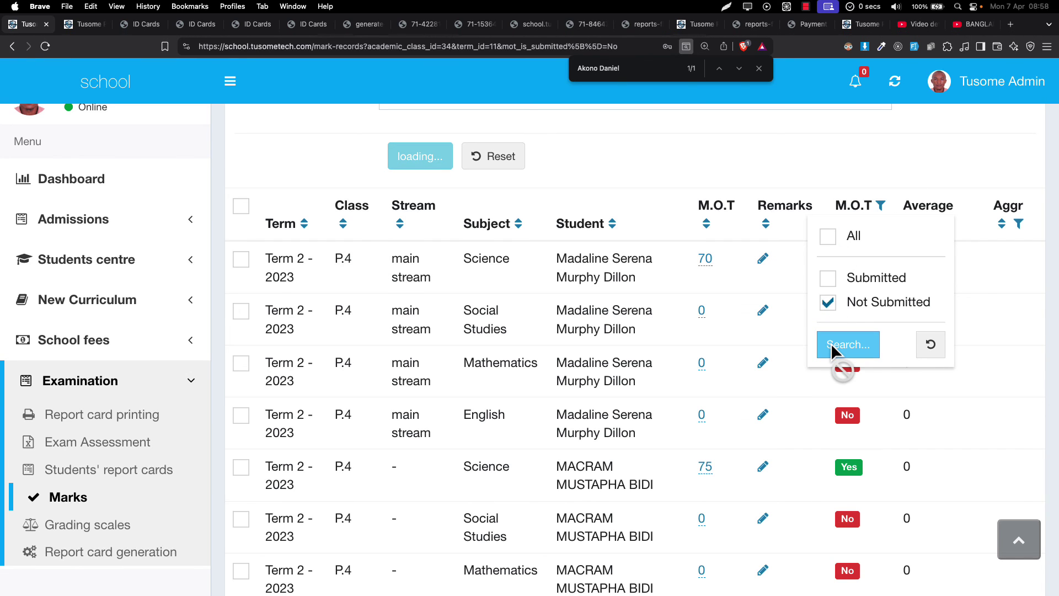
{"action": "scroll", "coordinate": [830, 343], "scroll_direction": "down", "scroll_amount": 3}
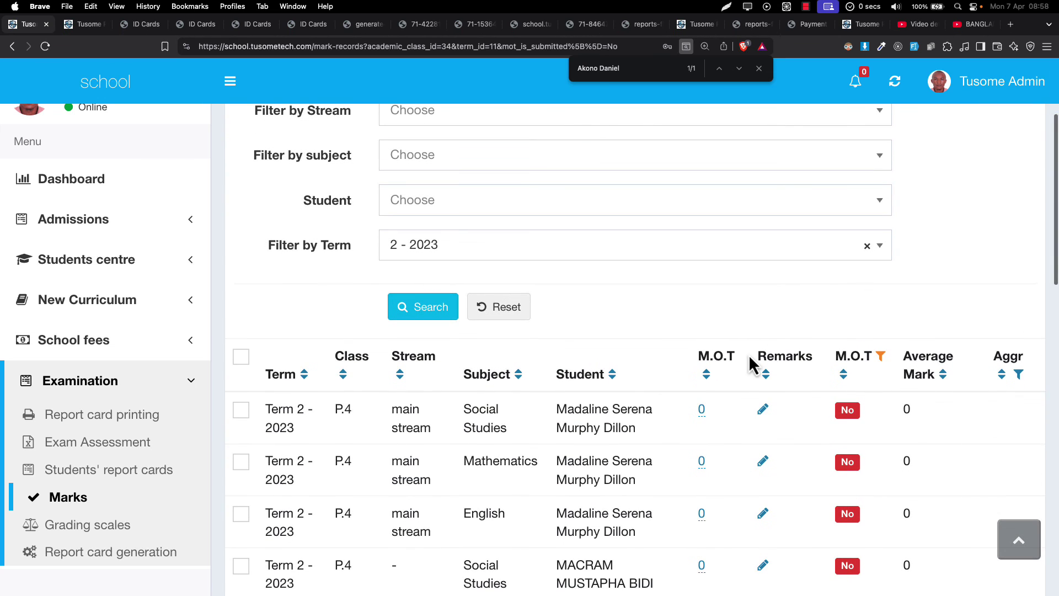
{"action": "scroll", "coordinate": [647, 478], "scroll_direction": "down", "scroll_amount": 3}
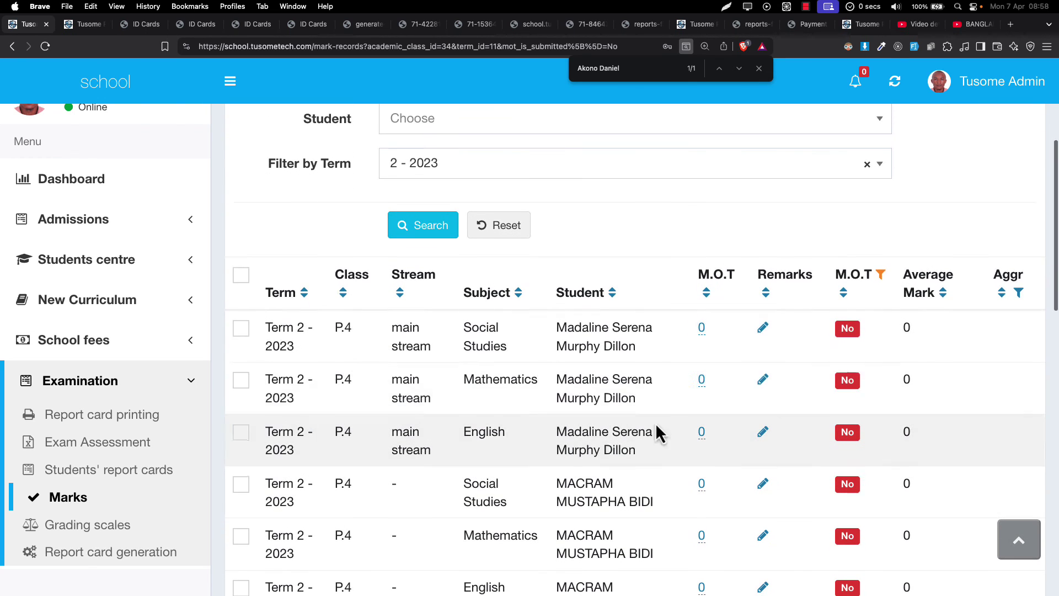
Enter the first listed student's M.O.T marks: 23 for Social Studies, 62 for Mathematics and 5 for English
{"action": "left_click", "coordinate": [701, 329]}
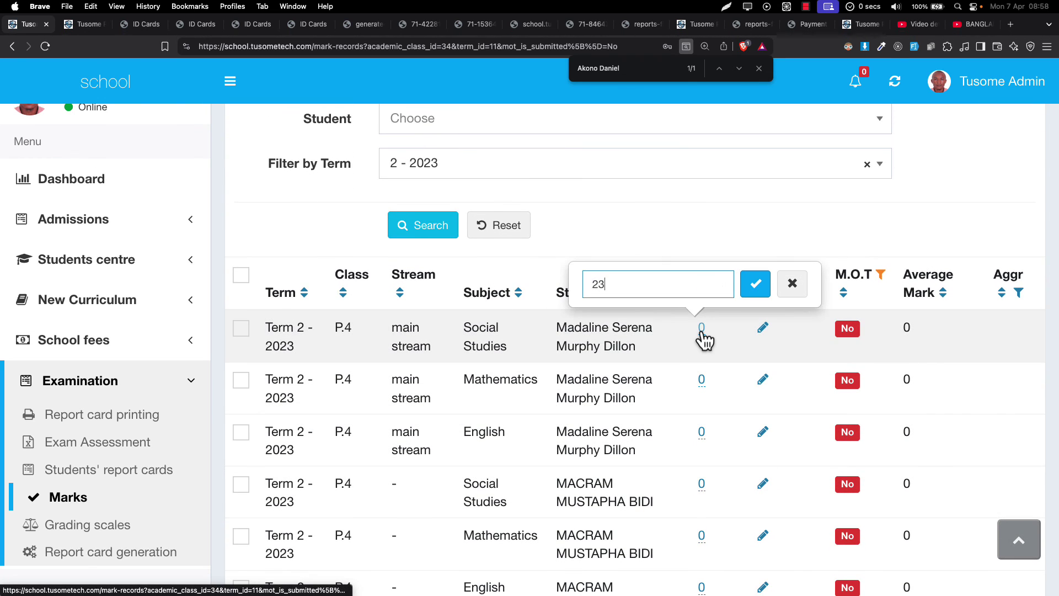
{"action": "key", "text": "Return"}
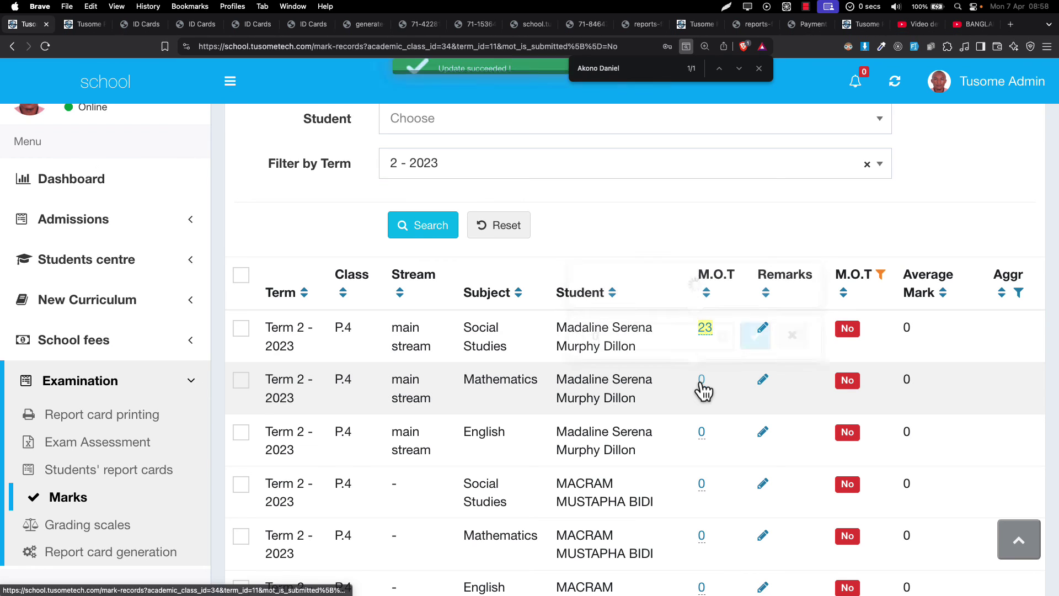
{"action": "left_click", "coordinate": [701, 380]}
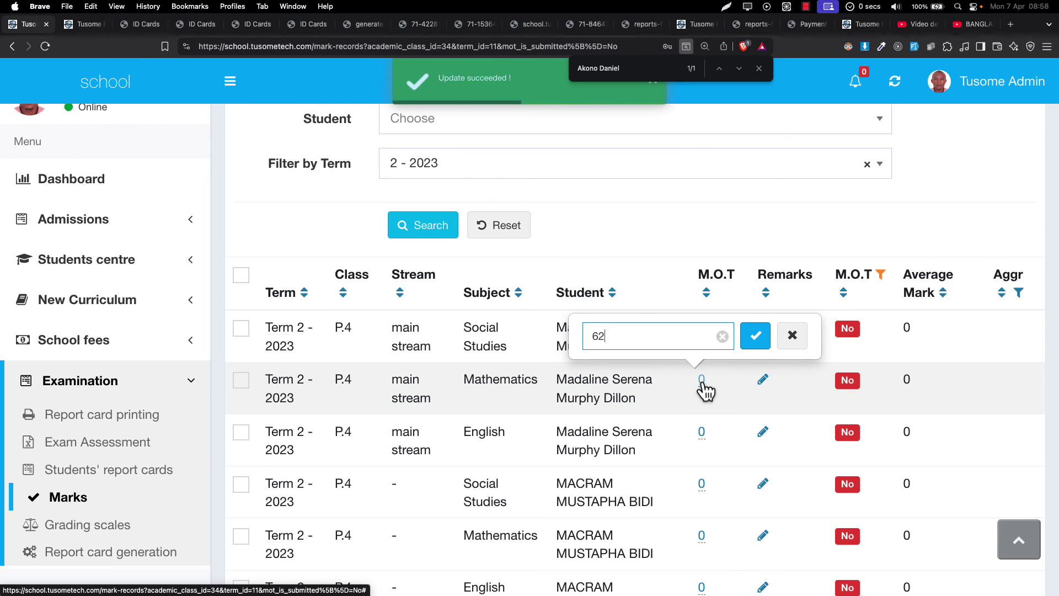
{"action": "type", "text": "62"}
{"action": "key", "text": "Return"}
{"action": "left_click", "coordinate": [701, 433]}
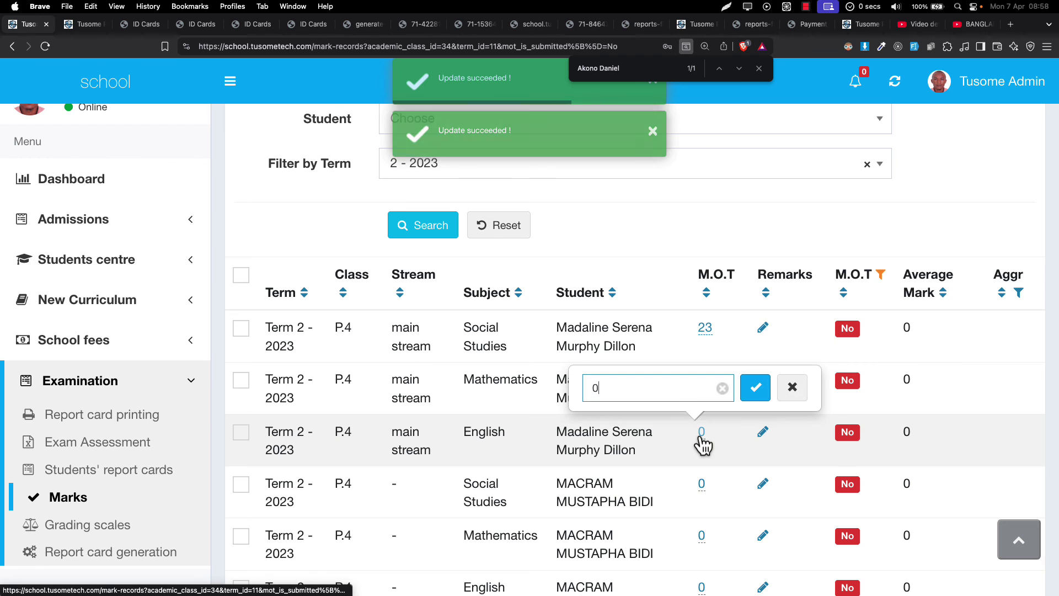
{"action": "type", "text": "5"}
{"action": "key", "text": "Return"}
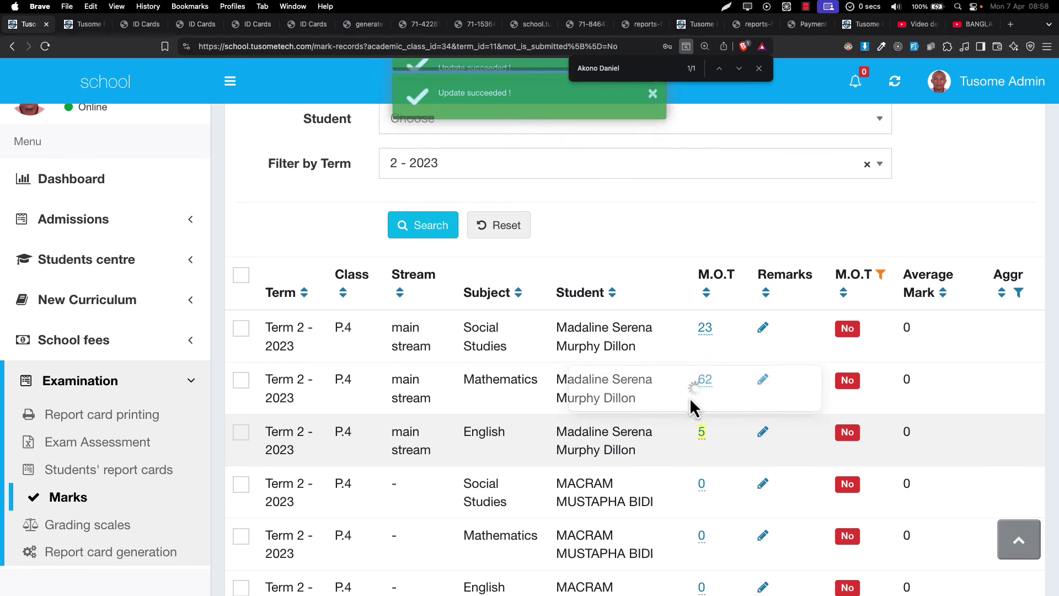
Copy the student's first name from the first Social Studies row
{"action": "double_click", "coordinate": [577, 323]}
{"action": "left_click", "coordinate": [609, 327]}
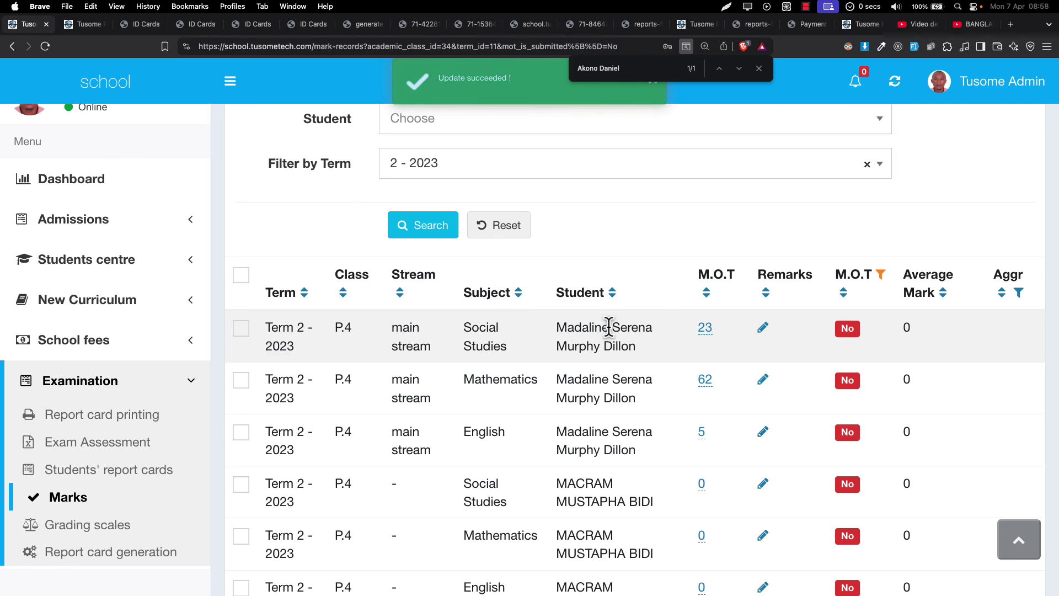
{"action": "double_click", "coordinate": [561, 324]}
{"action": "key", "text": "super+c"}
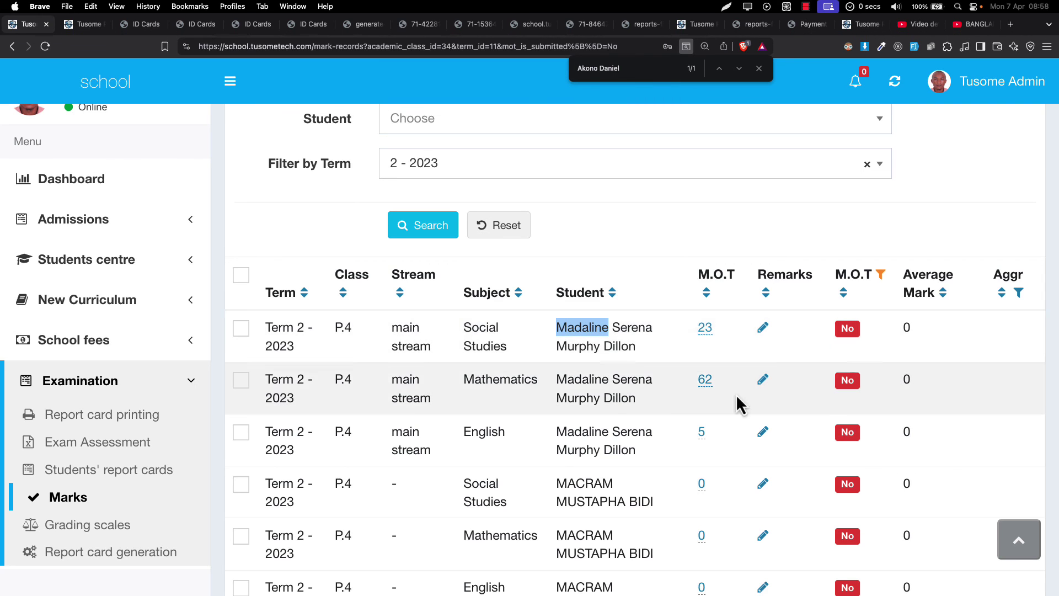
Enter the second listed student's M.O.T marks: 13 for Mathematics and 67 for English
{"action": "scroll", "coordinate": [708, 441], "scroll_direction": "down", "scroll_amount": 3}
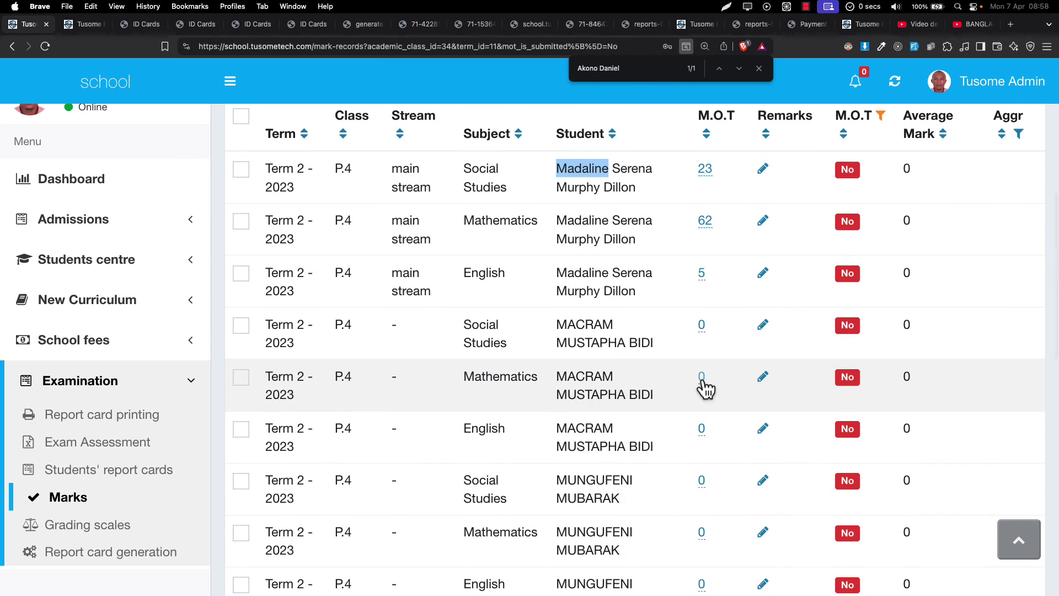
{"action": "left_click", "coordinate": [702, 380]}
{"action": "key", "text": "Return"}
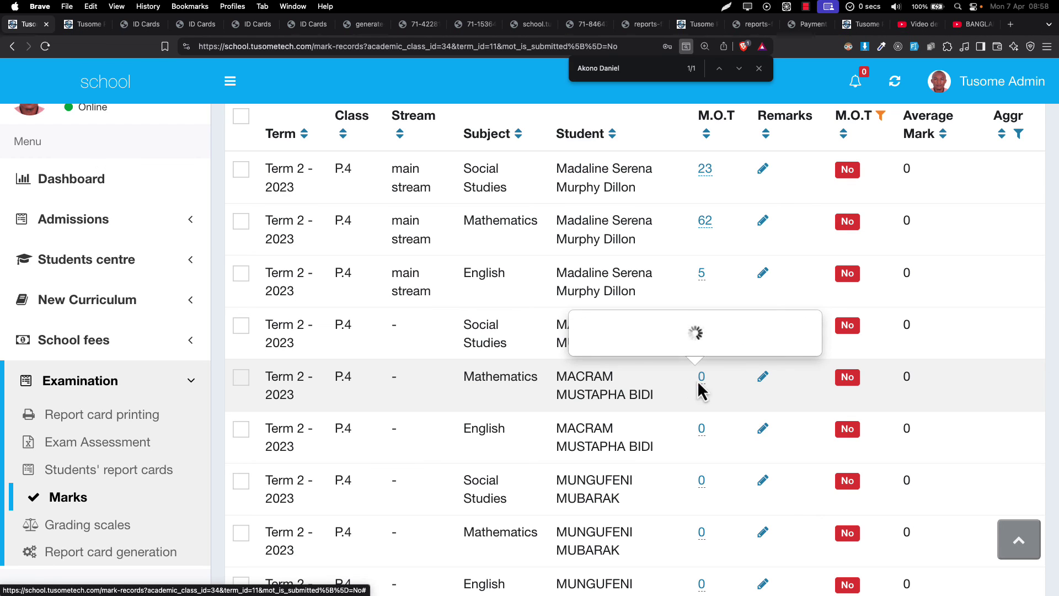
{"action": "left_click", "coordinate": [702, 431]}
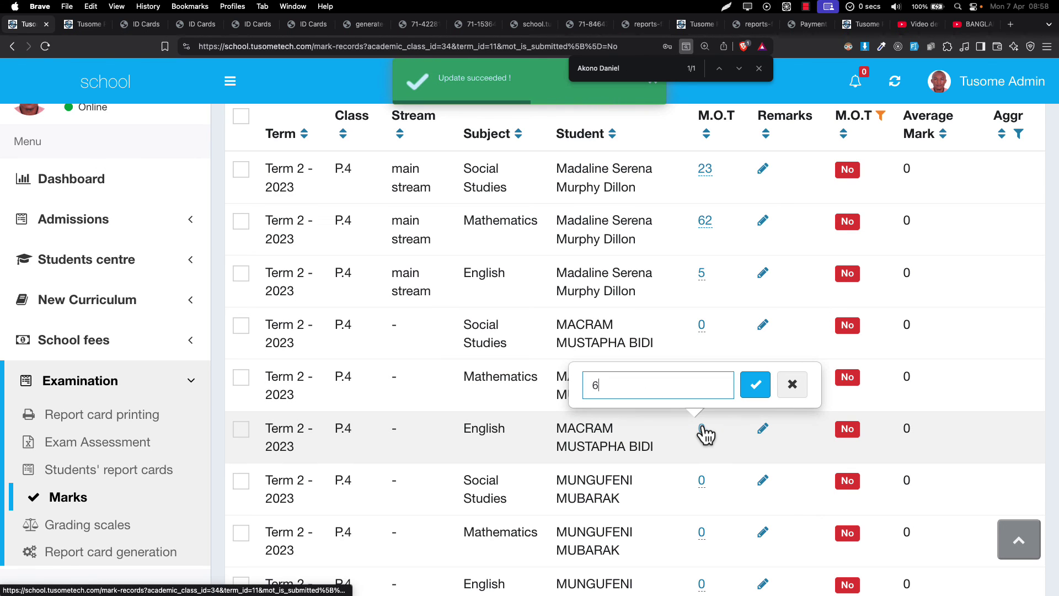
{"action": "type", "text": "67"}
{"action": "key", "text": "Return"}
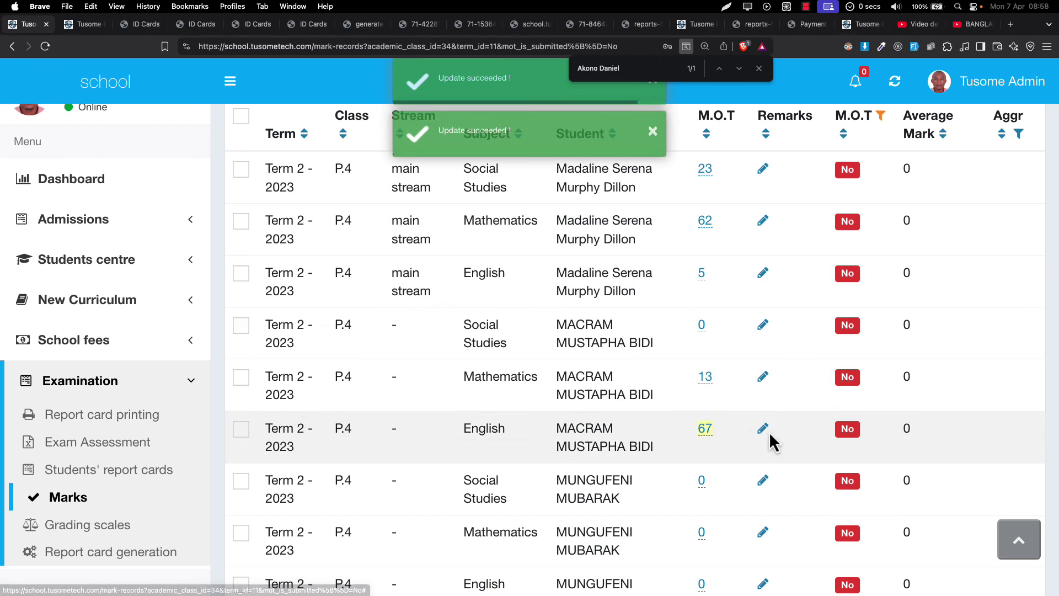
Reset the class and term filters on the Marks list
{"action": "scroll", "coordinate": [616, 329], "scroll_direction": "up", "scroll_amount": 6}
{"action": "scroll", "coordinate": [615, 326], "scroll_direction": "up", "scroll_amount": 2}
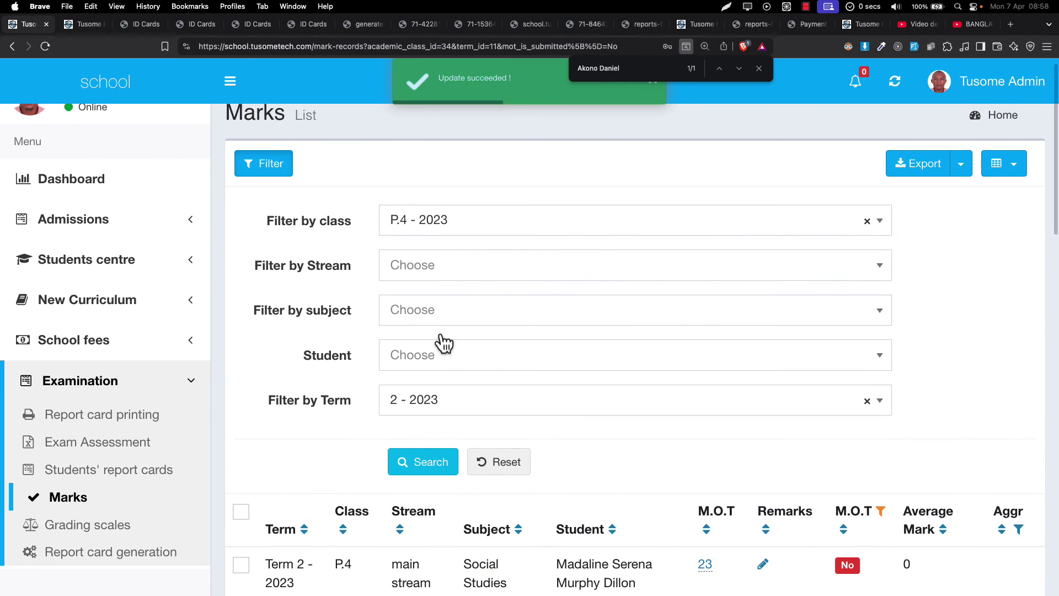
{"action": "left_click", "coordinate": [485, 461]}
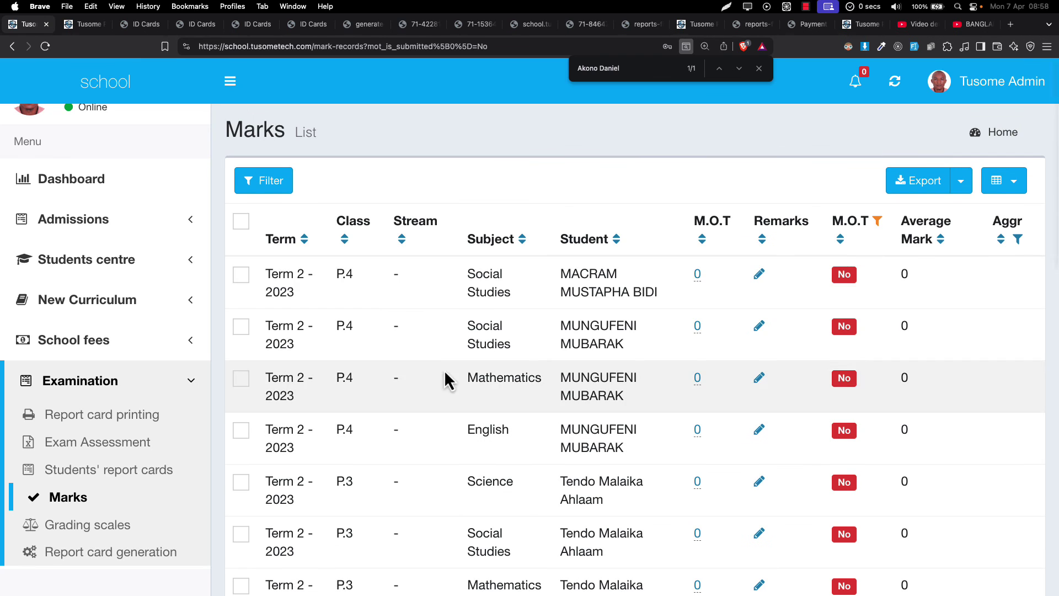
Filter the Marks list by student, using the copied first name to find the P.4 - 2023 student
{"action": "left_click", "coordinate": [286, 183]}
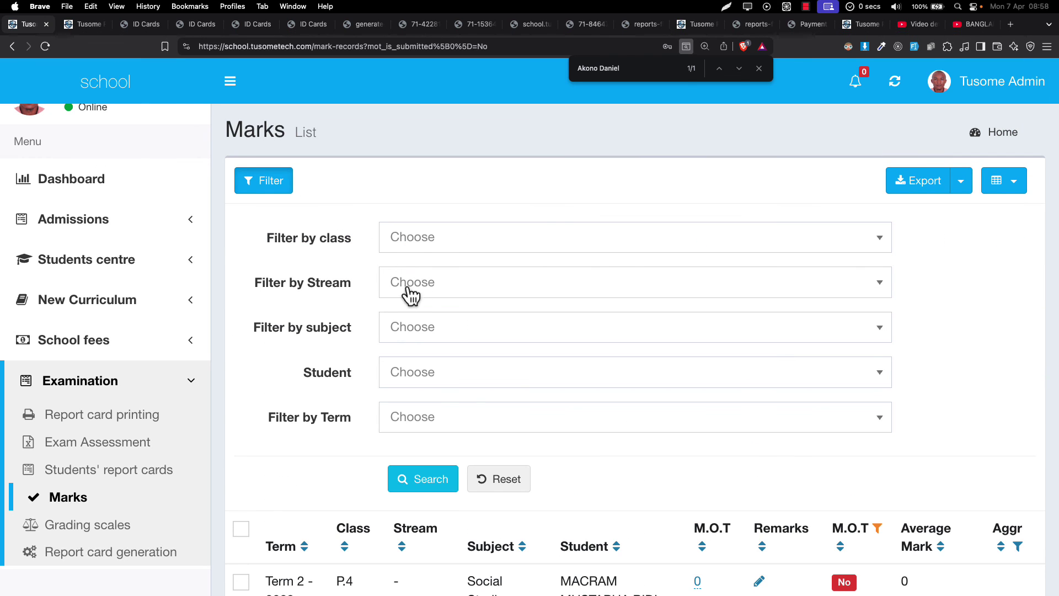
{"action": "left_click", "coordinate": [407, 331]}
{"action": "left_click", "coordinate": [387, 373]}
{"action": "left_click", "coordinate": [421, 378]}
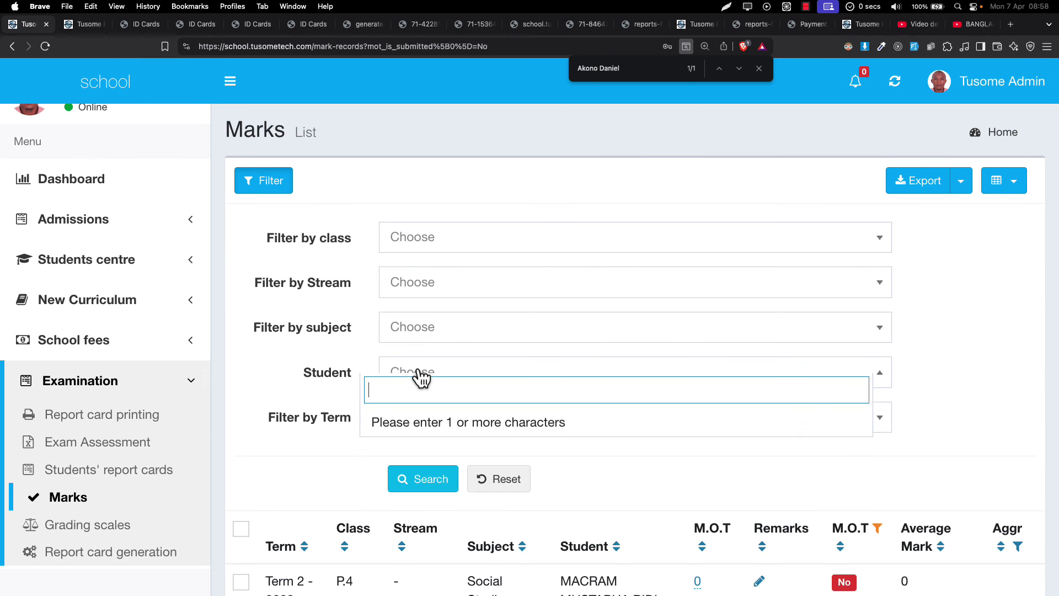
{"action": "type", "text": "Madaline"}
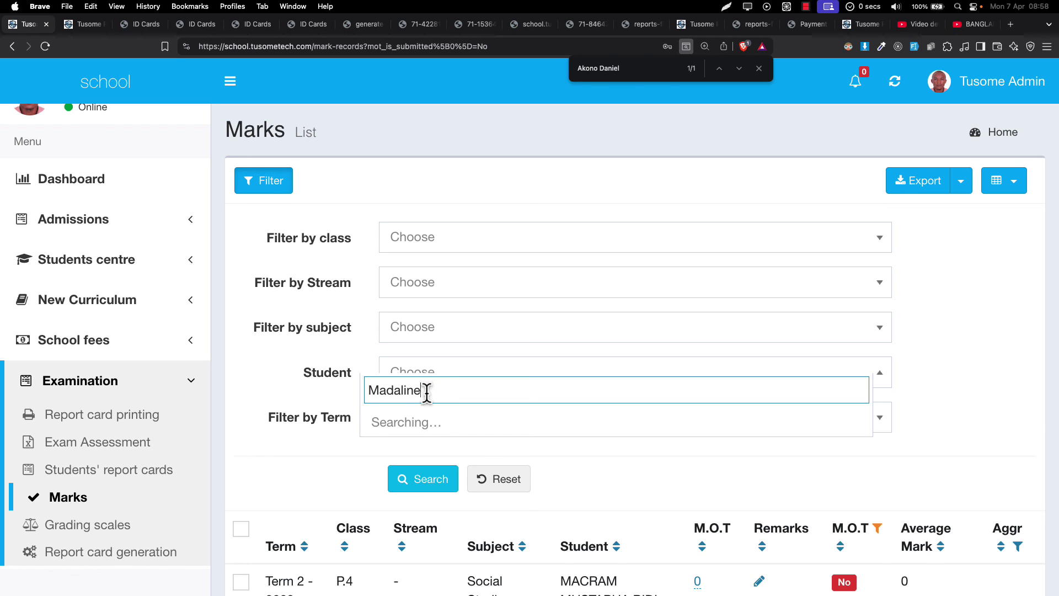
{"action": "left_click", "coordinate": [426, 429]}
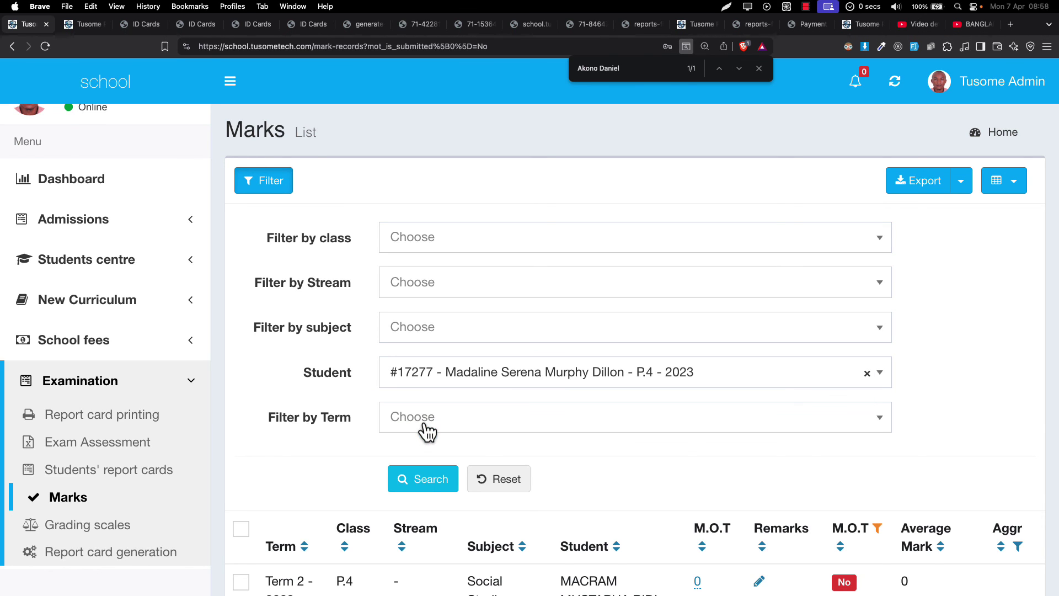
{"action": "left_click", "coordinate": [424, 478]}
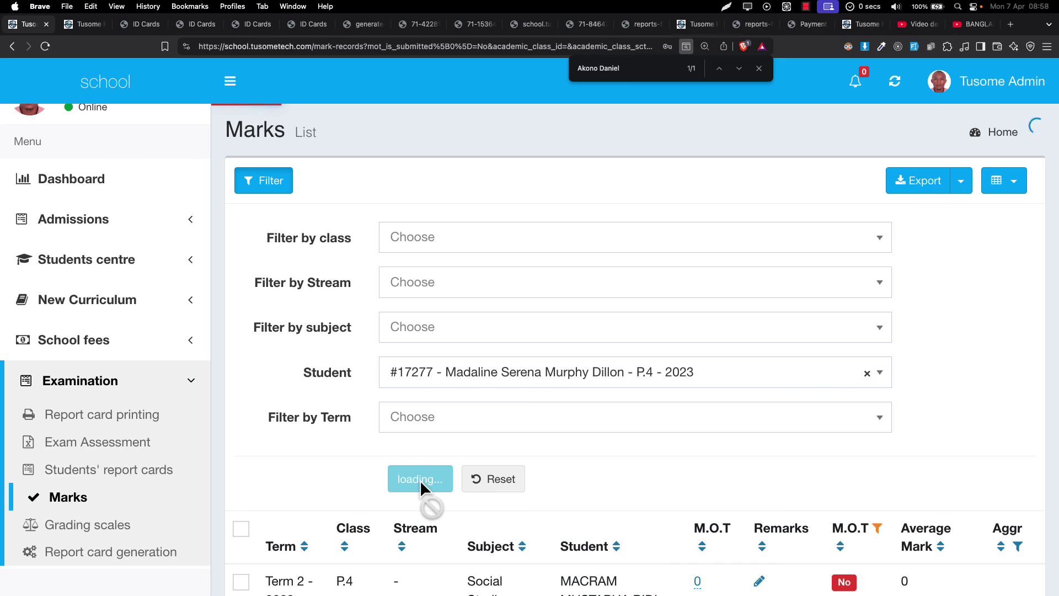
Remove the Not Submitted restriction from the M.O.T column to list all of the student's marks
{"action": "scroll", "coordinate": [419, 480], "scroll_direction": "down", "scroll_amount": 6}
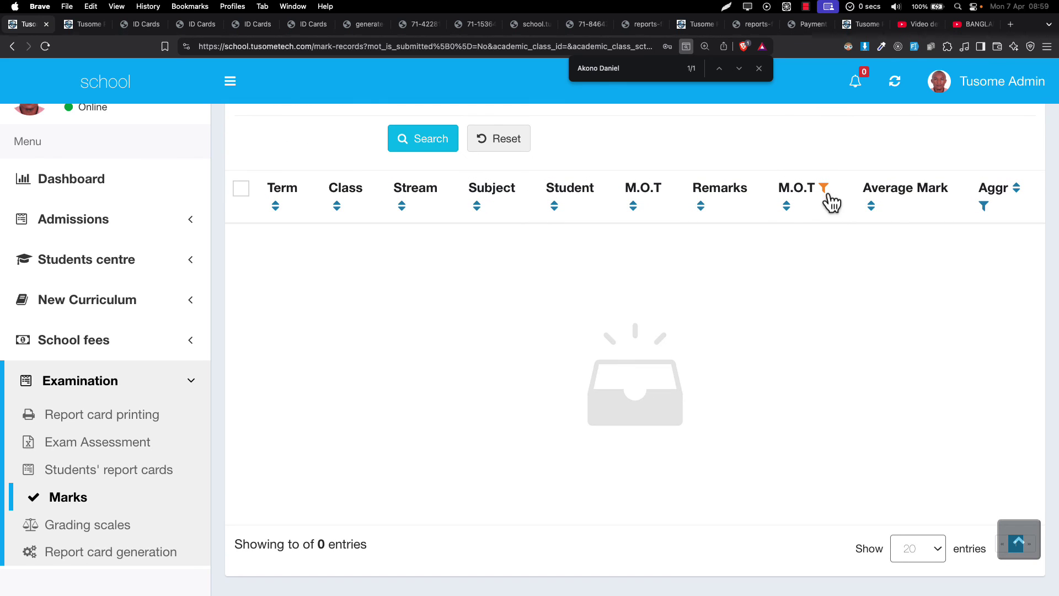
{"action": "left_click", "coordinate": [825, 190]}
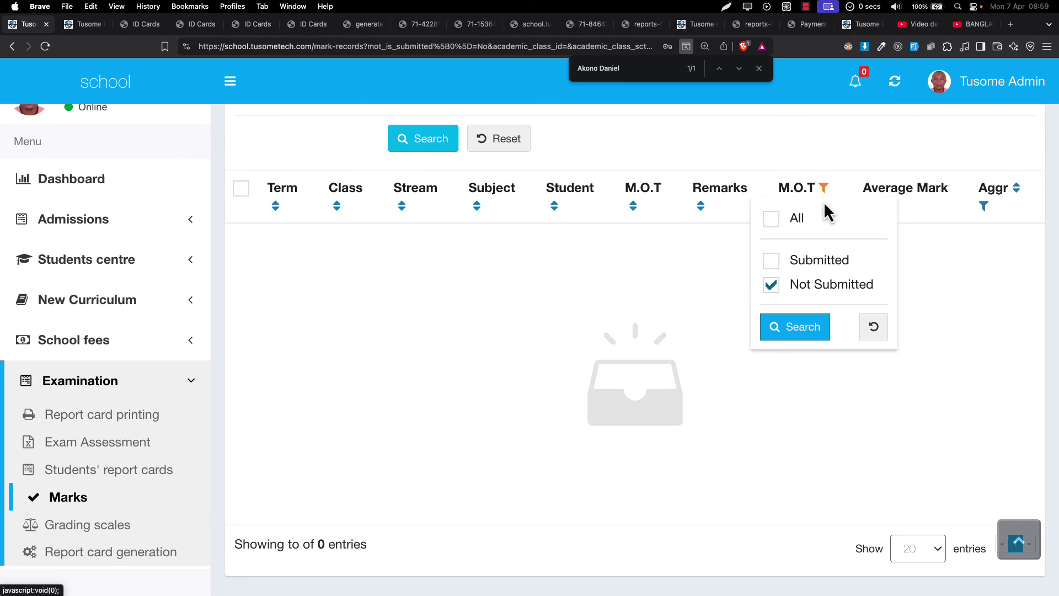
{"action": "left_click", "coordinate": [771, 284]}
{"action": "left_click", "coordinate": [799, 329]}
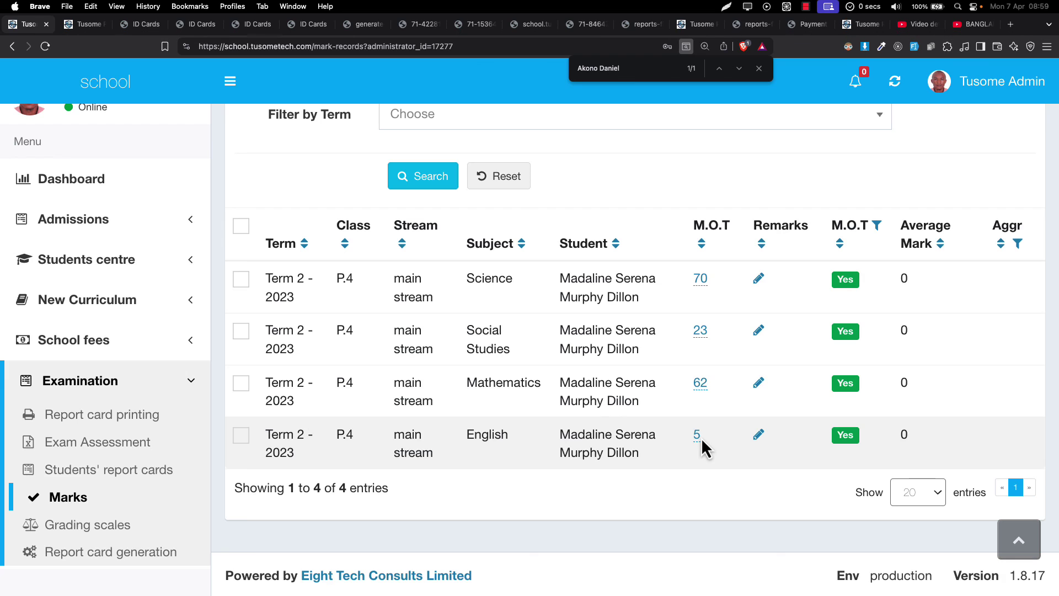
Change the filtered student's M.O.T marks to 91 for English and 47 for Social Studies
{"action": "left_click", "coordinate": [698, 436]}
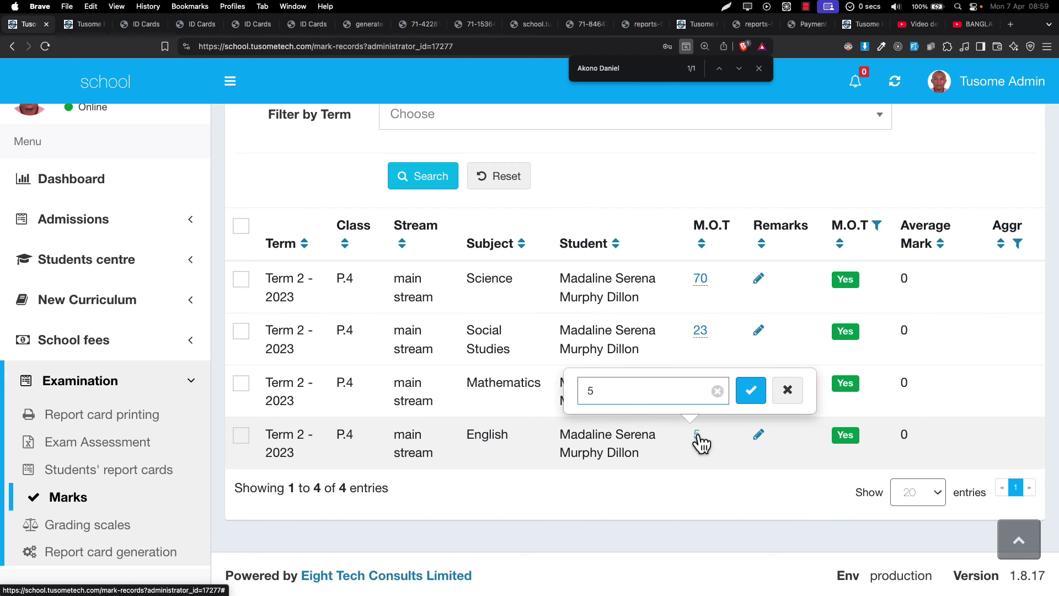
{"action": "type", "text": "13"}
{"action": "key", "text": "BackSpace"}
{"action": "type", "text": "80"}
{"action": "key", "text": "Return"}
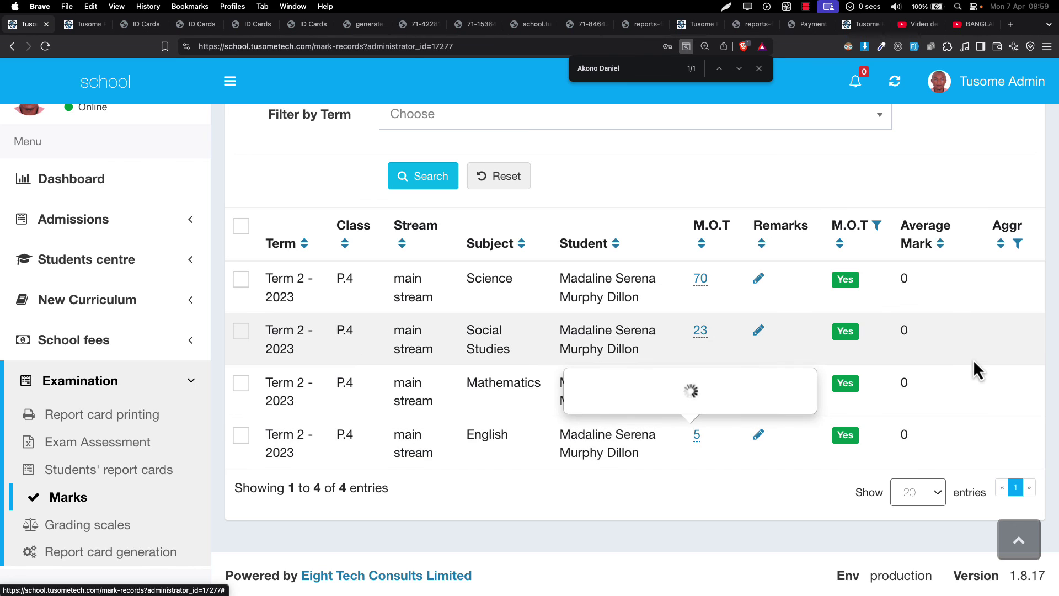
{"action": "left_click", "coordinate": [700, 331]}
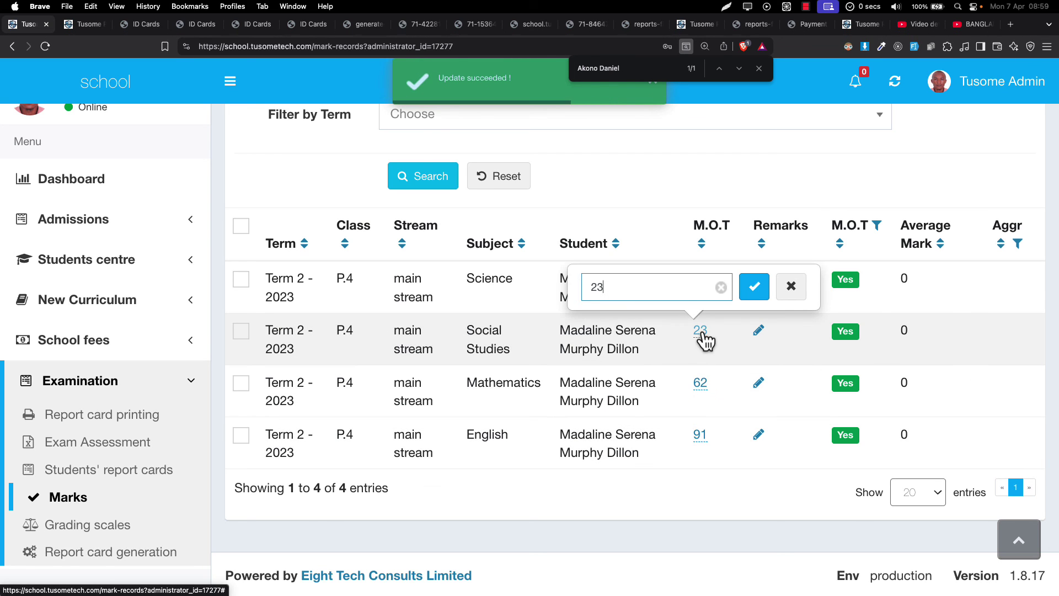
{"action": "double_click", "coordinate": [629, 286]}
{"action": "type", "text": "47"}
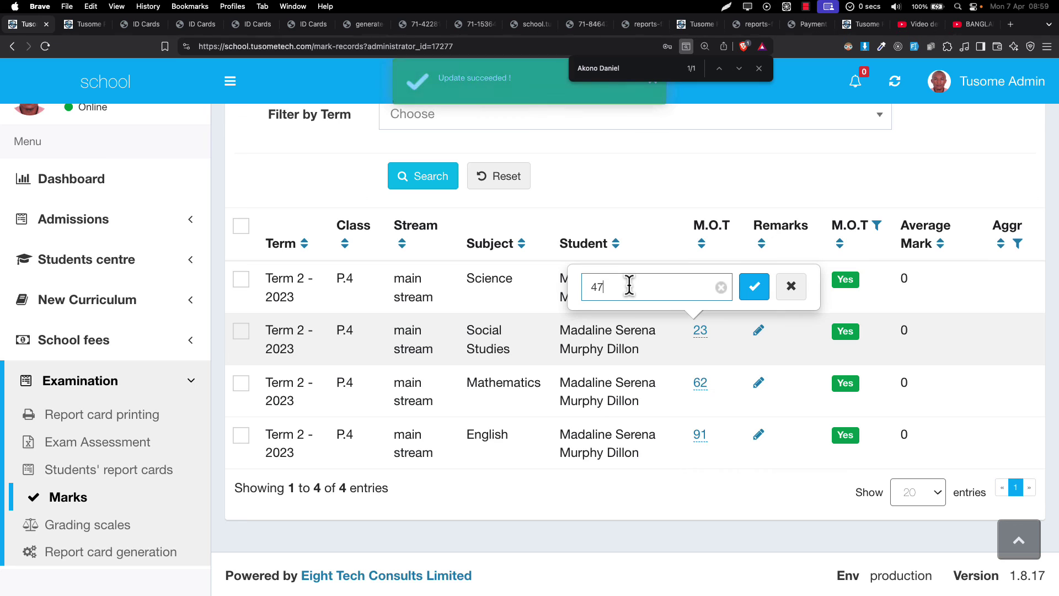
{"action": "key", "text": "Return"}
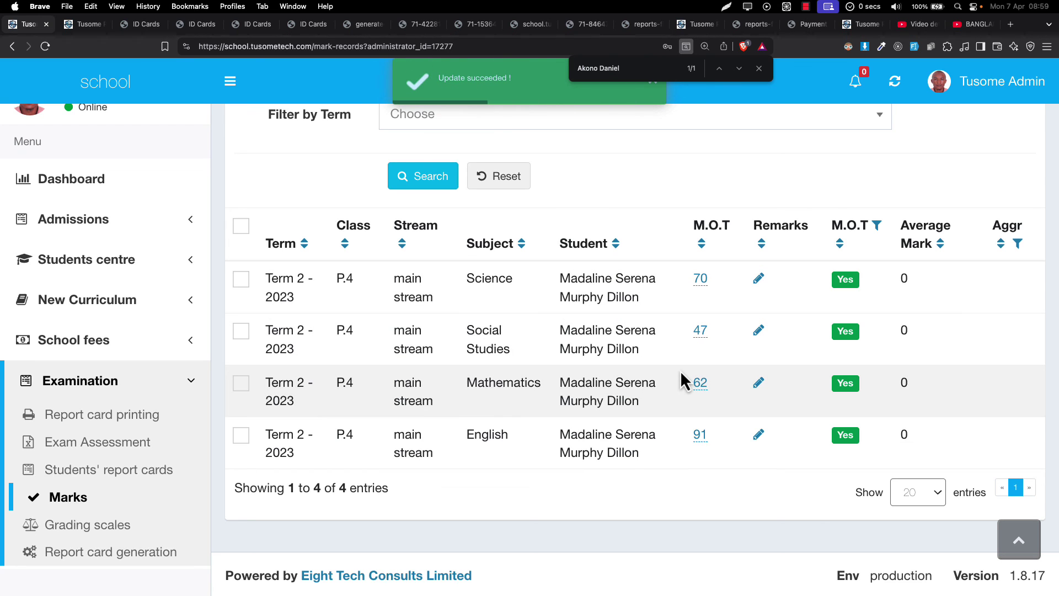
Reset the student filter and refresh the Marks list
{"action": "scroll", "coordinate": [450, 200], "scroll_direction": "up", "scroll_amount": 1}
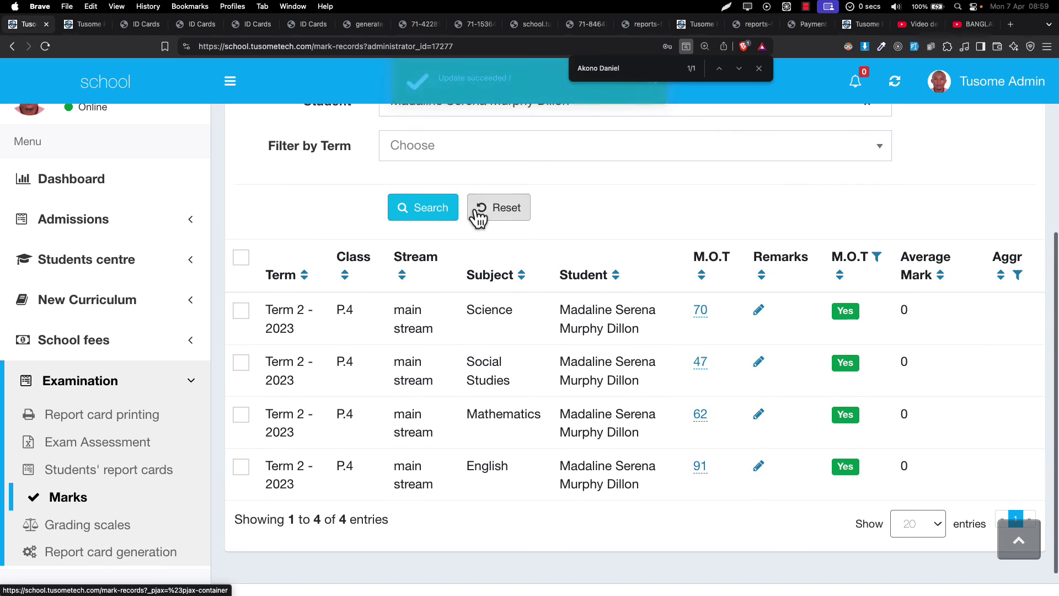
{"action": "left_click", "coordinate": [478, 212]}
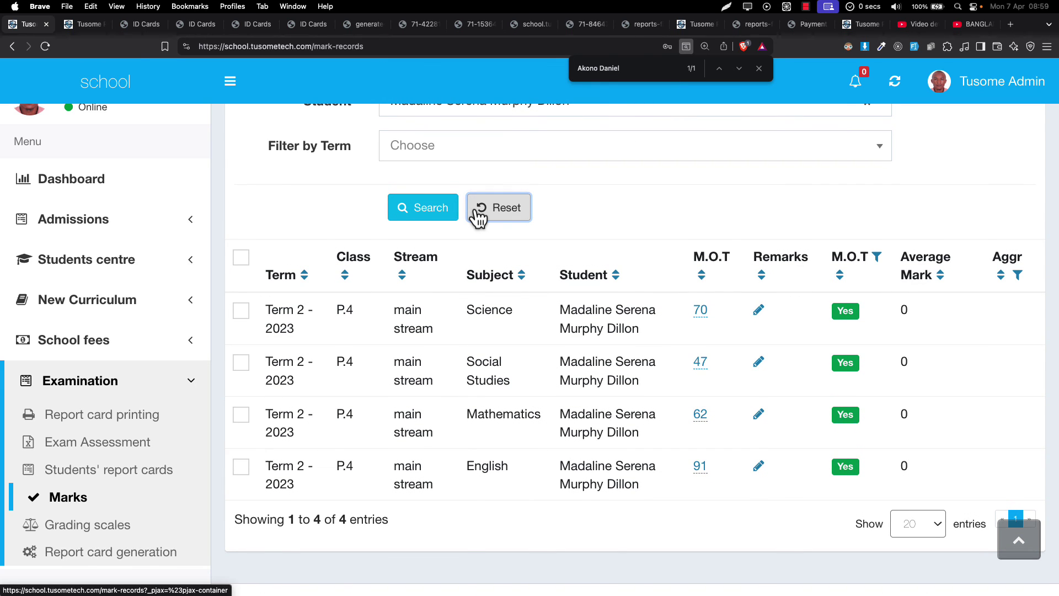
{"action": "left_click", "coordinate": [903, 80]}
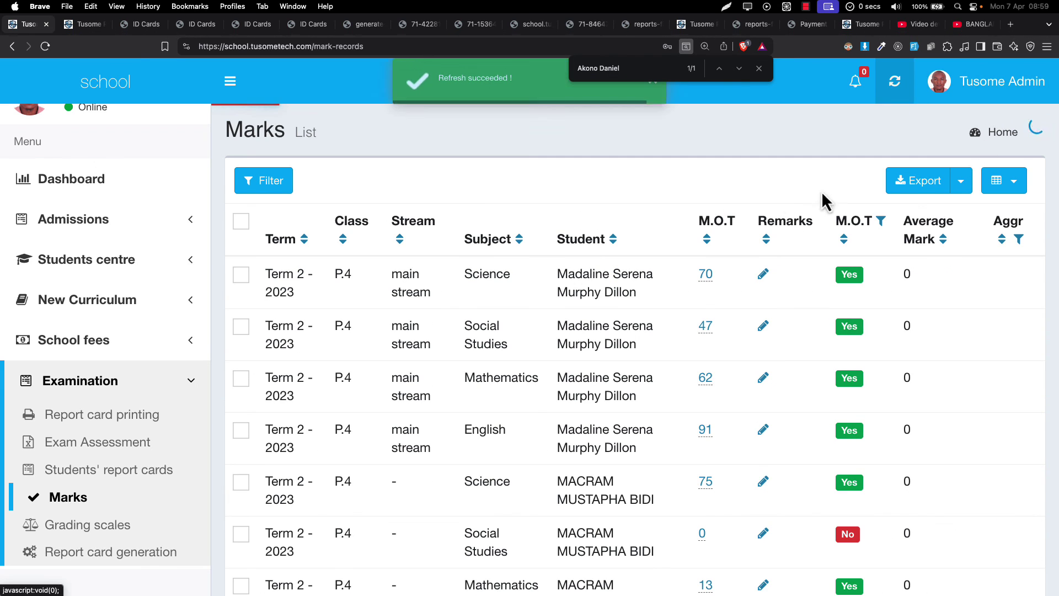
Enter the remark Fair for the first student's Science mark
{"action": "left_click", "coordinate": [764, 278]}
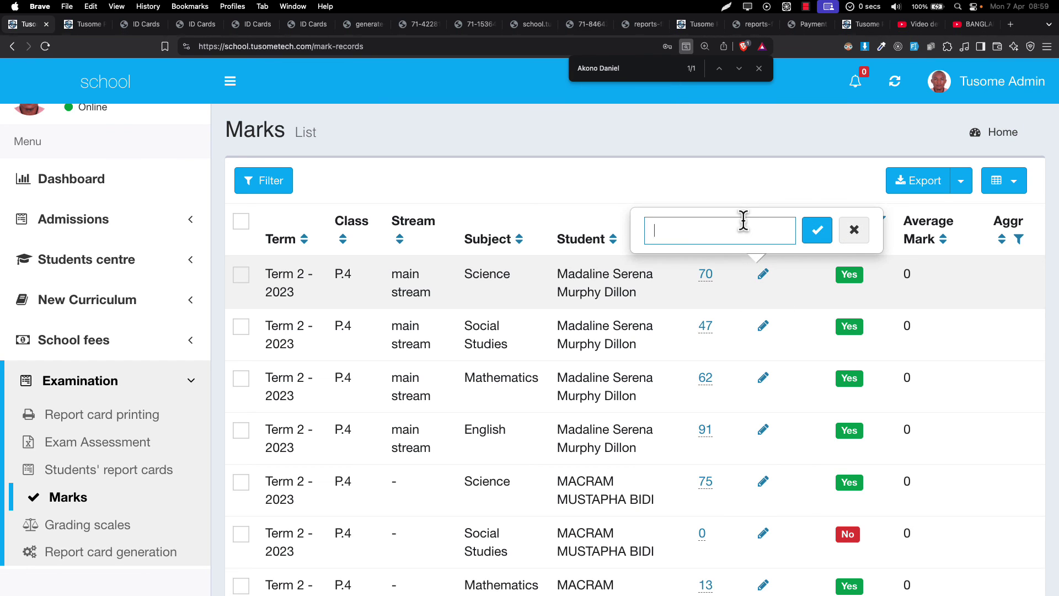
{"action": "type", "text": "Fir"}
{"action": "key", "text": "Return"}
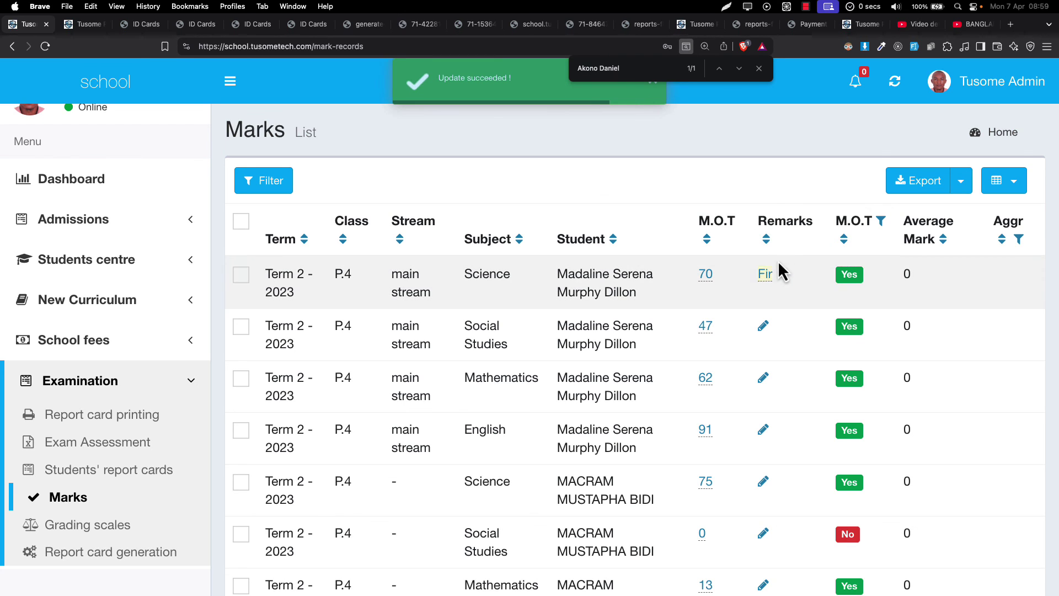
{"action": "left_click", "coordinate": [765, 276]}
{"action": "left_click", "coordinate": [661, 230]}
{"action": "type", "text": "air"}
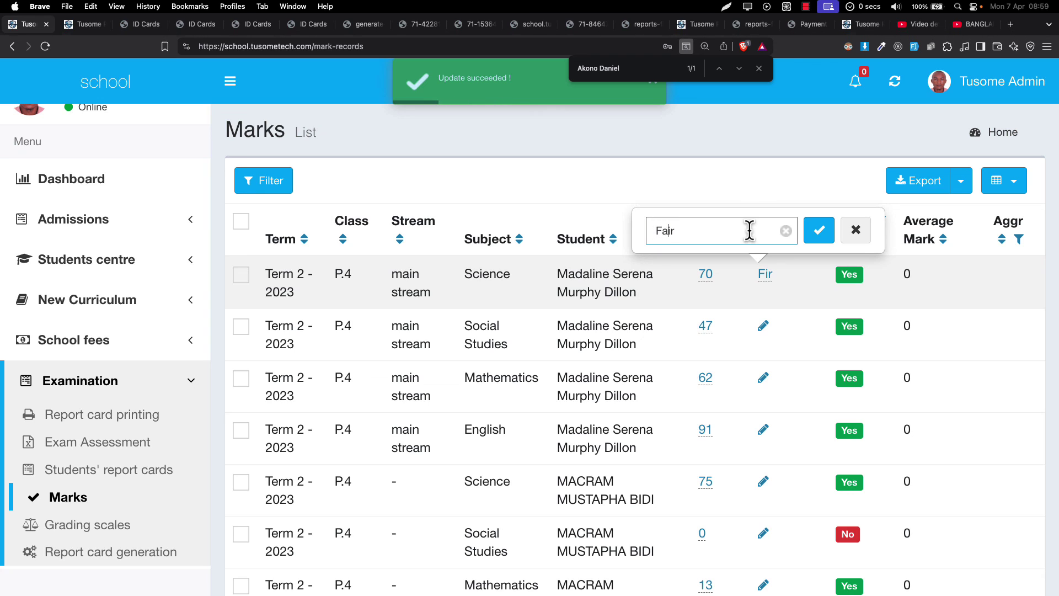
{"action": "left_click", "coordinate": [817, 232]}
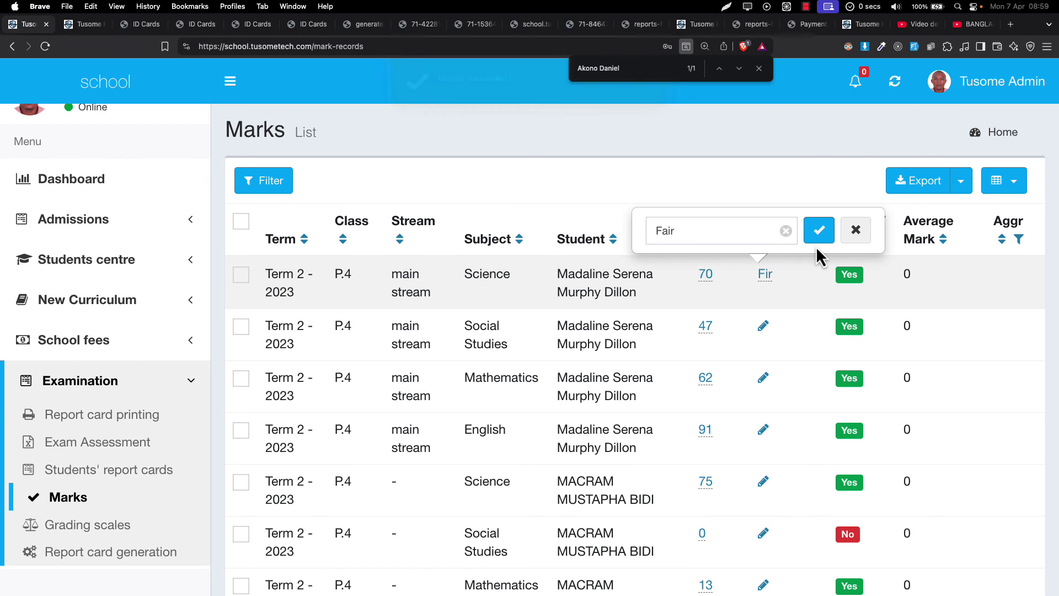
{"action": "left_click", "coordinate": [818, 229]}
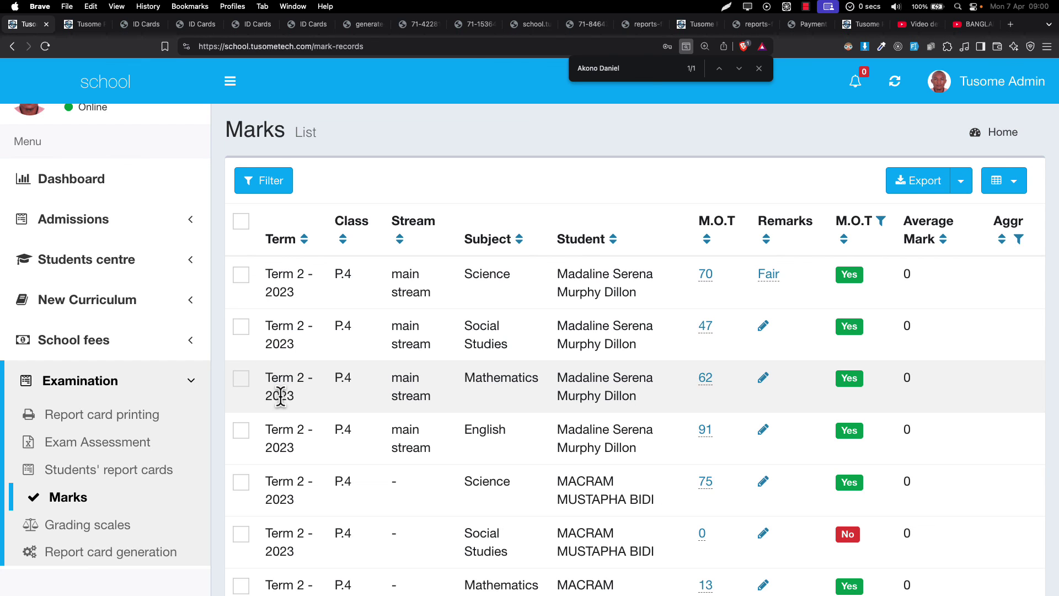
Open the MID OF TERM 2 REPORT CARD 2025 record for editing from the termly report cards list
{"action": "left_click", "coordinate": [123, 557]}
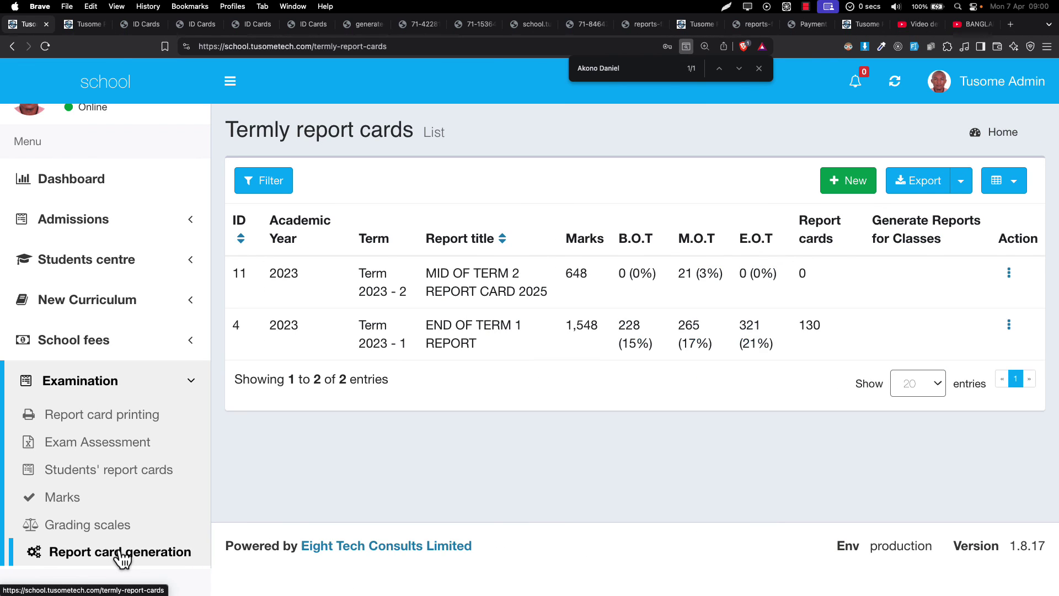
{"action": "left_click", "coordinate": [1009, 273]}
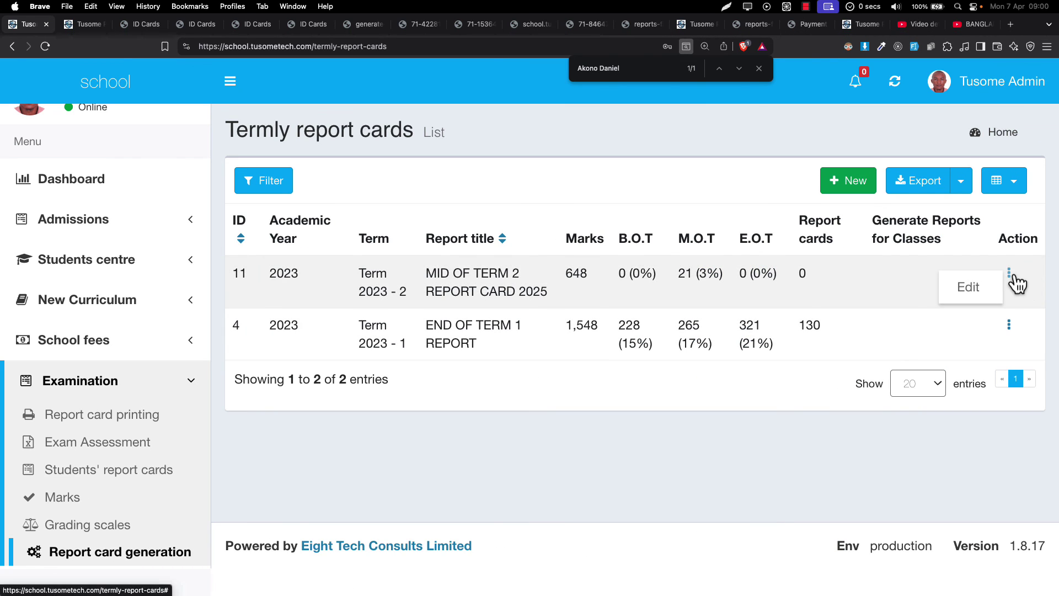
{"action": "left_click", "coordinate": [992, 283]}
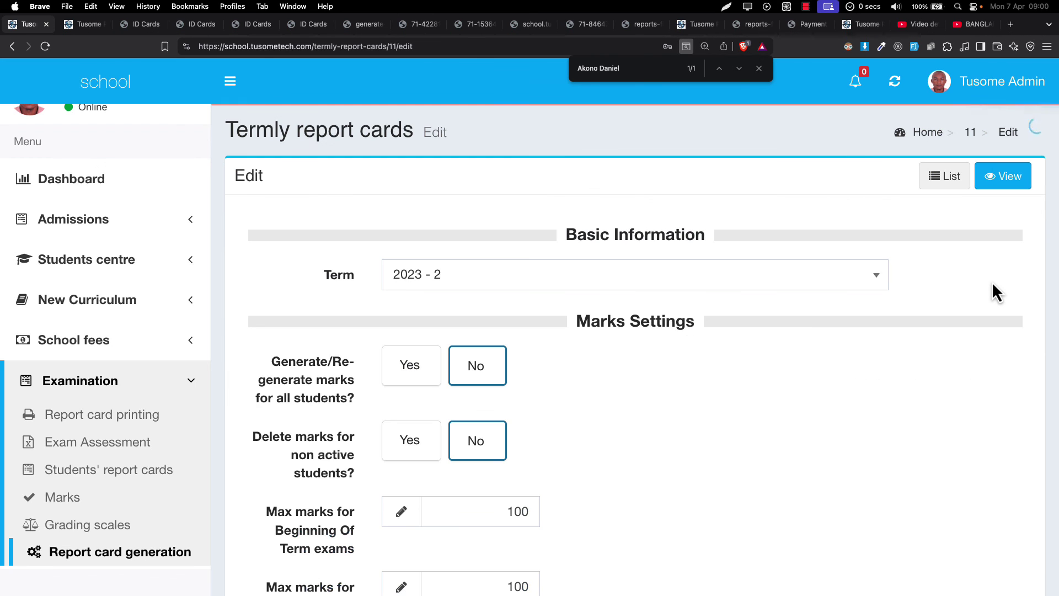
Set Display Middle Of Term marks to No for both teachers and others, keeping End Of Term marks for teachers at No
{"action": "scroll", "coordinate": [992, 283], "scroll_direction": "down", "scroll_amount": 9}
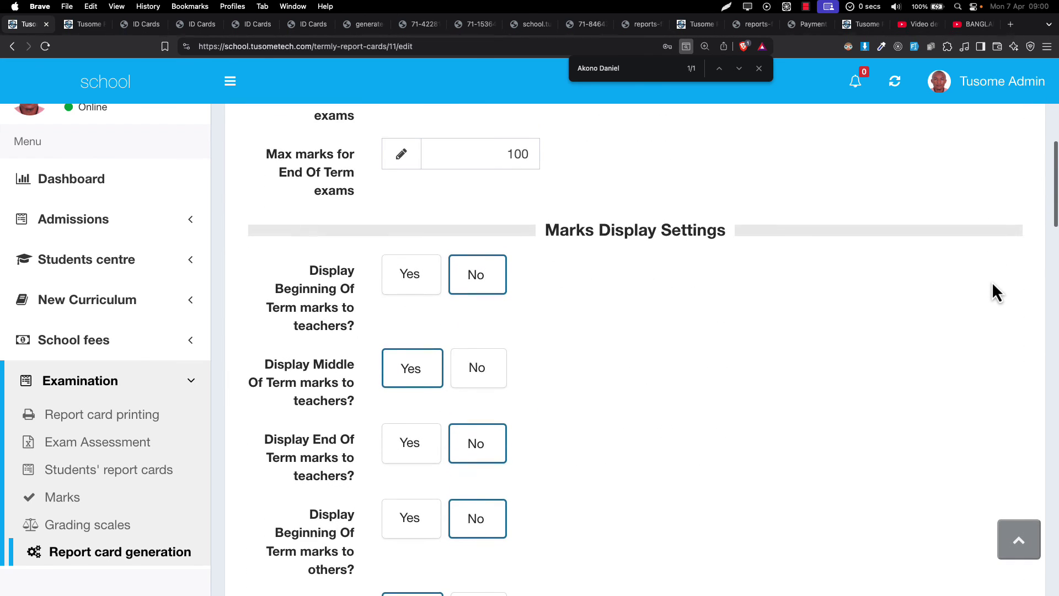
{"action": "left_click", "coordinate": [490, 366]}
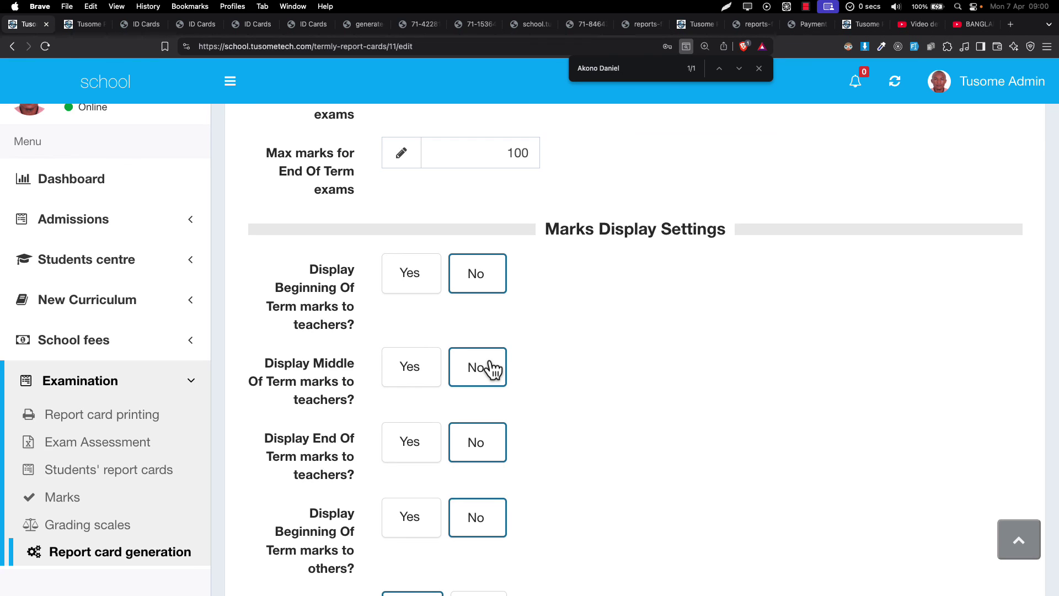
{"action": "left_click", "coordinate": [420, 443]}
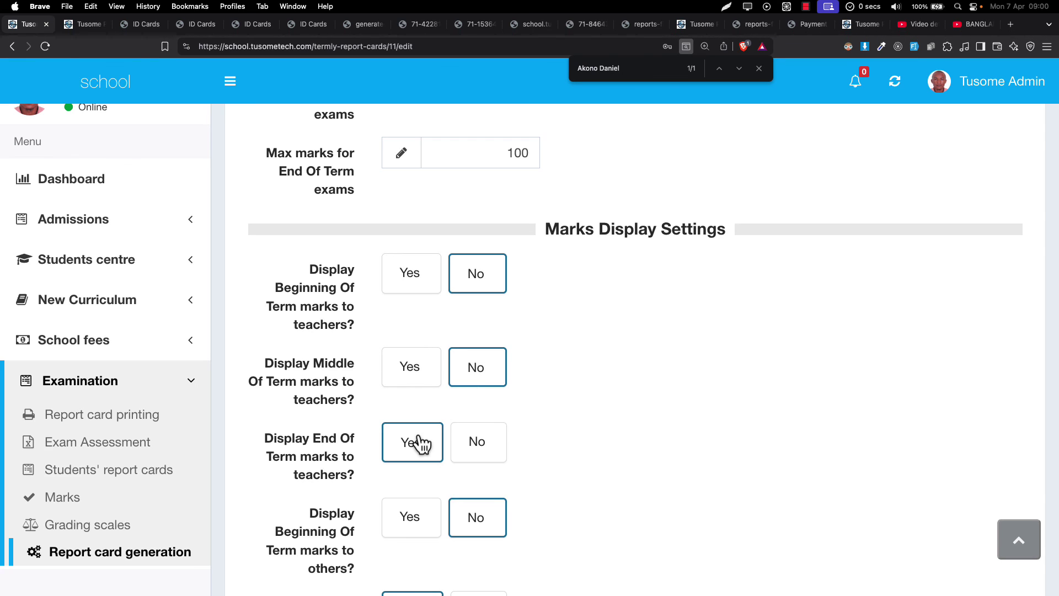
{"action": "left_click", "coordinate": [496, 441]}
{"action": "scroll", "coordinate": [496, 441], "scroll_direction": "down", "scroll_amount": 3}
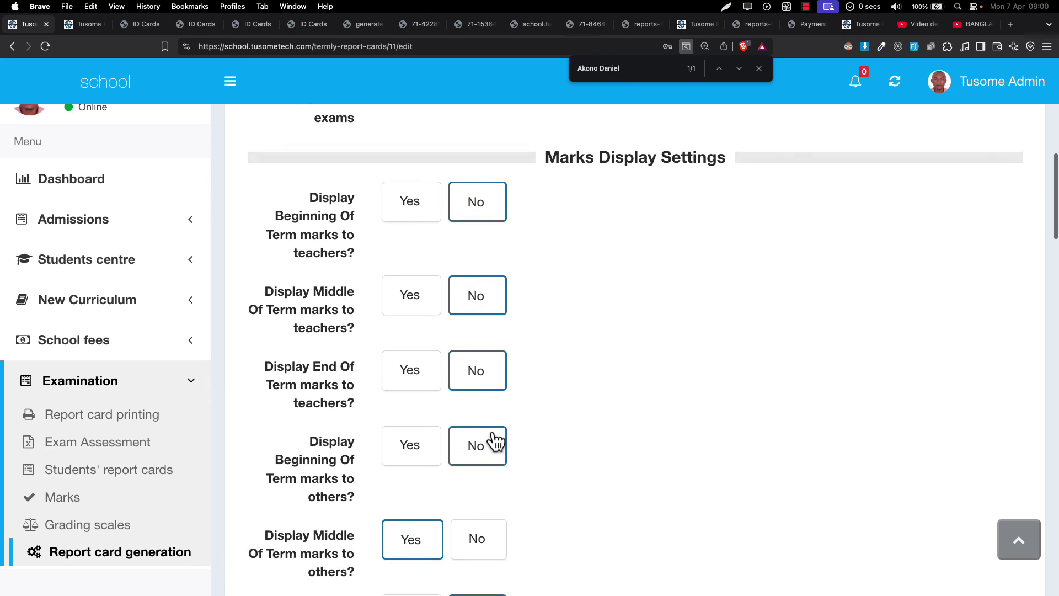
{"action": "left_click", "coordinate": [494, 466]}
{"action": "scroll", "coordinate": [496, 469], "scroll_direction": "down", "scroll_amount": 6}
Review the marks display, submission and reports settings of the term 2 report card
{"action": "scroll", "coordinate": [495, 469], "scroll_direction": "up", "scroll_amount": 5}
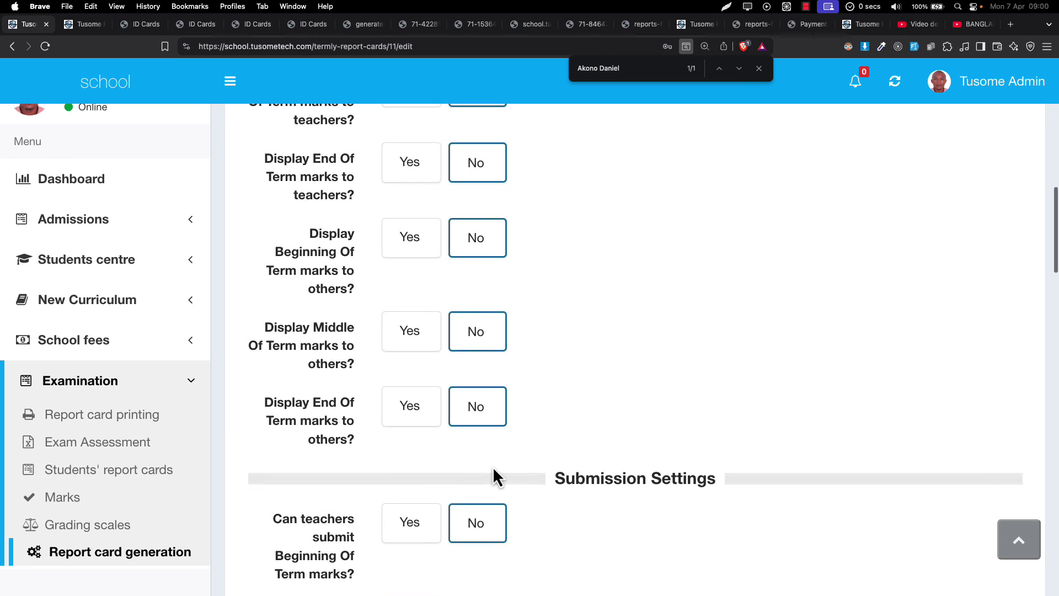
{"action": "scroll", "coordinate": [492, 467], "scroll_direction": "up", "scroll_amount": 3}
{"action": "scroll", "coordinate": [492, 466], "scroll_direction": "up", "scroll_amount": 1}
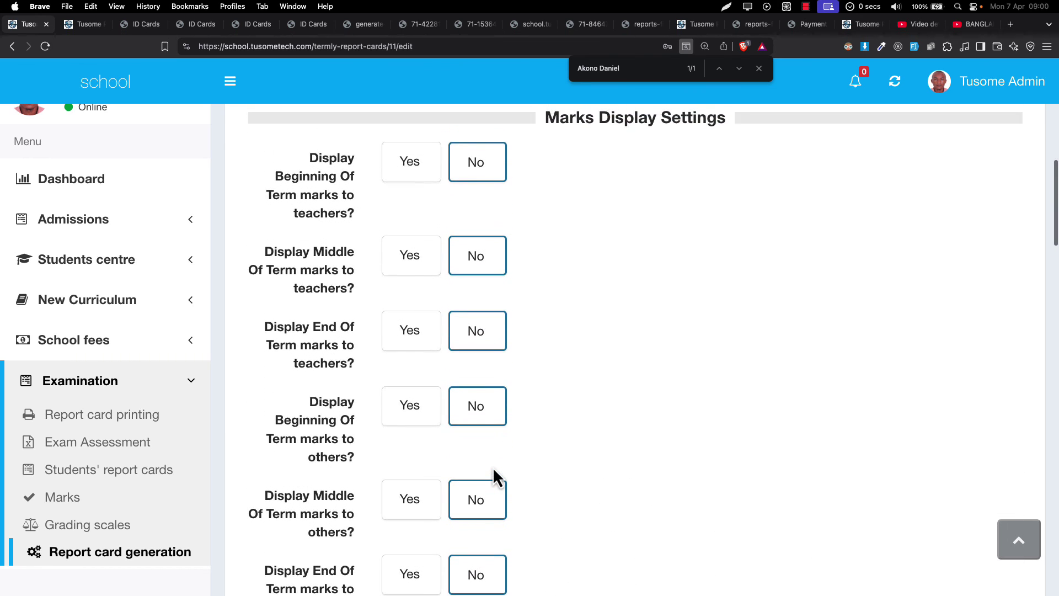
{"action": "scroll", "coordinate": [492, 466], "scroll_direction": "down", "scroll_amount": 2}
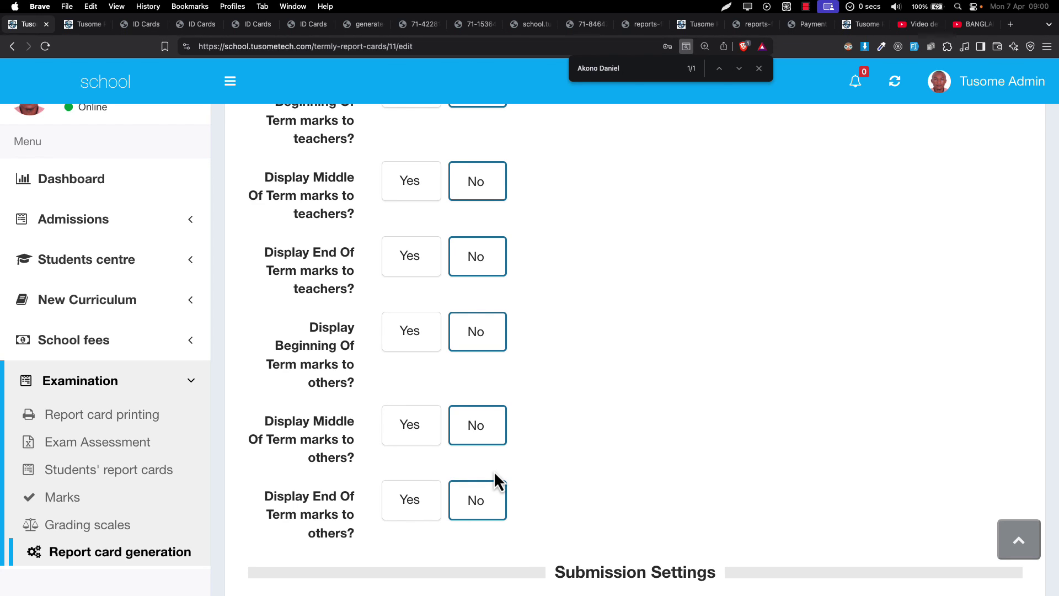
{"action": "scroll", "coordinate": [495, 473], "scroll_direction": "down", "scroll_amount": 6}
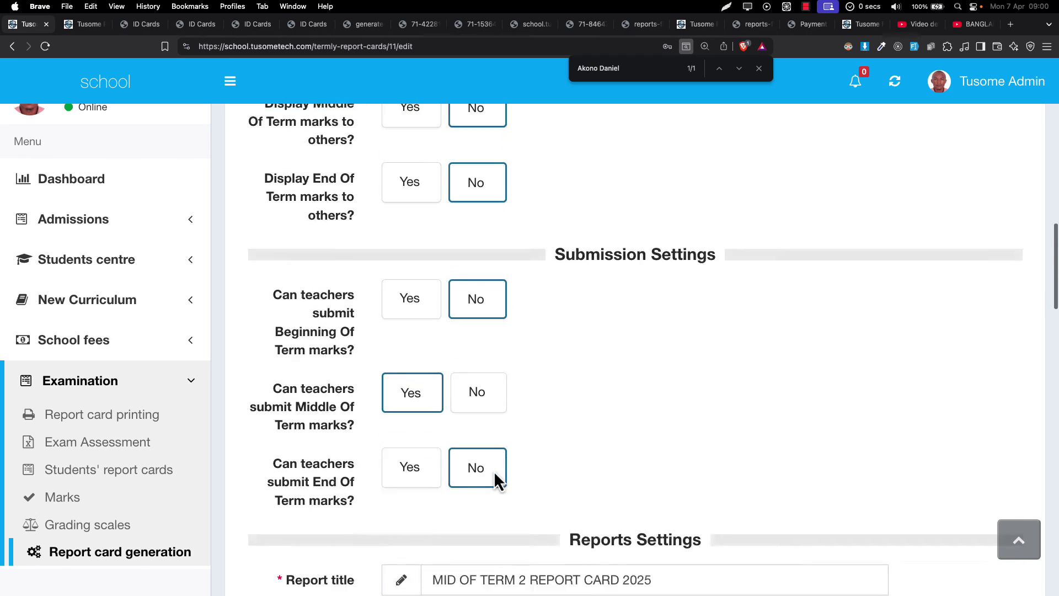
{"action": "scroll", "coordinate": [494, 473], "scroll_direction": "down", "scroll_amount": 4}
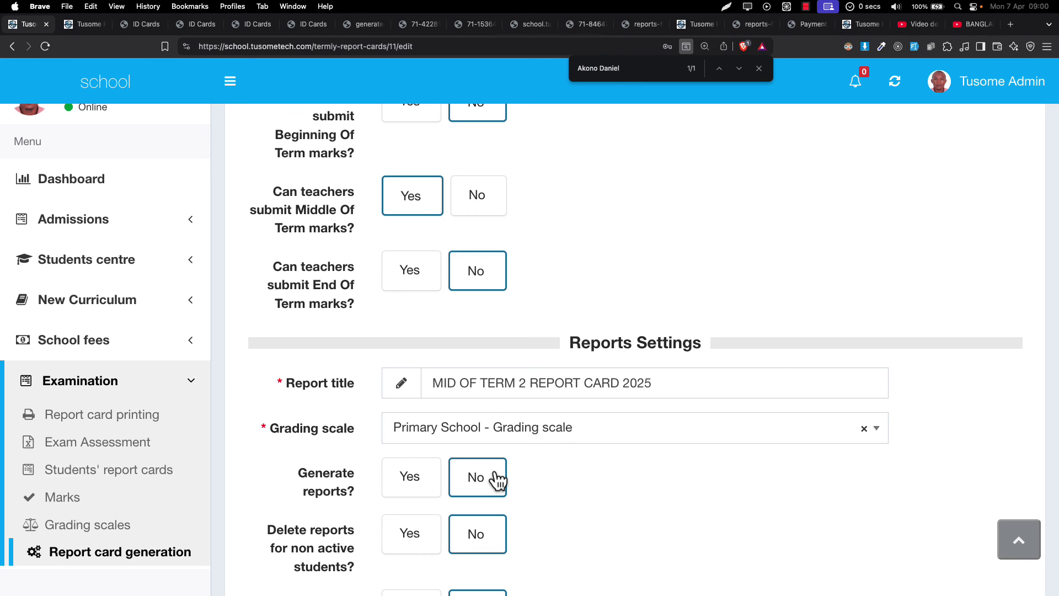
Switch to the teacher account's Marks page in the Chrome window
{"action": "key", "text": "ctrl+Left"}
{"action": "key", "text": "ctrl+Left"}
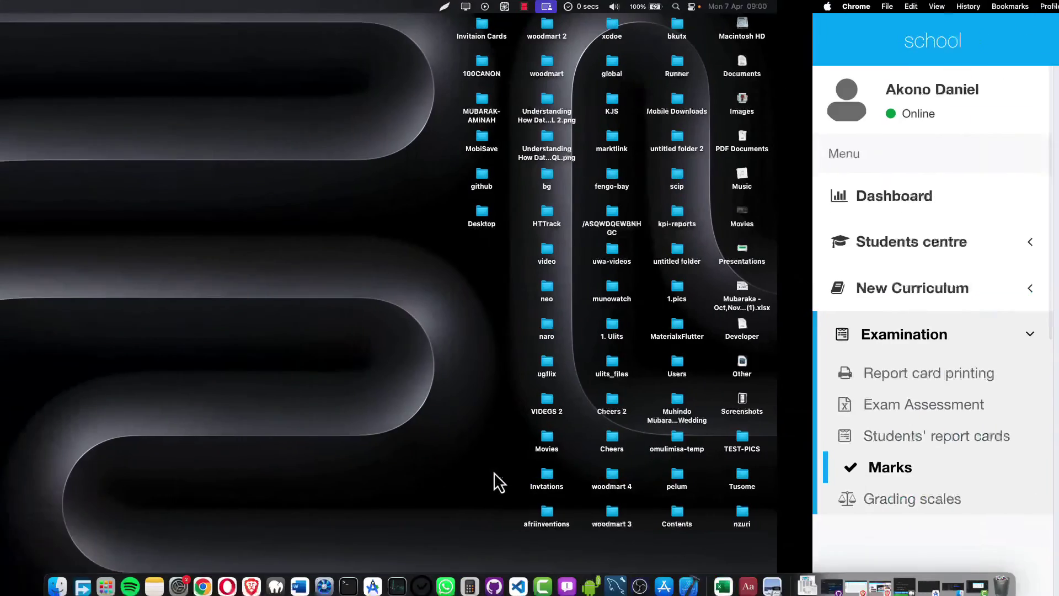